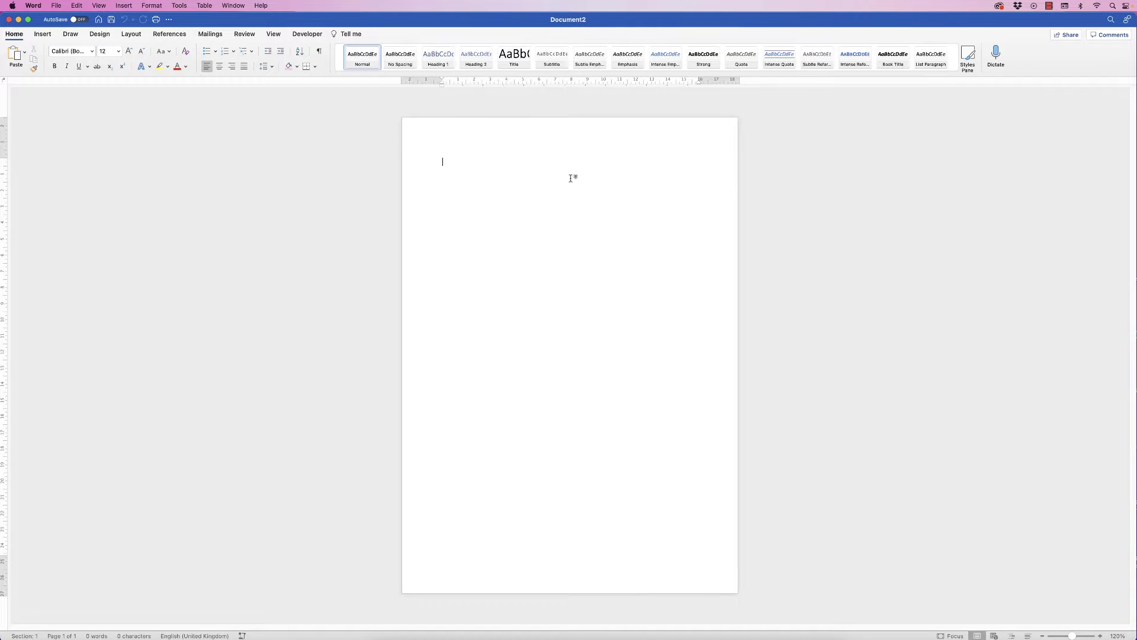
Step: Set the page to Landscape orientation with Narrow margins
{"action": "left_click", "coordinate": [132, 34]}
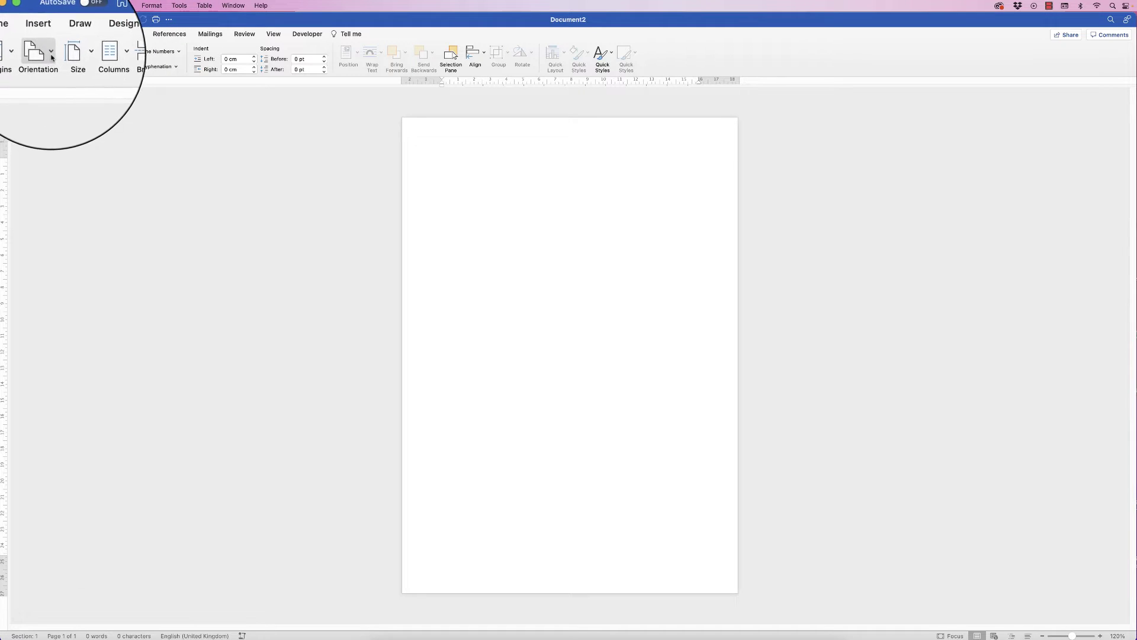
{"action": "left_click", "coordinate": [40, 51]}
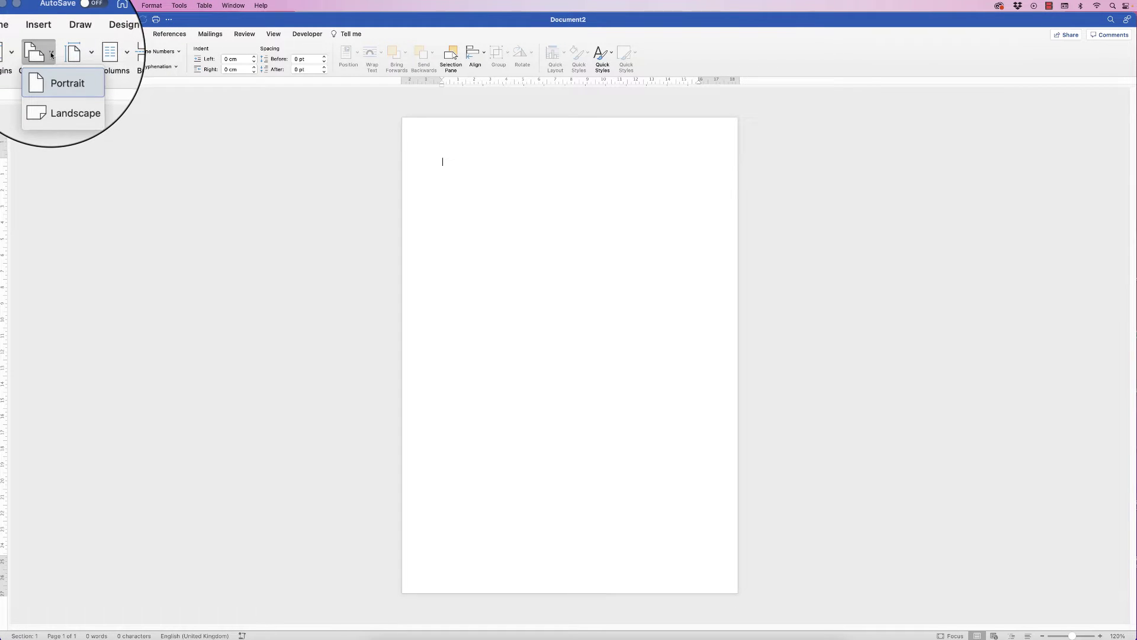
{"action": "left_click", "coordinate": [53, 94]}
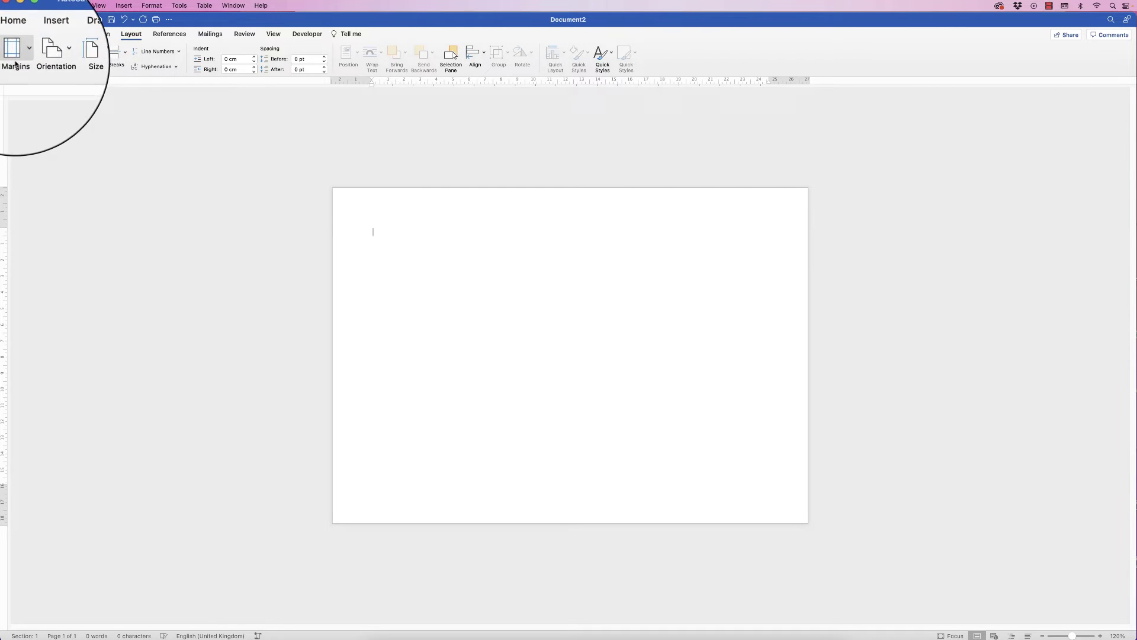
{"action": "left_click", "coordinate": [25, 54]}
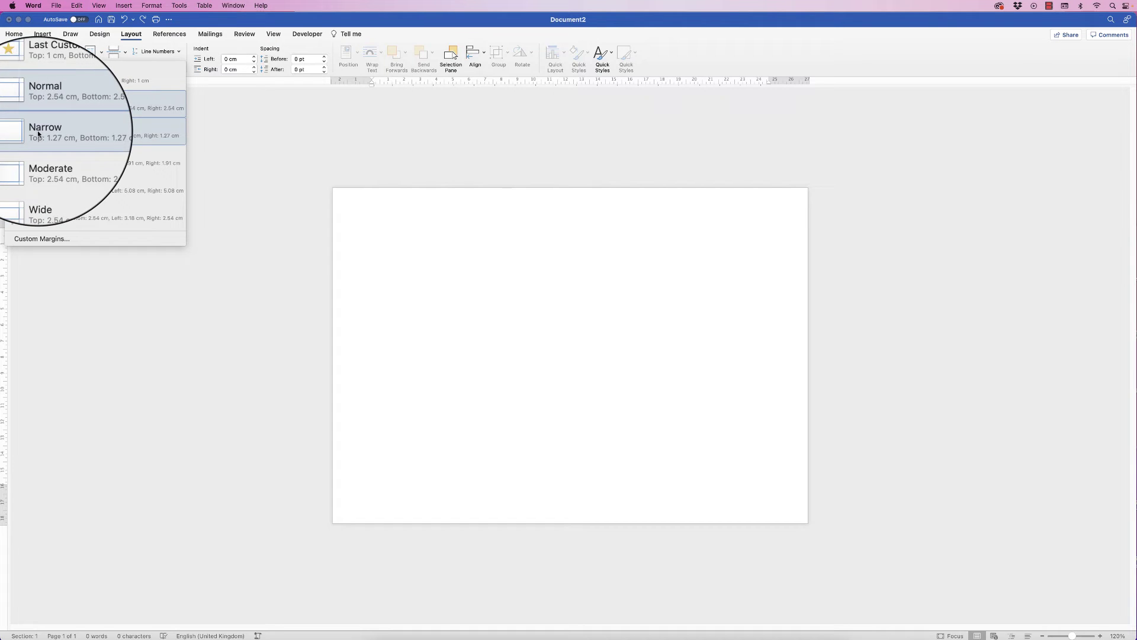
{"action": "left_click", "coordinate": [46, 136]}
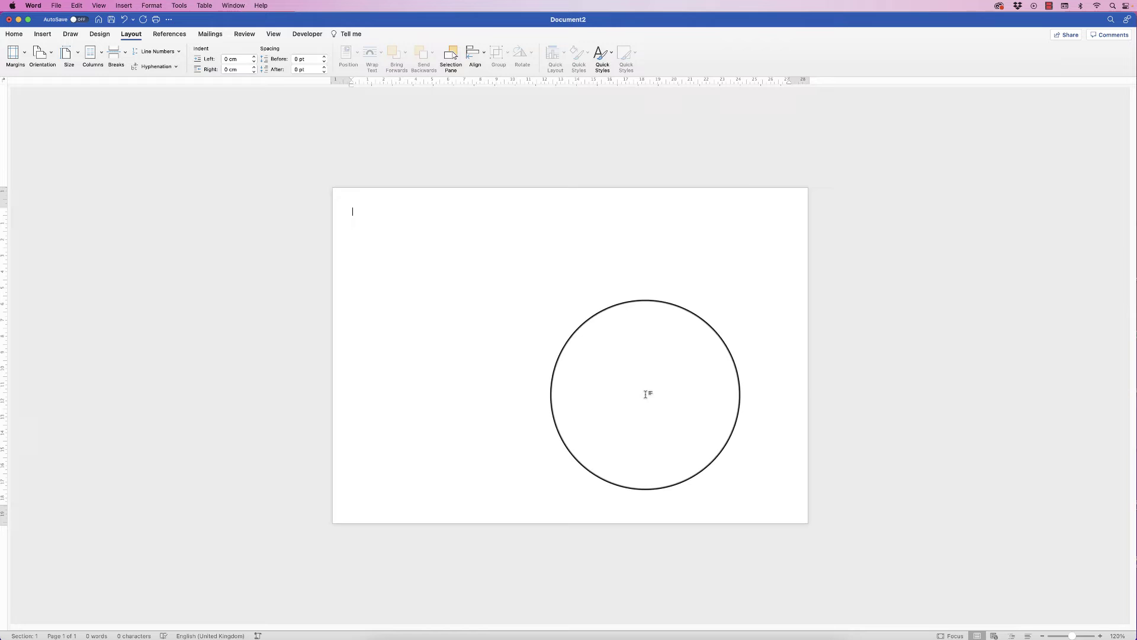
{"action": "left_click", "coordinate": [1075, 636]}
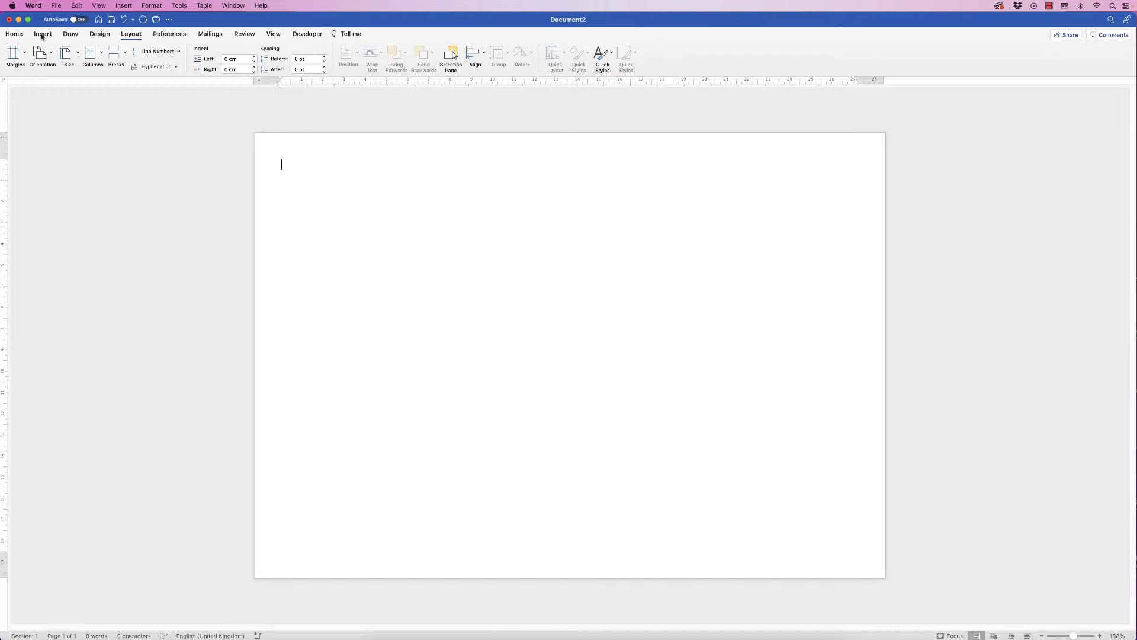
Step: Insert a four-column, eight-row table at the top of the page
{"action": "left_click", "coordinate": [42, 34]}
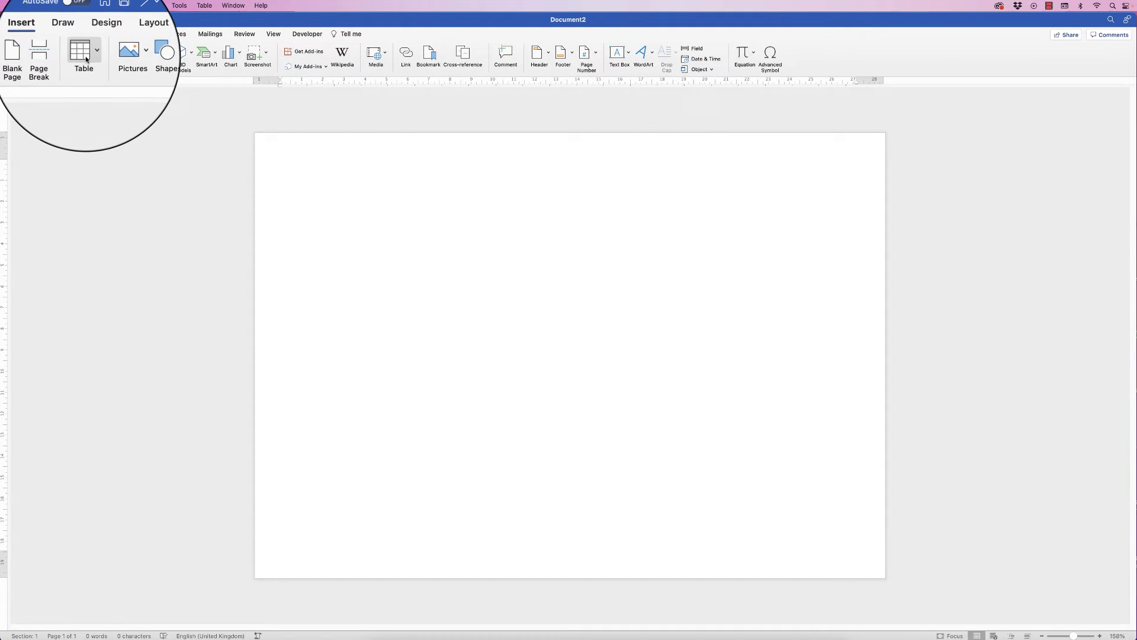
{"action": "left_click", "coordinate": [94, 58]}
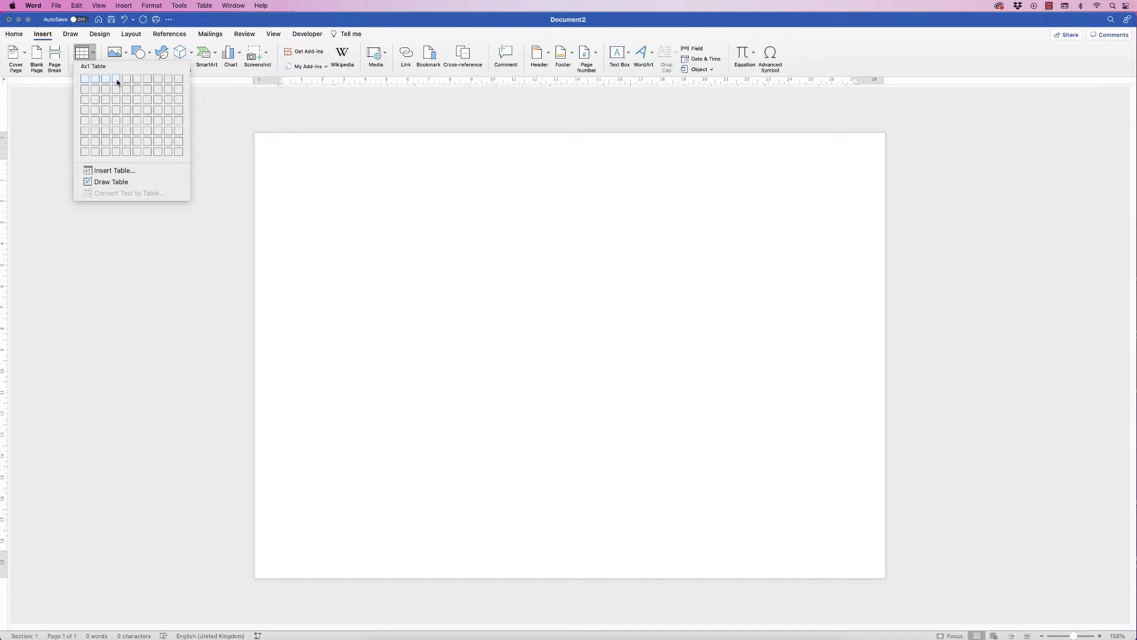
{"action": "left_click", "coordinate": [118, 155]}
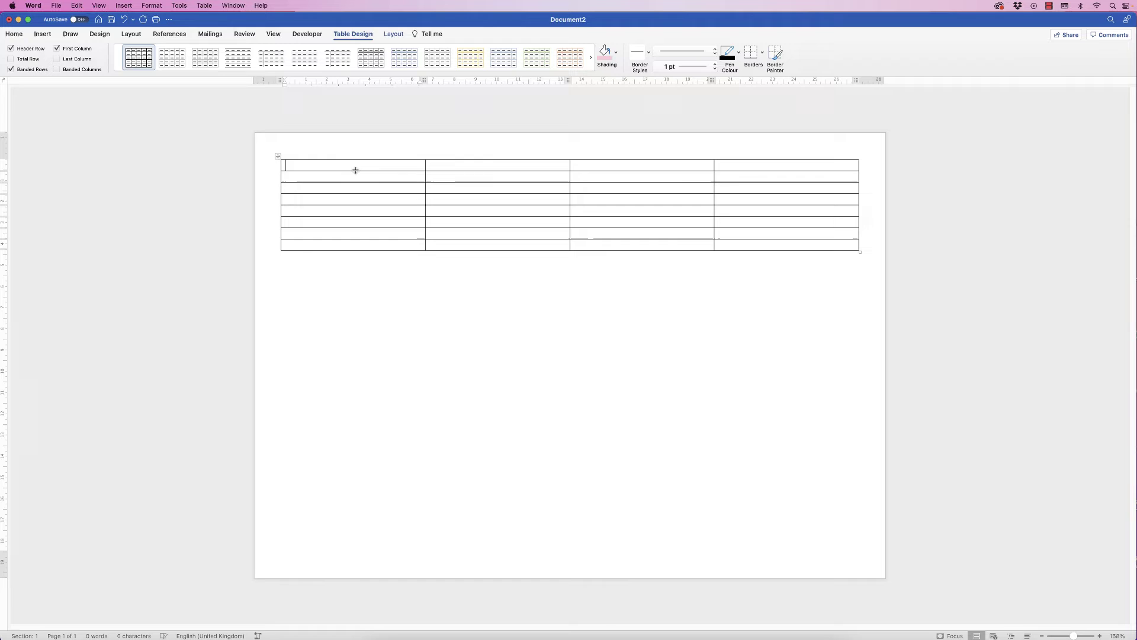
{"action": "left_click", "coordinate": [277, 158]}
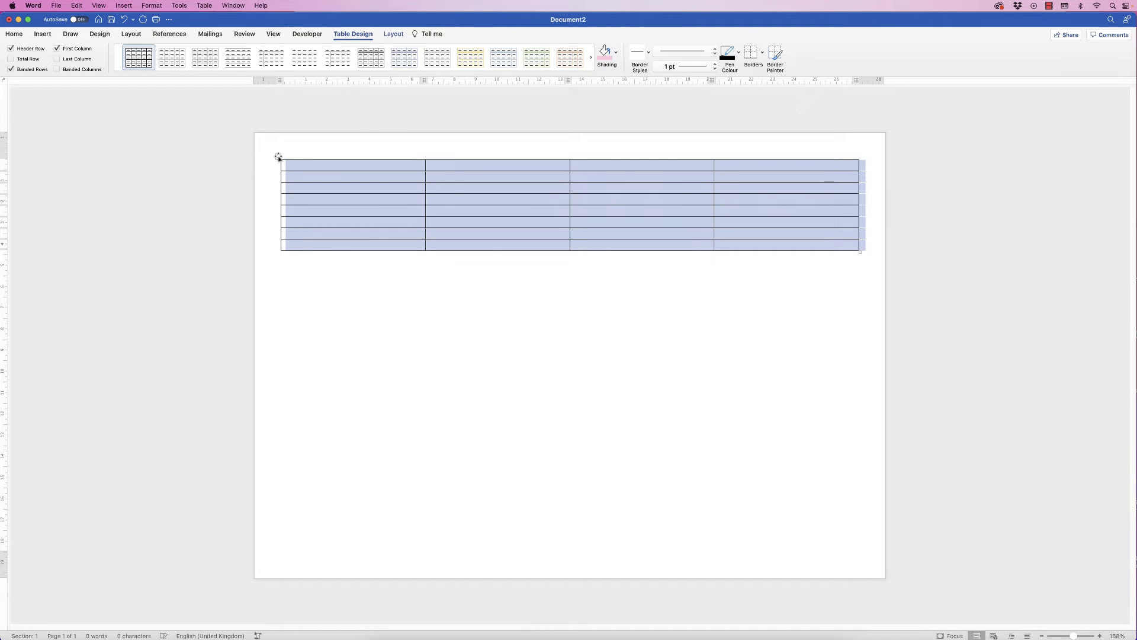
Step: Set every table row to a height of 0.75 cm
{"action": "left_click", "coordinate": [392, 34]}
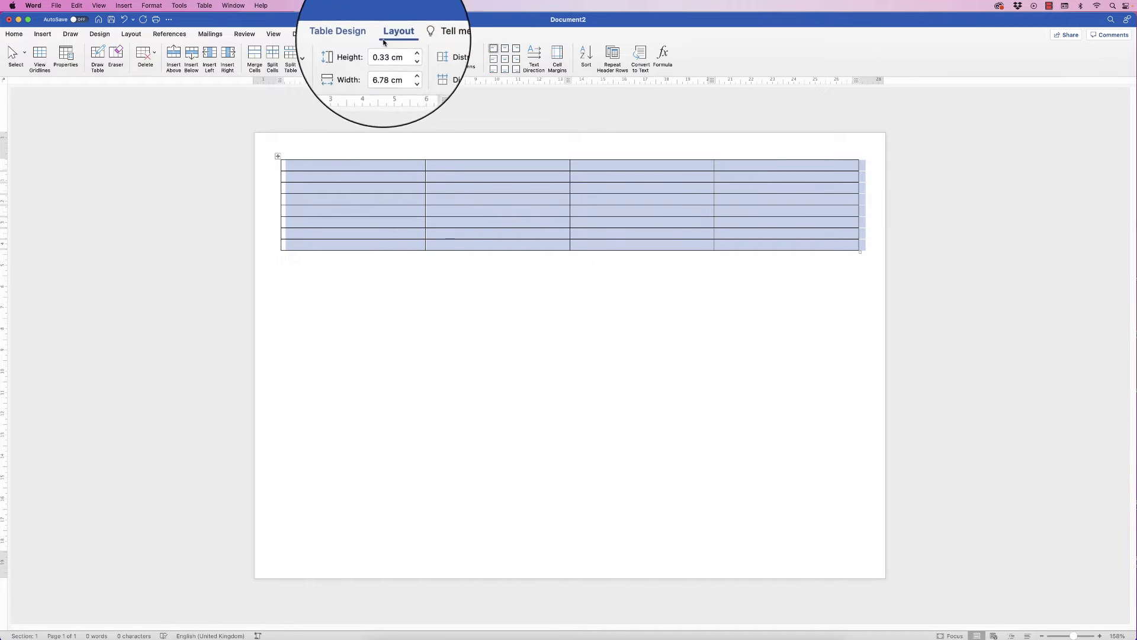
{"action": "double_click", "coordinate": [387, 53]}
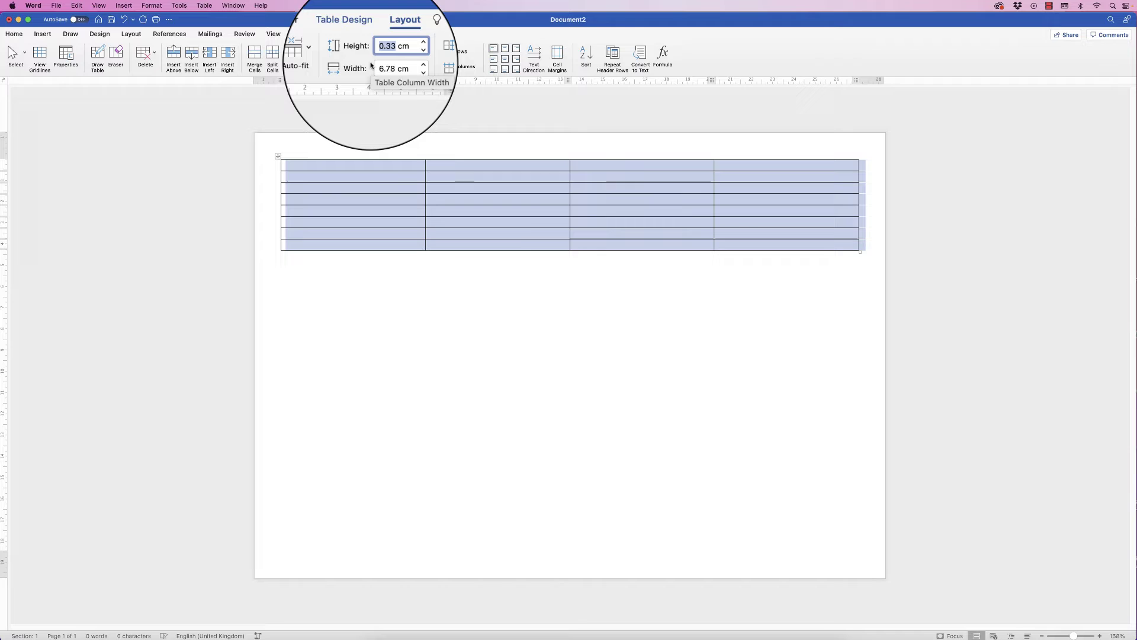
{"action": "key", "text": "BackSpace"}
{"action": "type", "text": "0.75"}
{"action": "key", "text": "Return"}
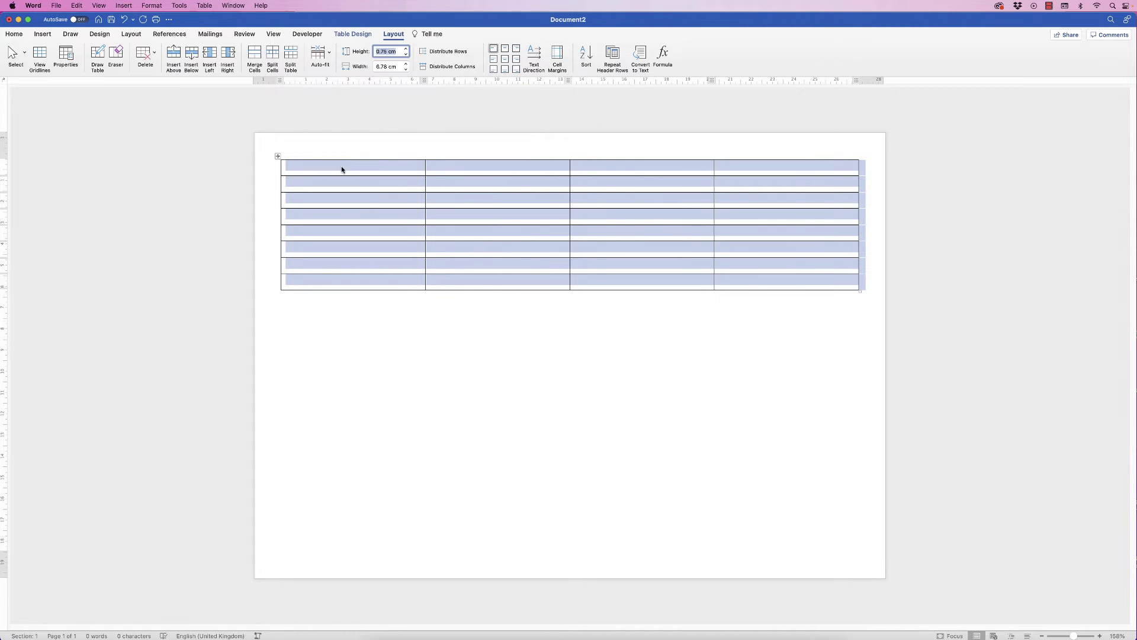
Step: Give all table cells Align Center Left alignment and remove the stray test text
{"action": "left_click", "coordinate": [342, 168]}
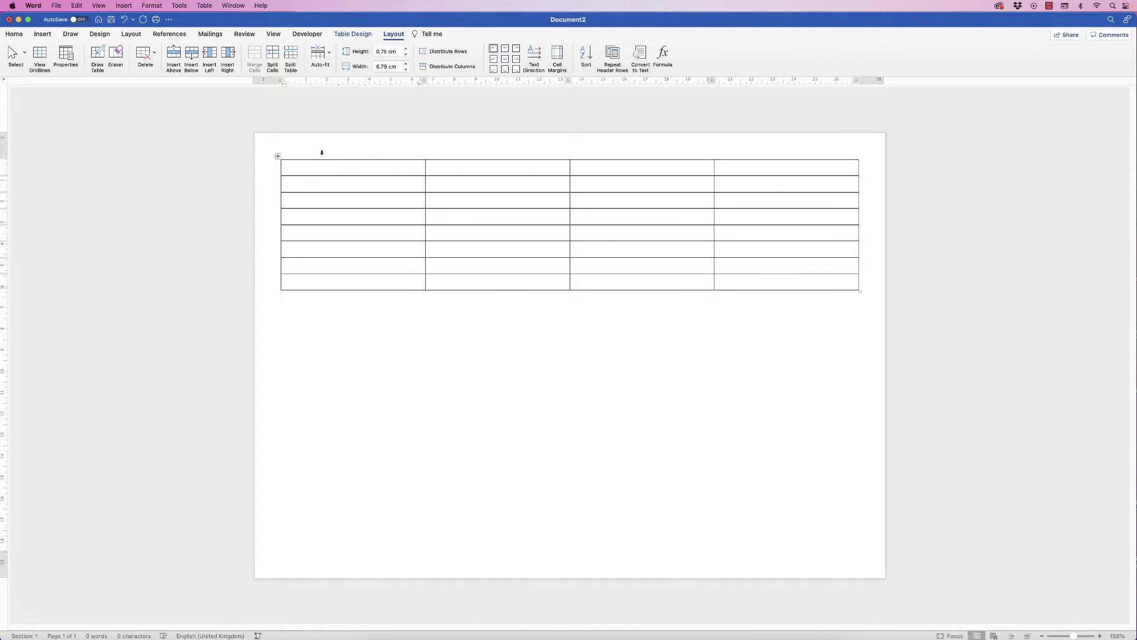
{"action": "type", "text": "fjskjdf"}
{"action": "key", "text": "BackSpace"}
{"action": "key", "text": "BackSpace"}
{"action": "key", "text": "BackSpace"}
{"action": "left_click_drag", "start_coordinate": [738, 283], "coordinate": [362, 189]}
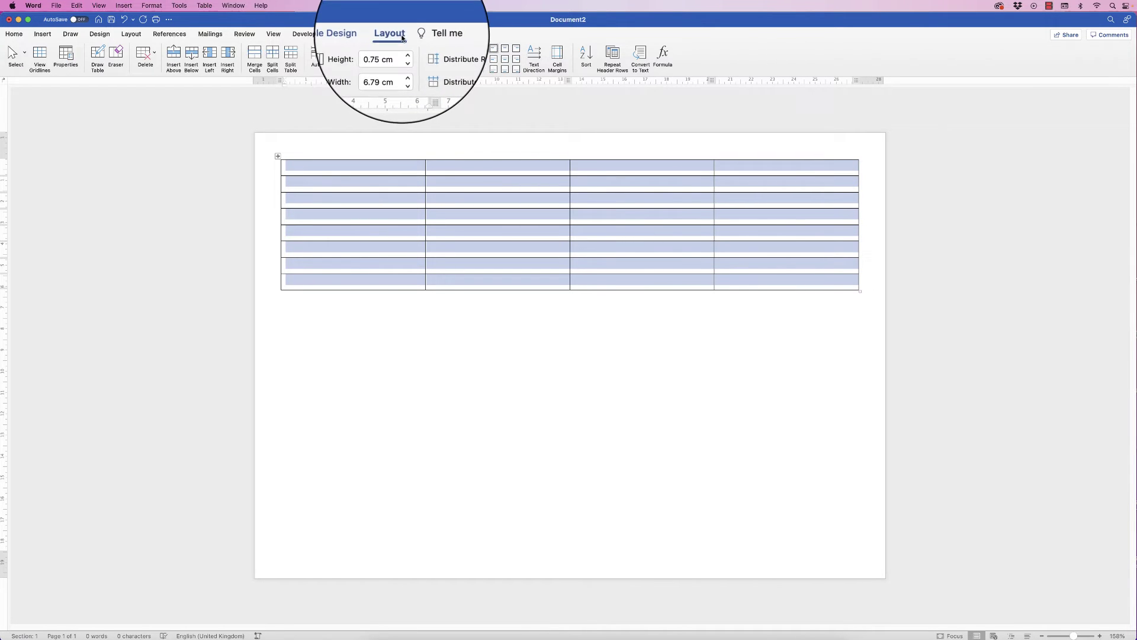
{"action": "left_click", "coordinate": [493, 59]}
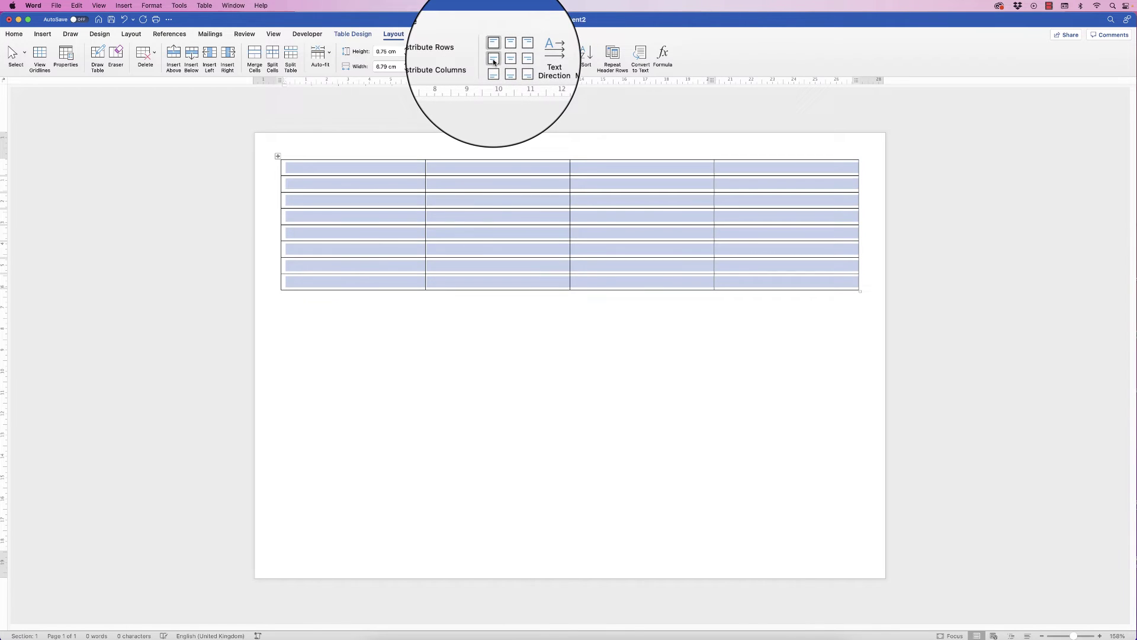
{"action": "left_click", "coordinate": [359, 174]}
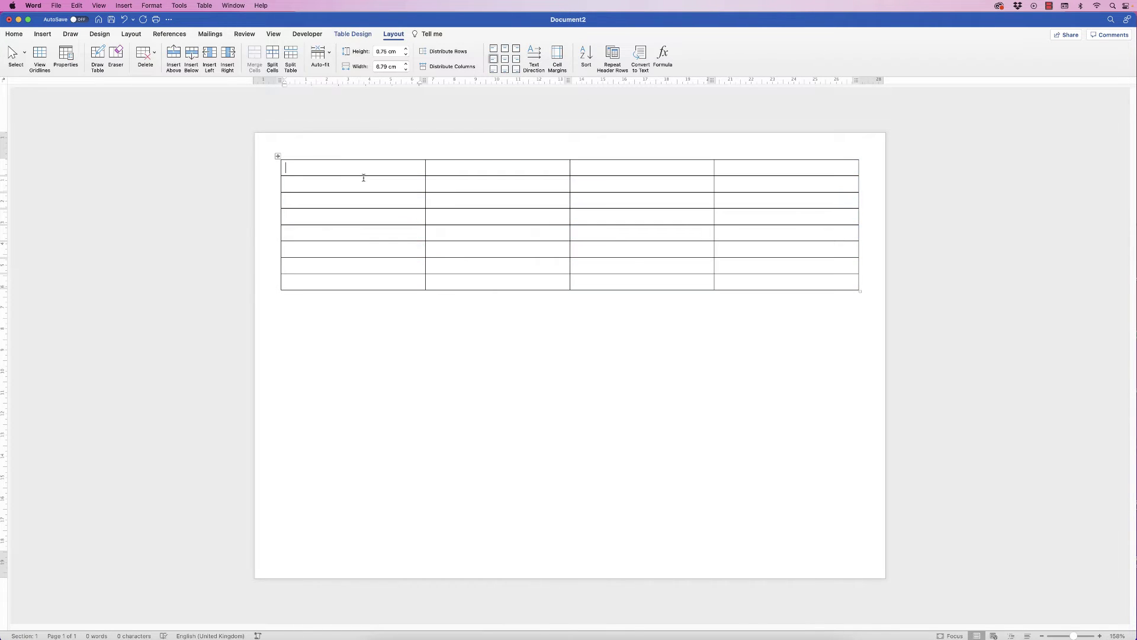
{"action": "type", "text": "fdkgjdkfjgdfkjg"}
{"action": "key", "text": "BackSpace"}
{"action": "key", "text": "BackSpace"}
{"action": "key", "text": "BackSpace"}
{"action": "key", "text": "BackSpace"}
{"action": "key", "text": "BackSpace"}
{"action": "key", "text": "BackSpace"}
Step: Apply the Andale Mono font to the whole table
{"action": "left_click", "coordinate": [279, 156]}
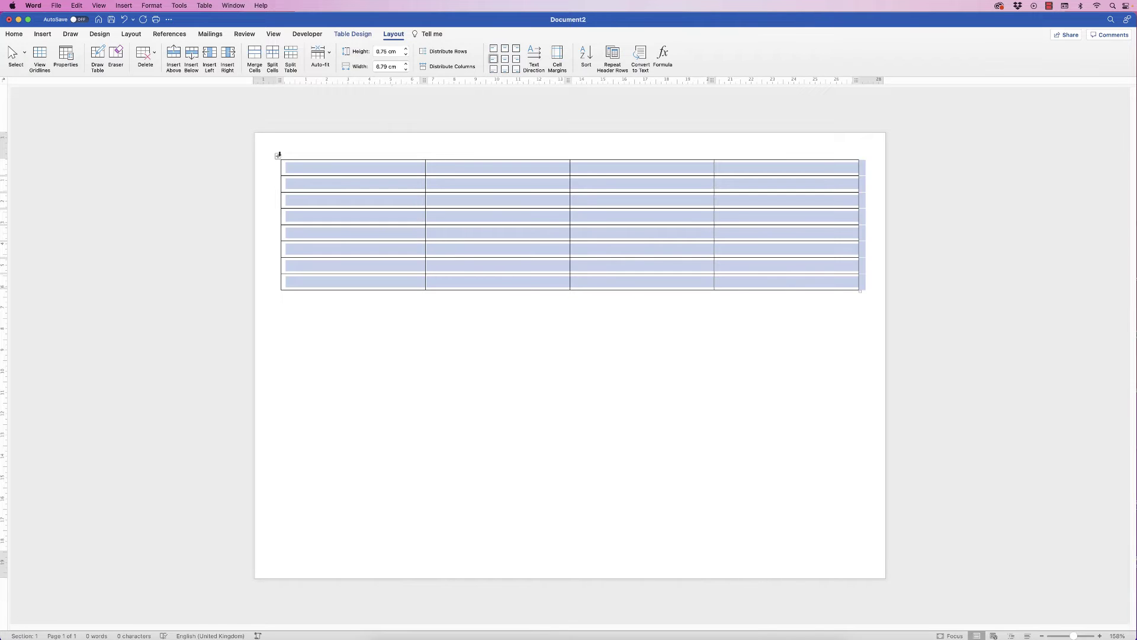
{"action": "left_click", "coordinate": [13, 35]}
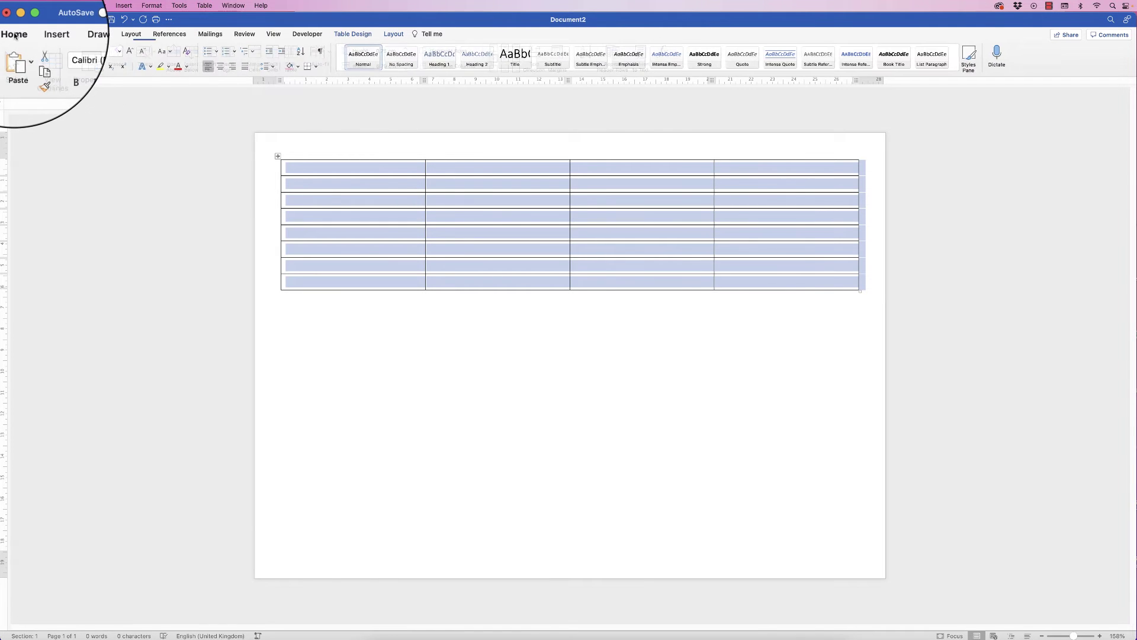
{"action": "left_click", "coordinate": [91, 52]}
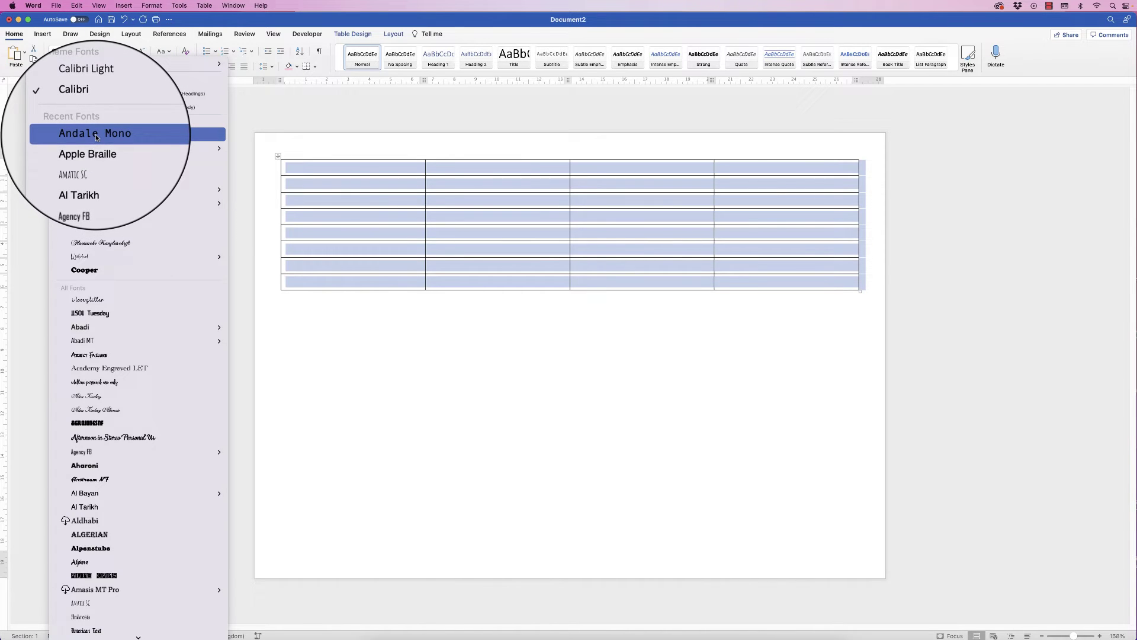
{"action": "left_click", "coordinate": [89, 137]}
{"action": "left_click", "coordinate": [293, 170]}
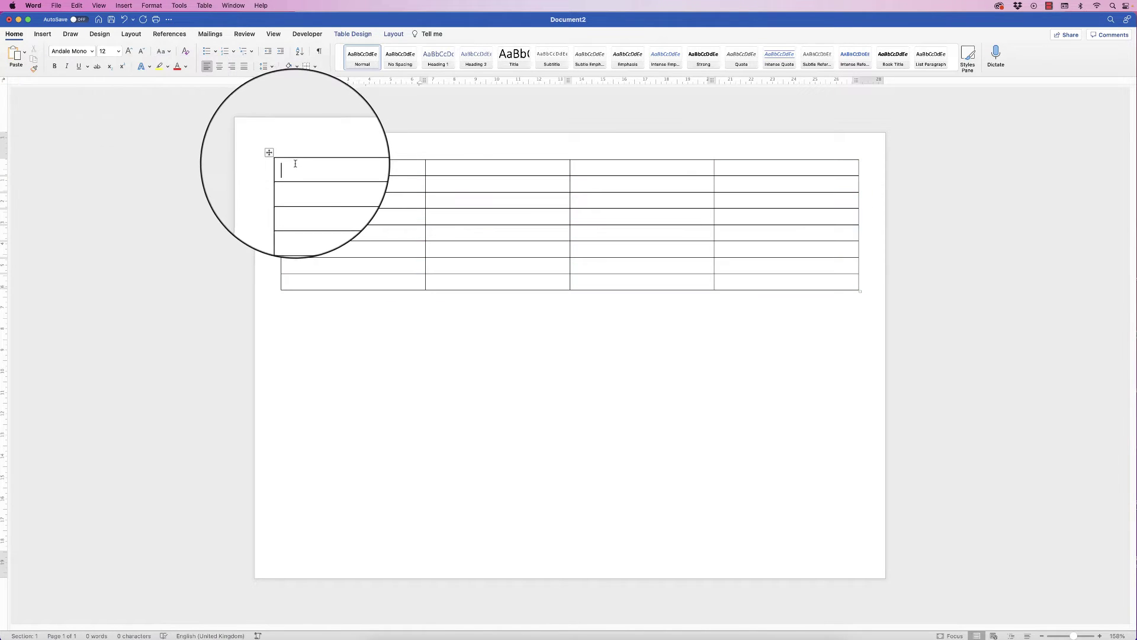
{"action": "left_click", "coordinate": [277, 157]}
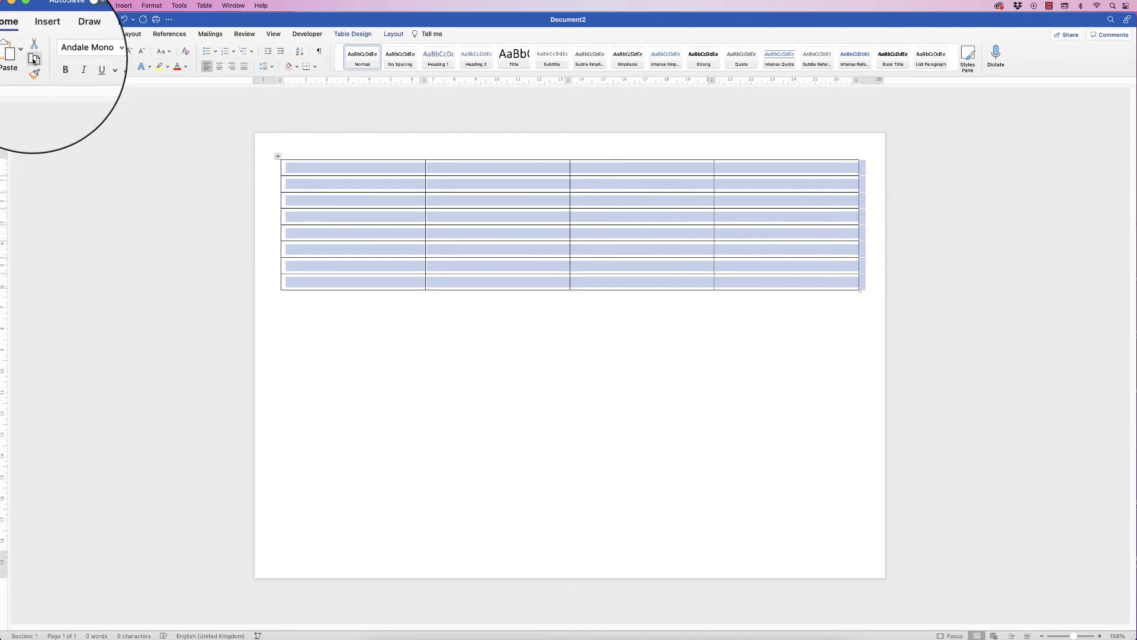
Step: Add two empty lines and paste a second copy of the table
{"action": "left_click", "coordinate": [309, 169]}
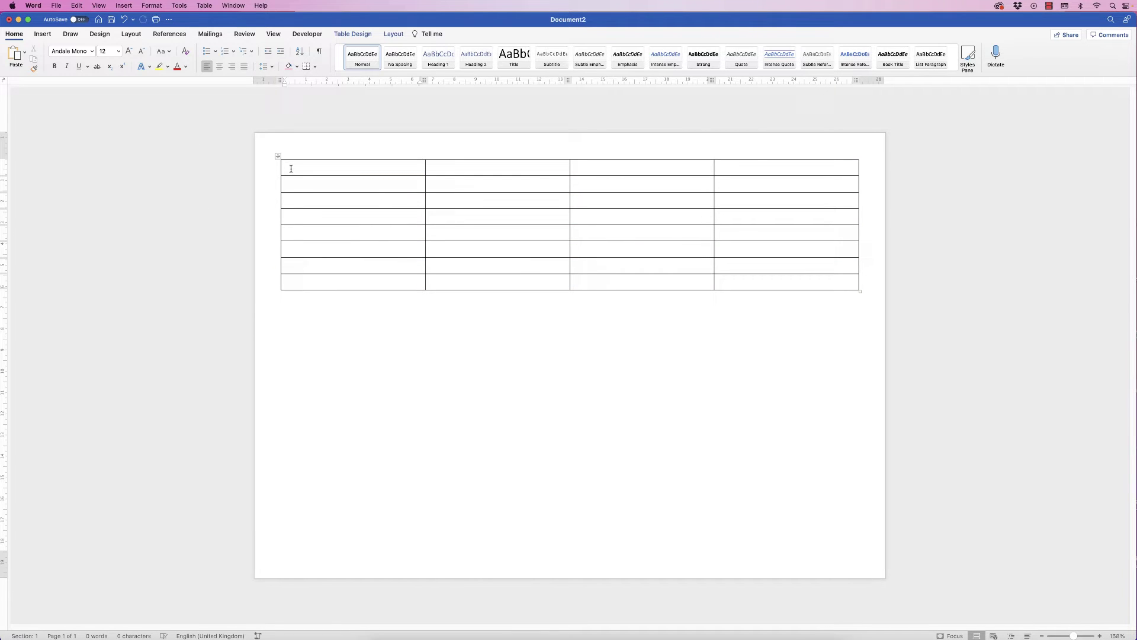
{"action": "key", "text": "Return"}
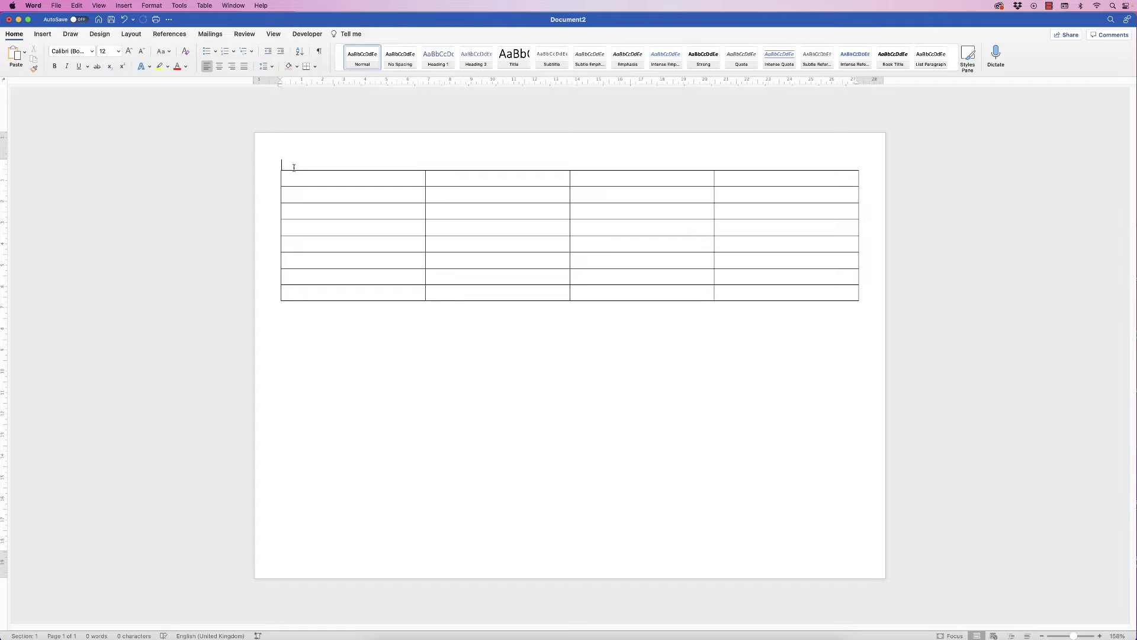
{"action": "key", "text": "Return"}
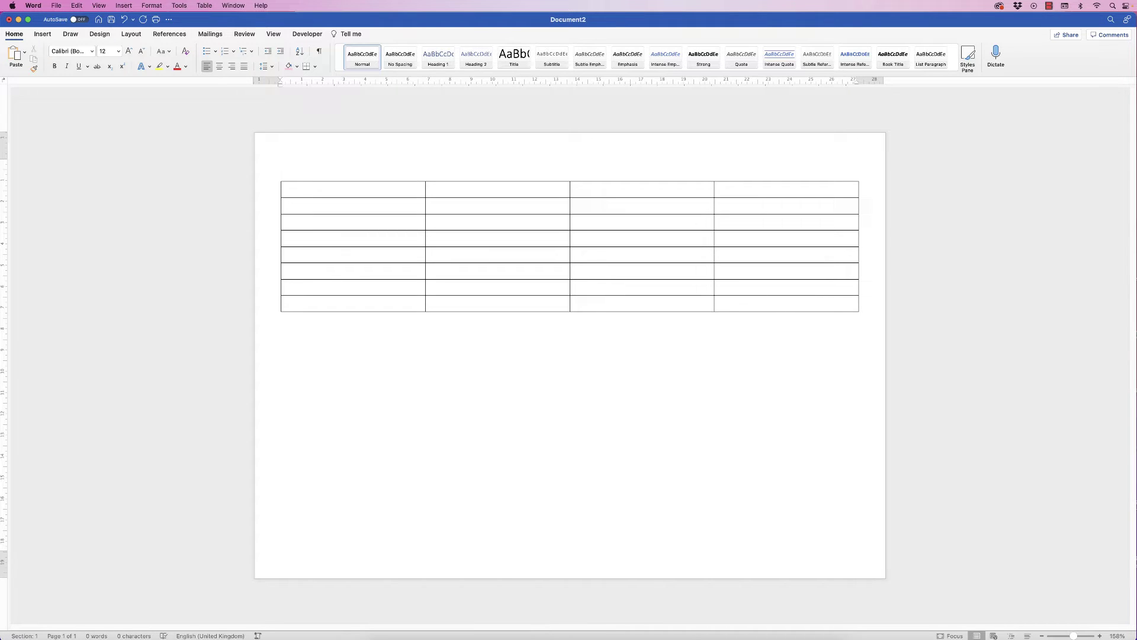
{"action": "key", "text": "super+v"}
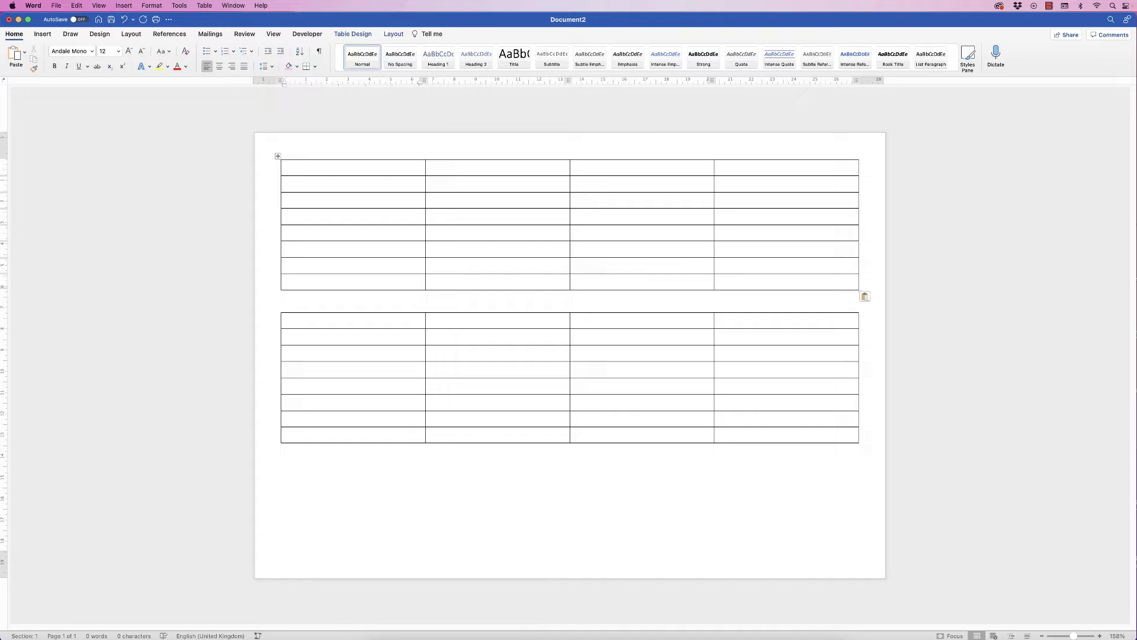
Step: Insert three more empty lines above the first table
{"action": "key", "text": "Return"}
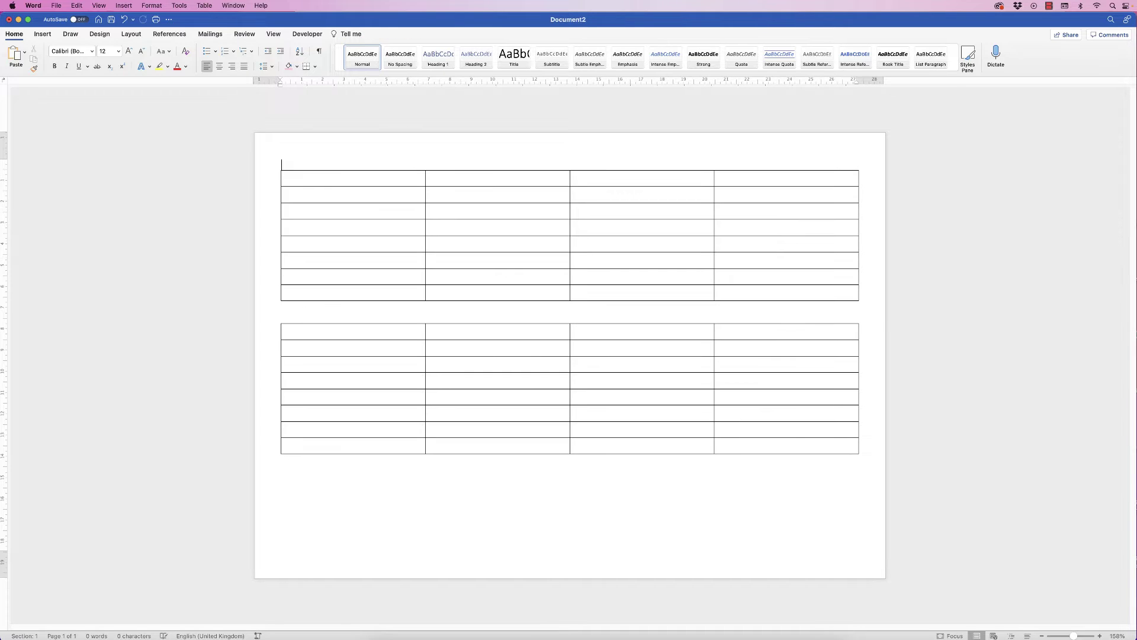
{"action": "key", "text": "Return"}
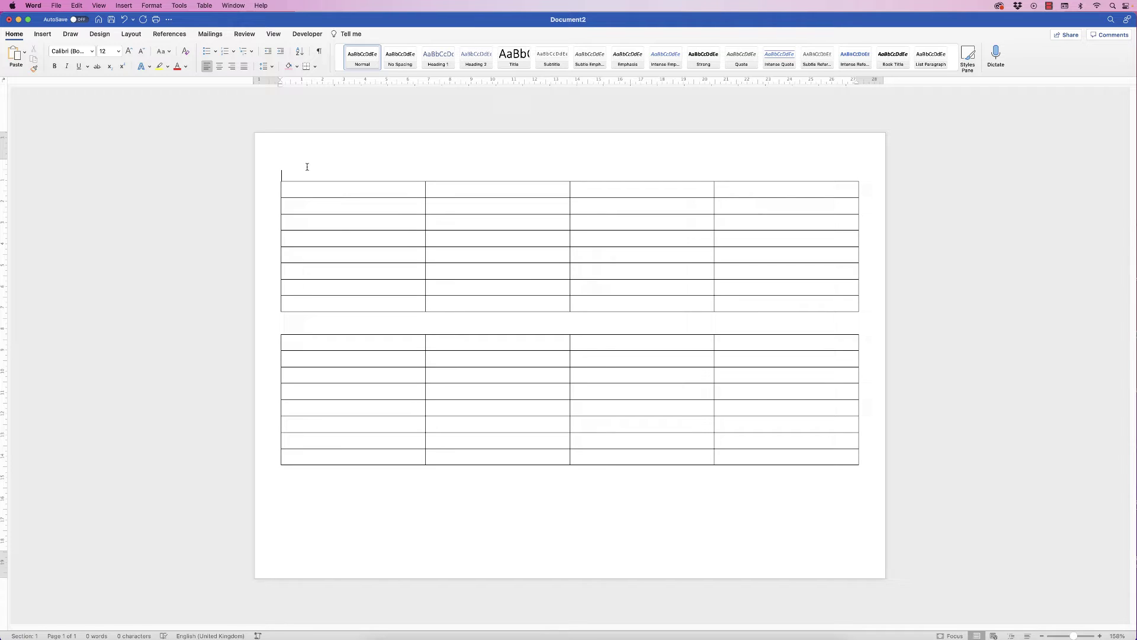
{"action": "key", "text": "Return"}
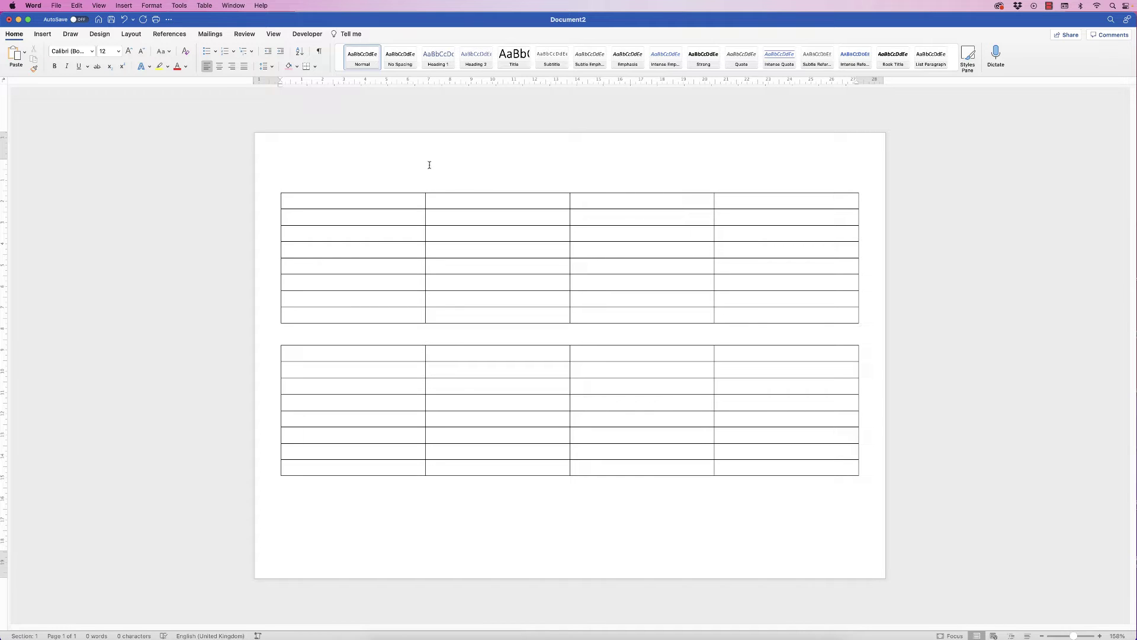
Step: Add four rows to the first table and shrink the bottom margin to fit one page
{"action": "left_click", "coordinate": [777, 315]}
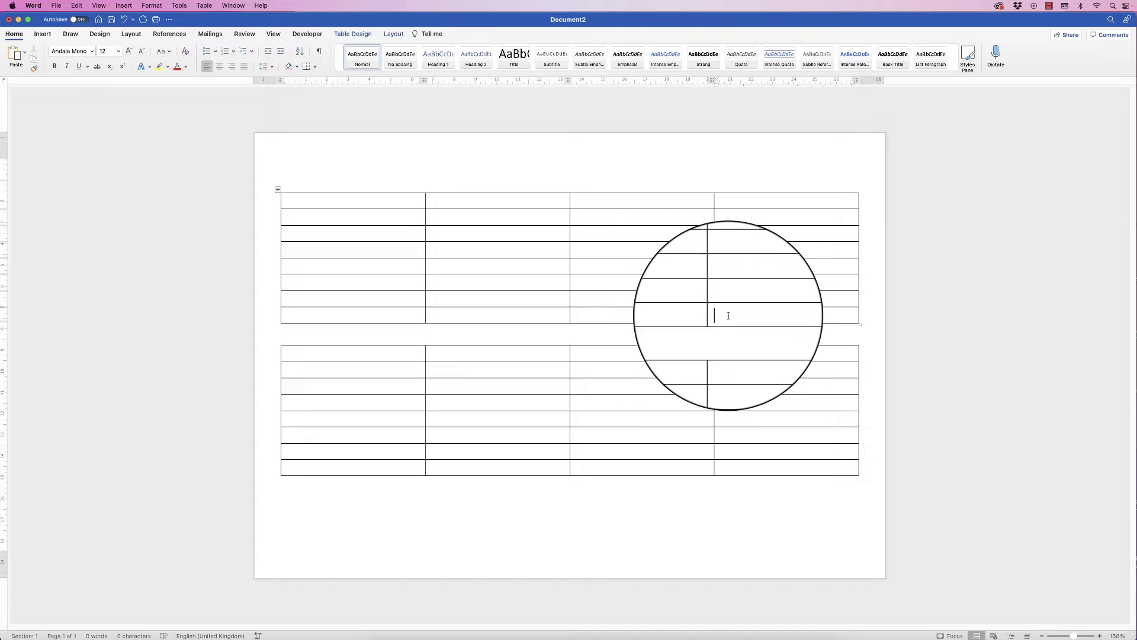
{"action": "key", "text": "Tab"}
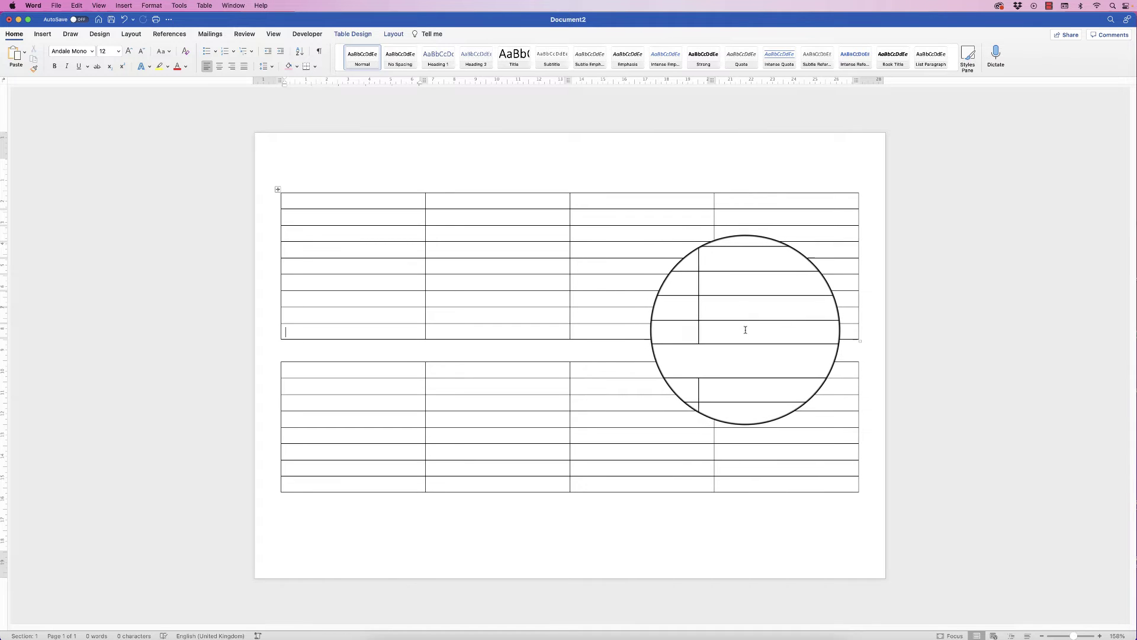
{"action": "left_click", "coordinate": [729, 327]}
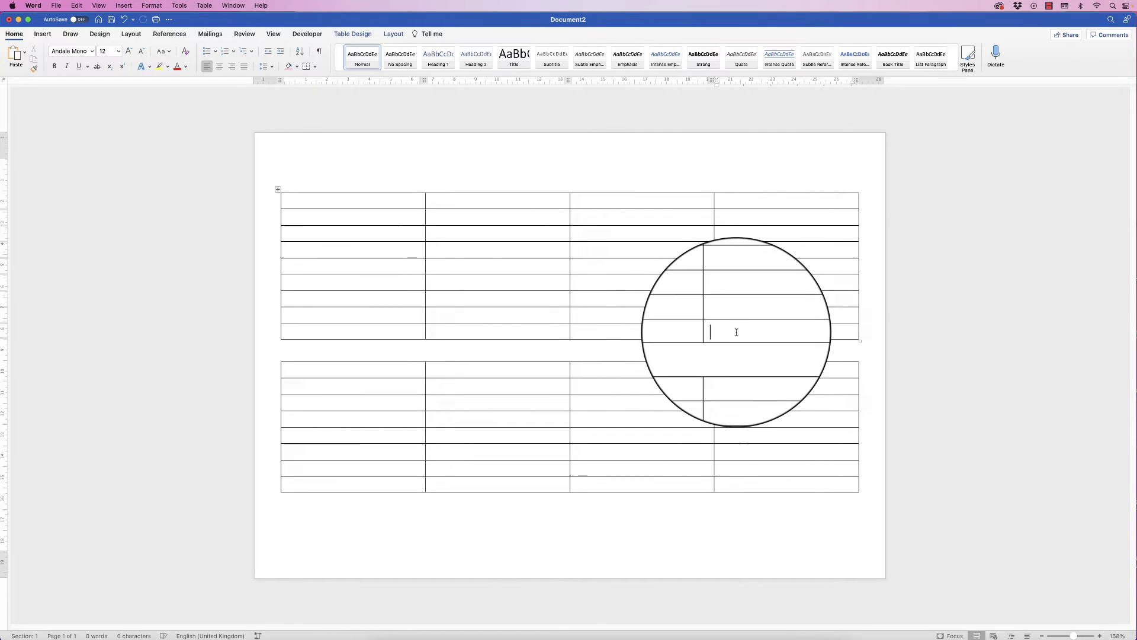
{"action": "key", "text": "Tab"}
{"action": "left_click", "coordinate": [732, 347]}
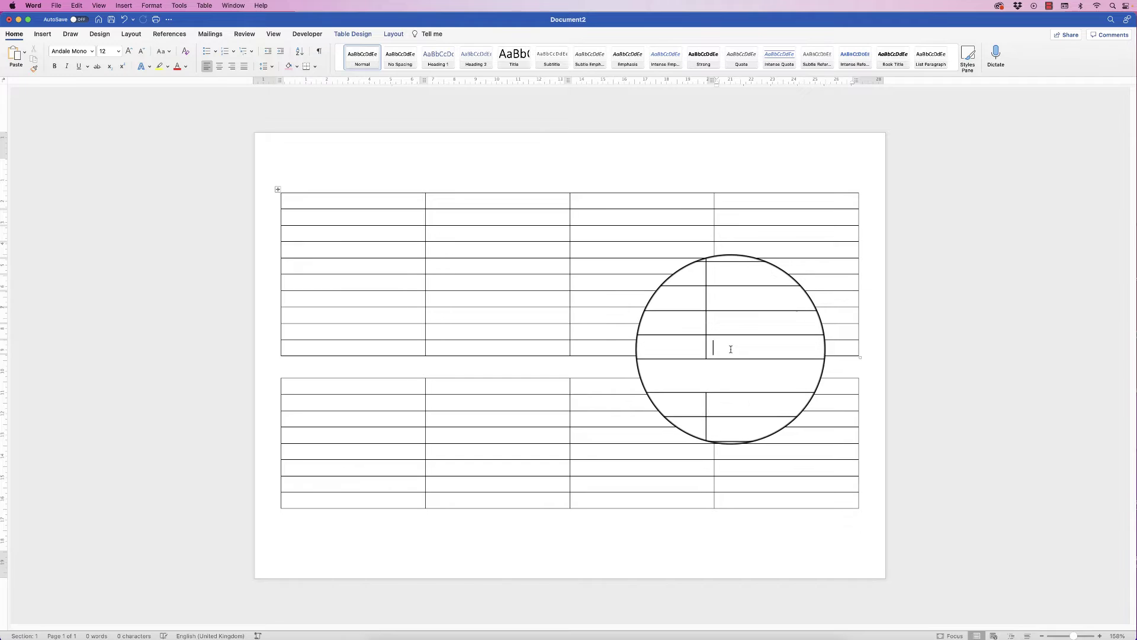
{"action": "key", "text": "Tab"}
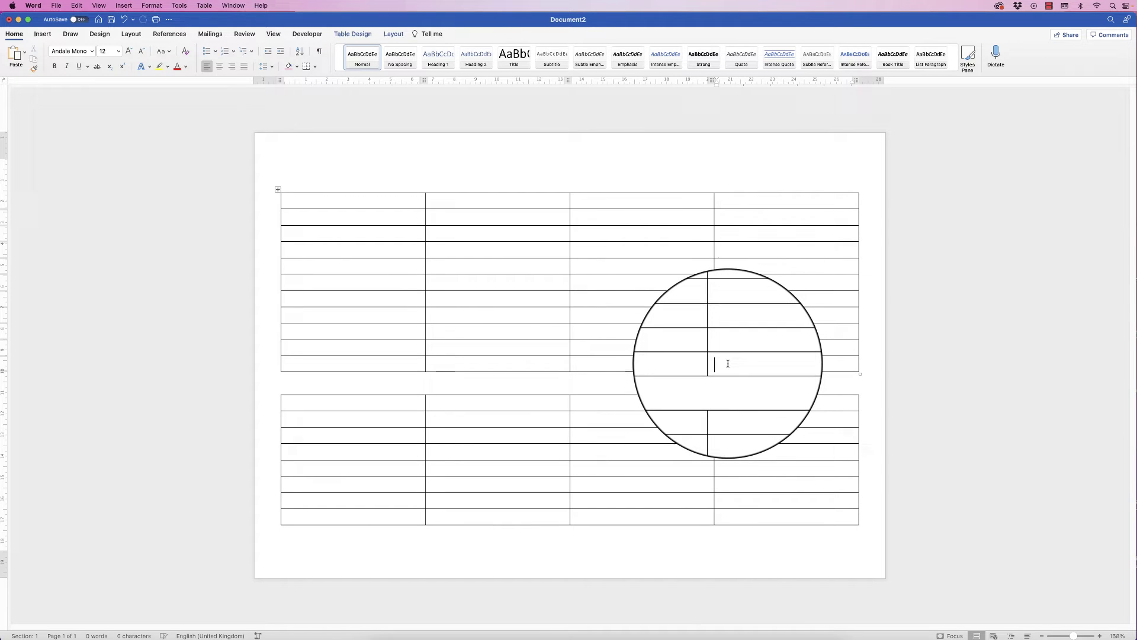
{"action": "key", "text": "Tab"}
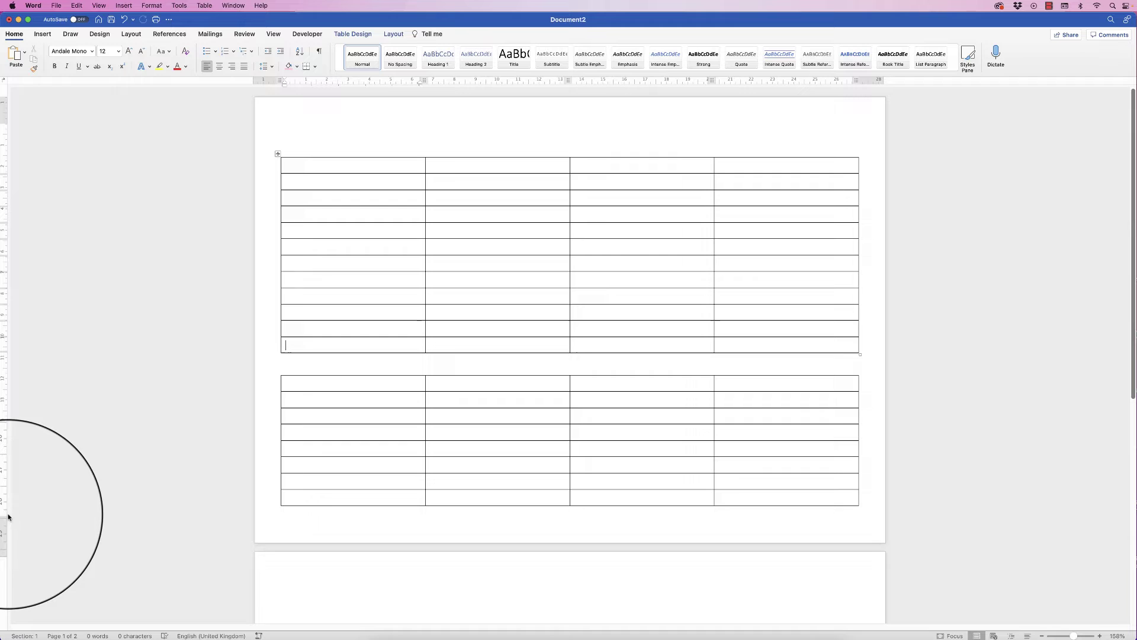
{"action": "left_click", "coordinate": [272, 34]}
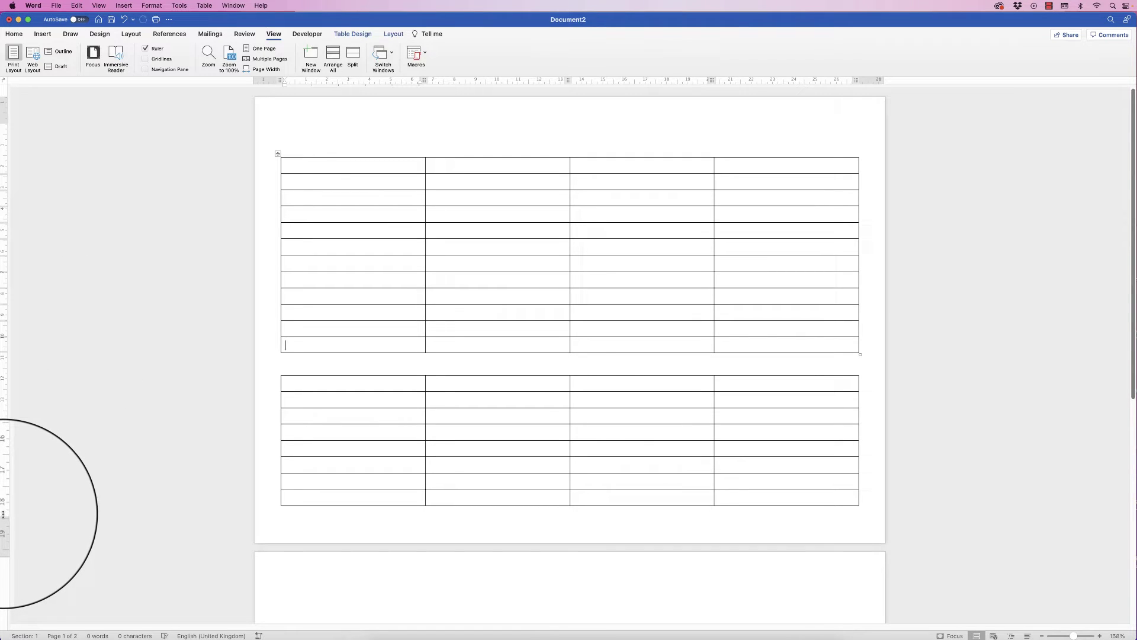
{"action": "left_click_drag", "start_coordinate": [2, 513], "coordinate": [3, 520]}
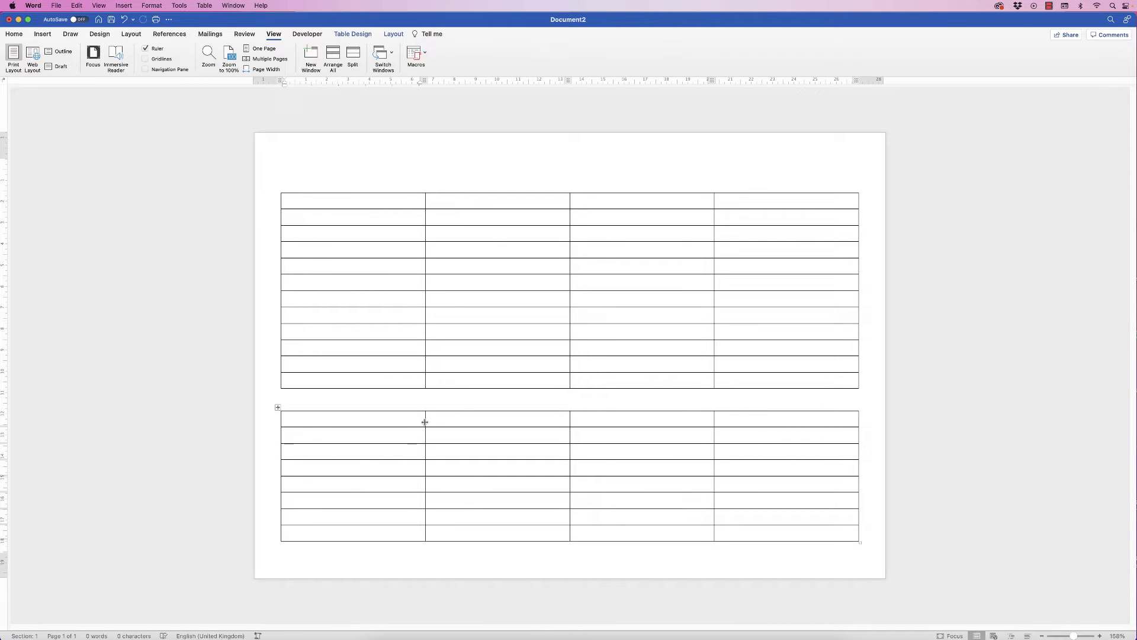
Step: Narrow the lower table's first column and enter row numbers 1 to 7 down it
{"action": "left_click_drag", "start_coordinate": [423, 419], "coordinate": [425, 419]}
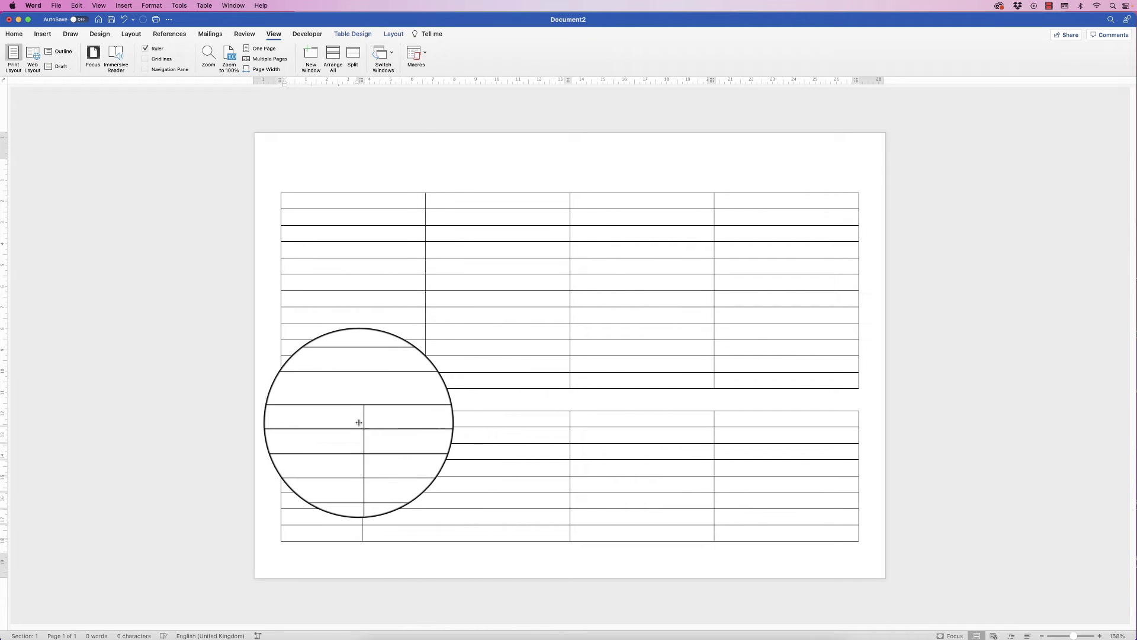
{"action": "left_click_drag", "start_coordinate": [425, 418], "coordinate": [295, 425]}
{"action": "left_click", "coordinate": [289, 437]}
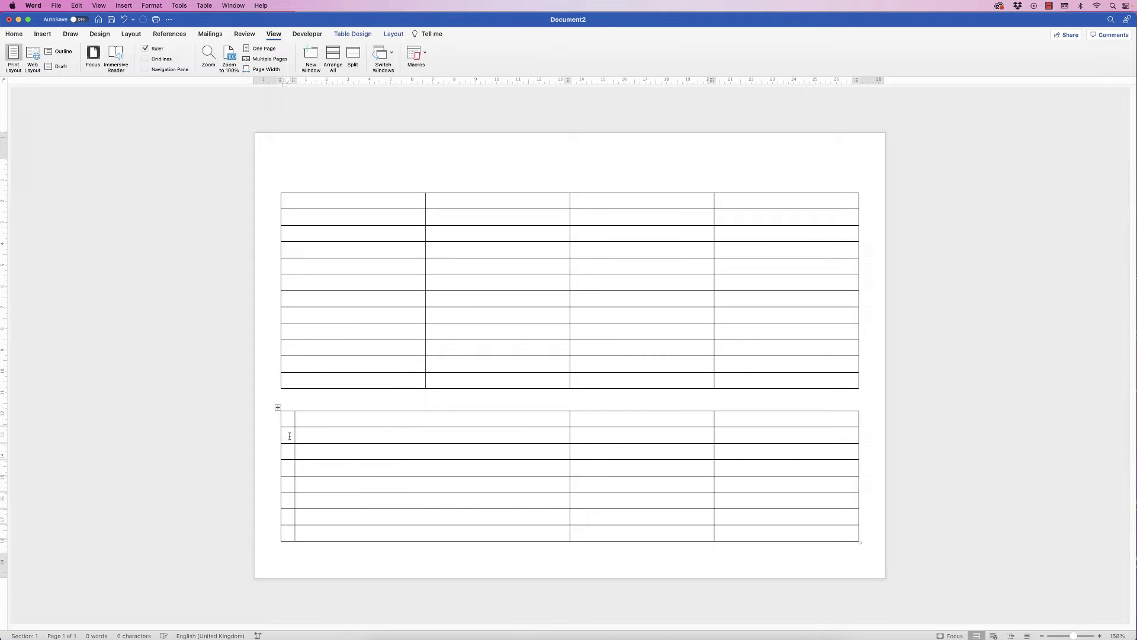
{"action": "type", "text": "1"}
{"action": "key", "text": "Down"}
{"action": "type", "text": "2"}
{"action": "key", "text": "Down"}
{"action": "type", "text": "3"}
{"action": "key", "text": "Down"}
{"action": "type", "text": "4"}
{"action": "key", "text": "Down"}
{"action": "key", "text": "Down"}
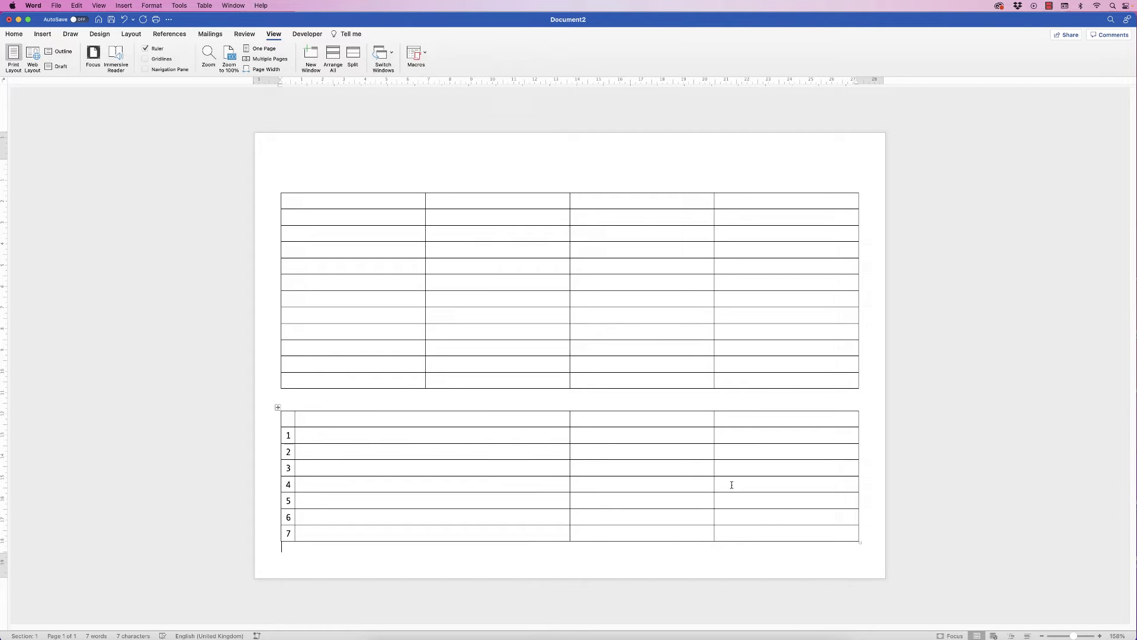
Step: Distribute the lower table's columns to equal widths
{"action": "left_click_drag", "start_coordinate": [737, 536], "coordinate": [532, 423]}
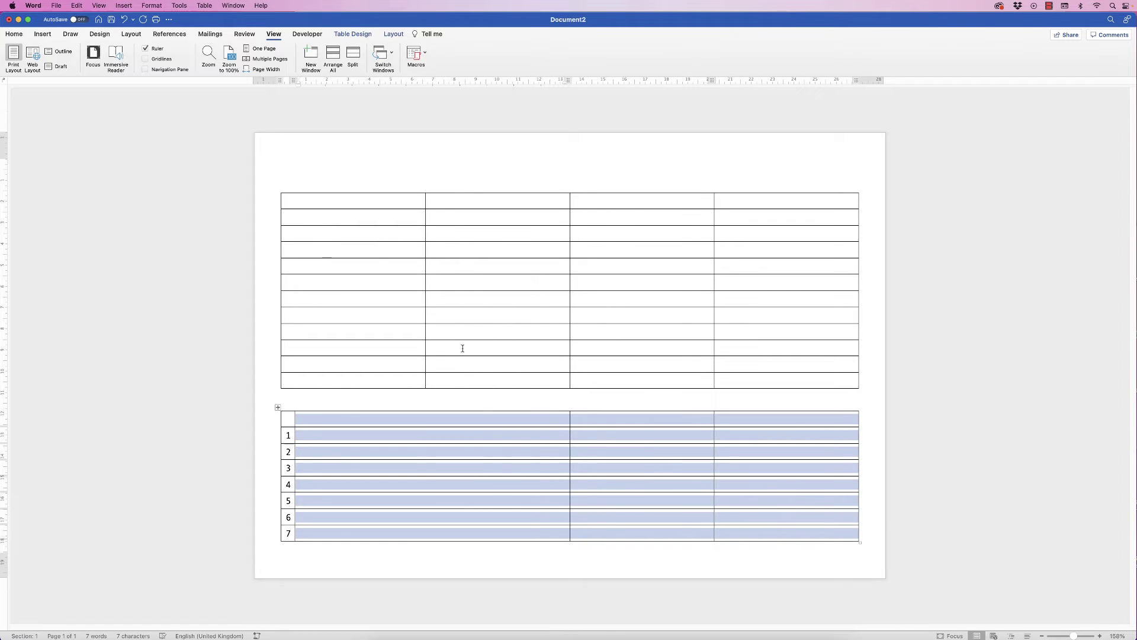
{"action": "left_click", "coordinate": [394, 34]}
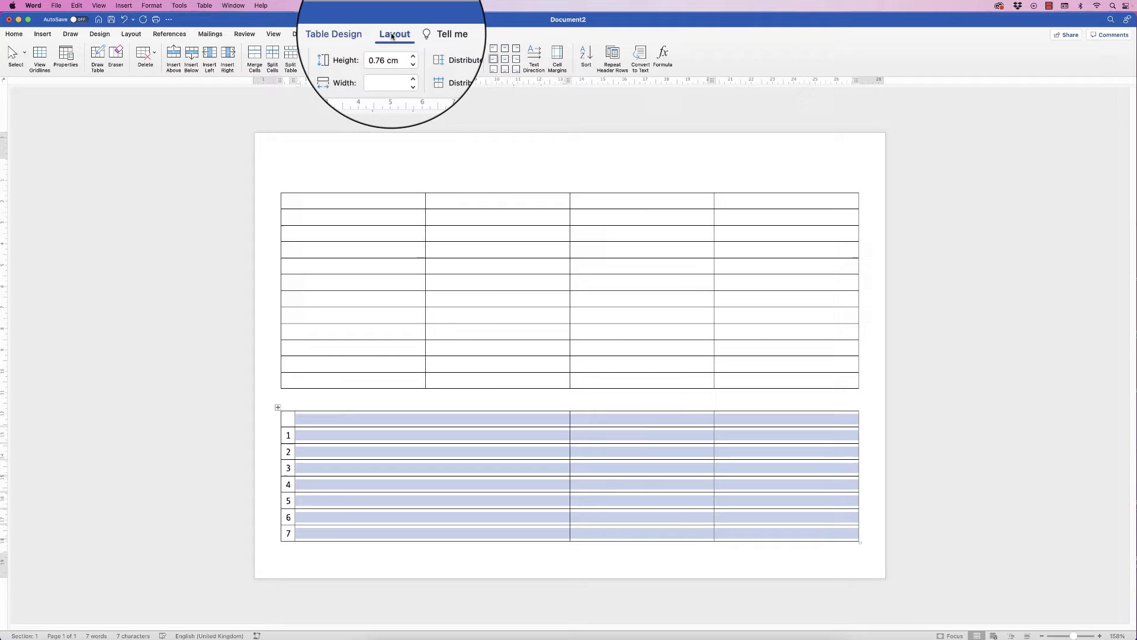
{"action": "left_click", "coordinate": [443, 67]}
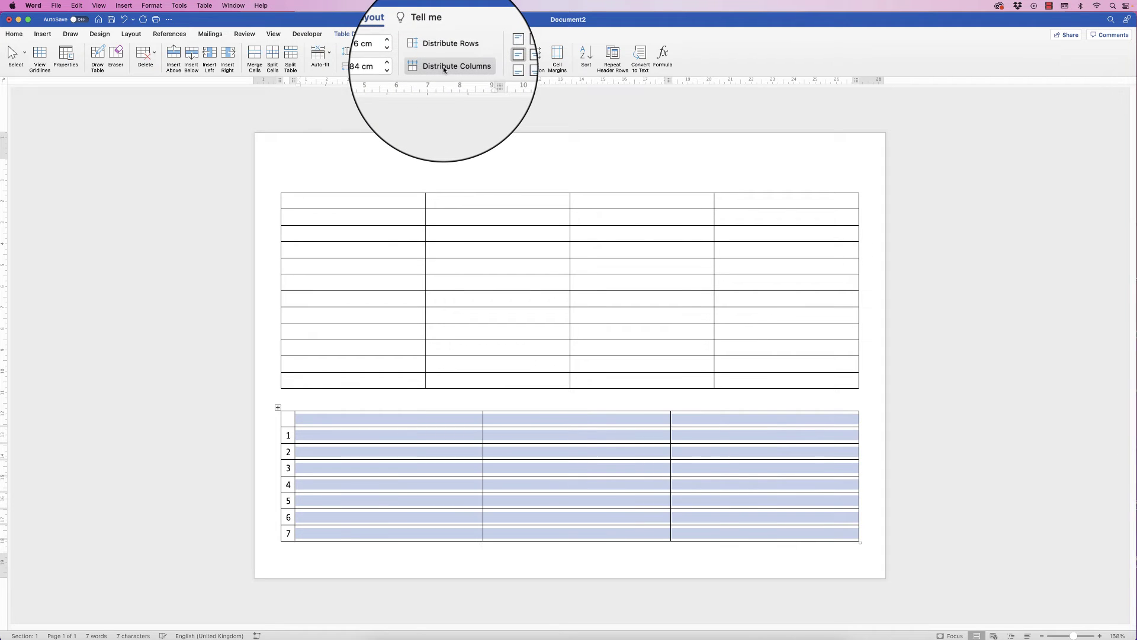
{"action": "left_click", "coordinate": [397, 408]}
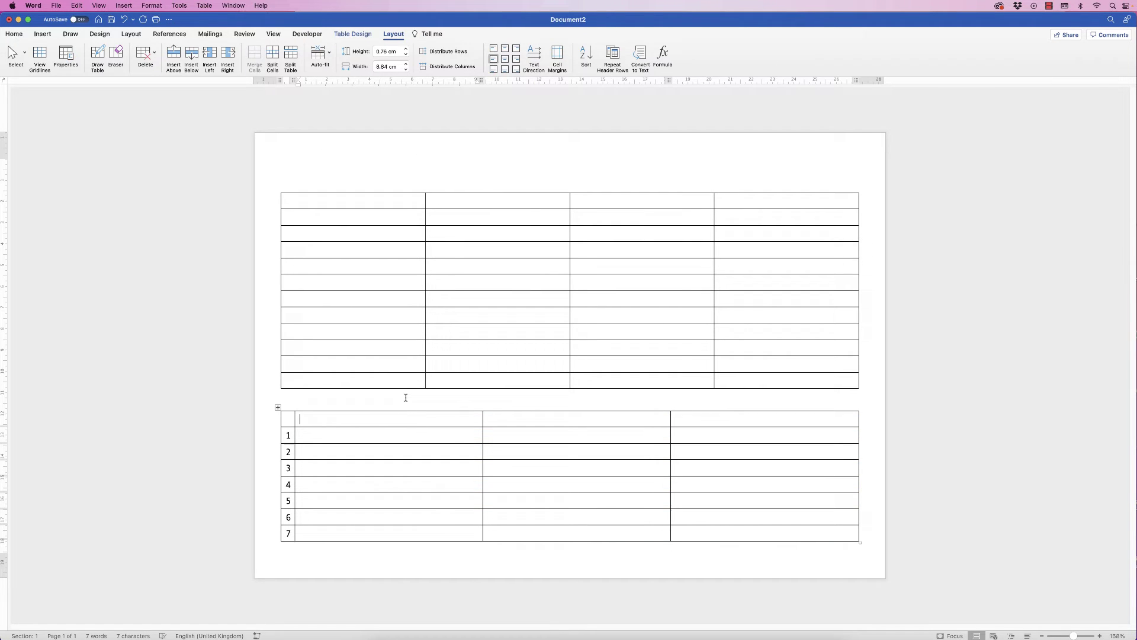
Step: Centre the lower header row and enter BREAKFAST, LUNCH and SUPPER
{"action": "left_click_drag", "start_coordinate": [414, 420], "coordinate": [696, 420]}
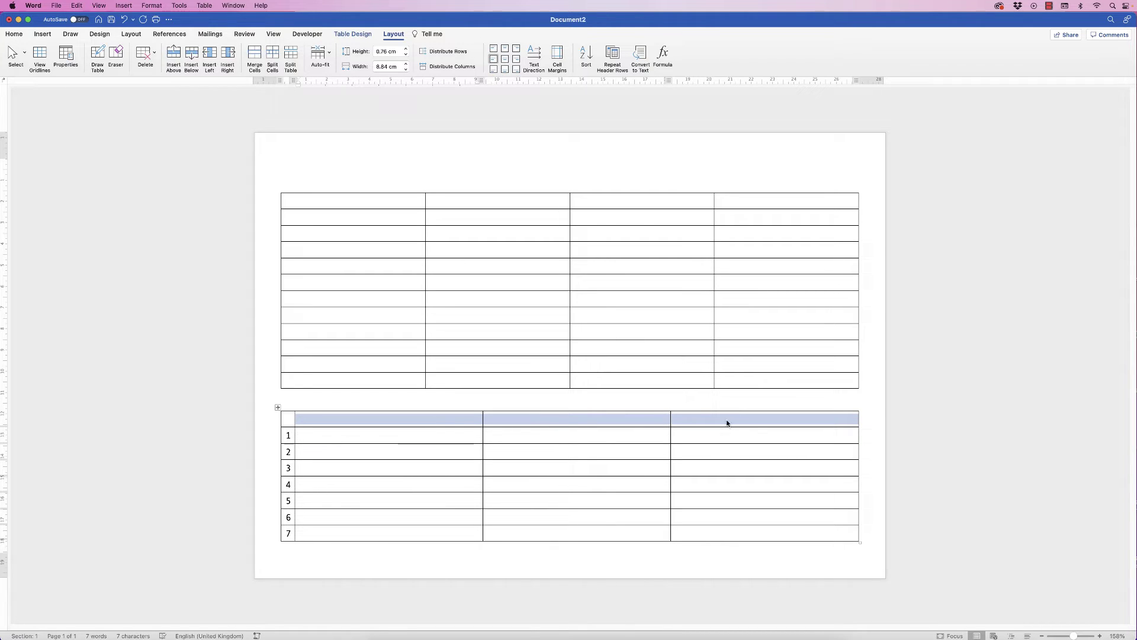
{"action": "left_click", "coordinate": [505, 59]}
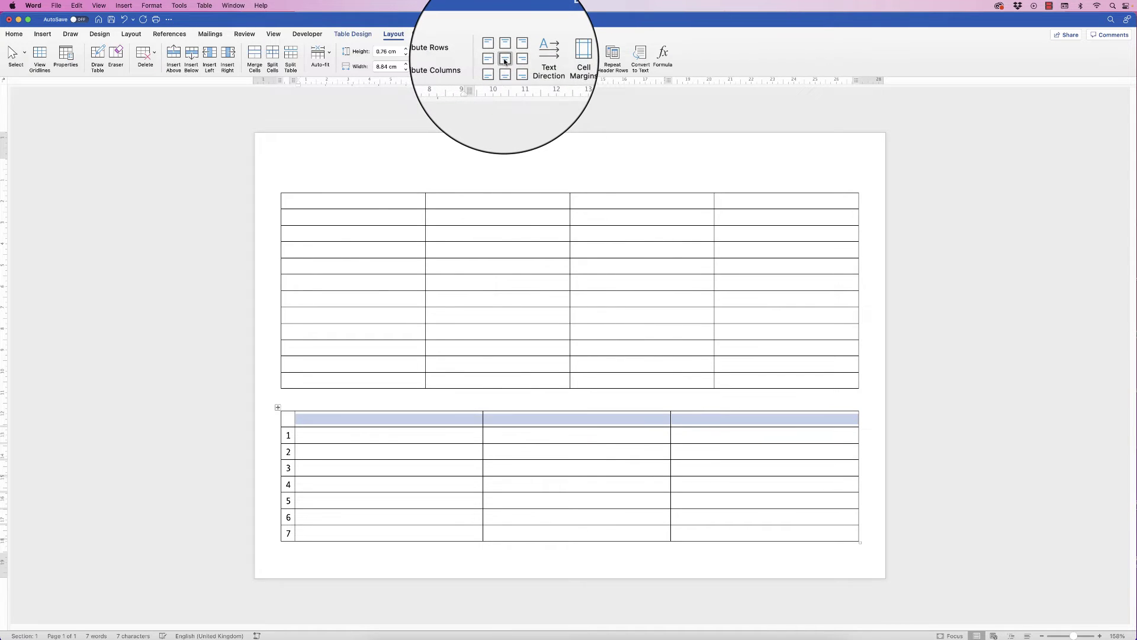
{"action": "left_click", "coordinate": [396, 418]}
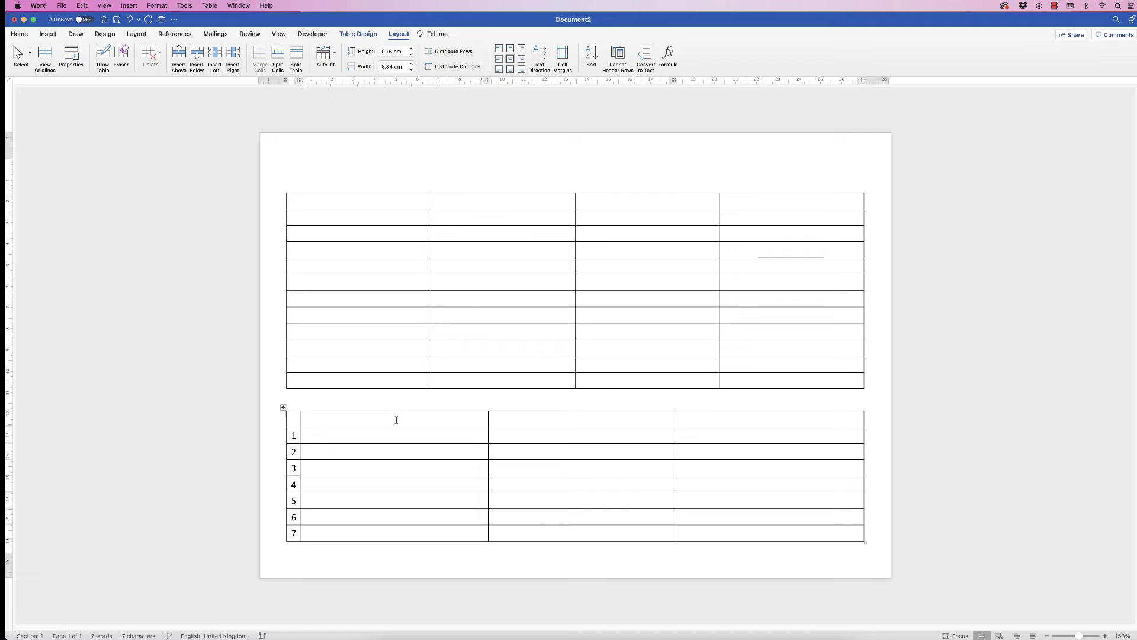
{"action": "type", "text": "BREAKFAST"}
{"action": "key", "text": "Tab"}
{"action": "type", "text": "LUNCH"}
{"action": "key", "text": "Tab"}
{"action": "type", "text": "SUPPER"}
Step: Merge the top table's first row into one centred SHOPPING LIST heading cell
{"action": "left_click_drag", "start_coordinate": [409, 204], "coordinate": [751, 202]}
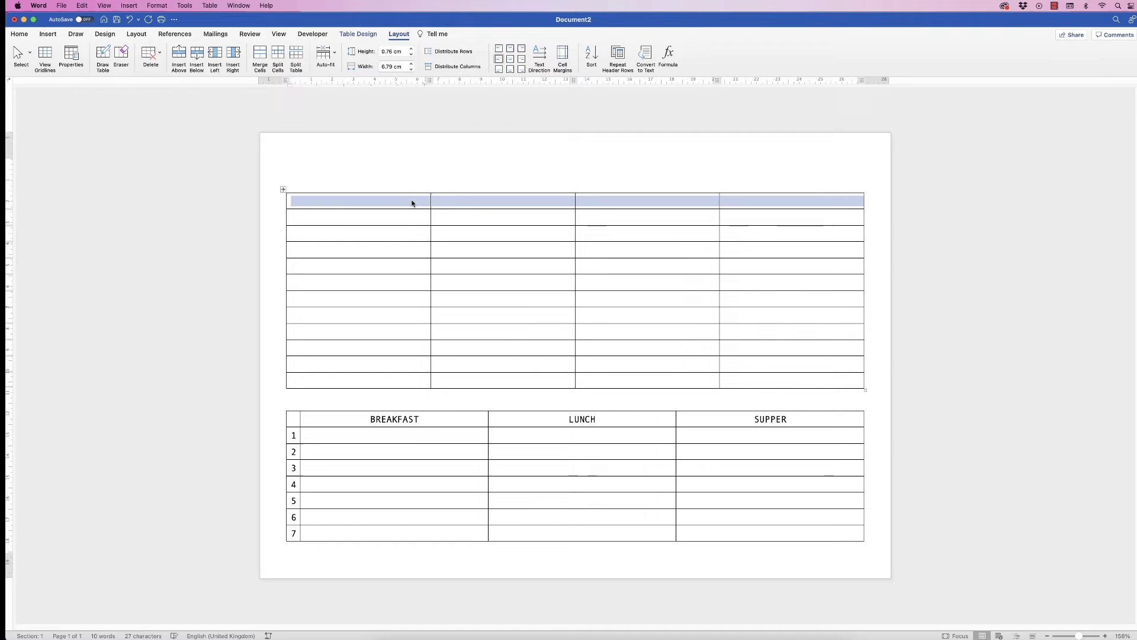
{"action": "left_click", "coordinate": [267, 54]}
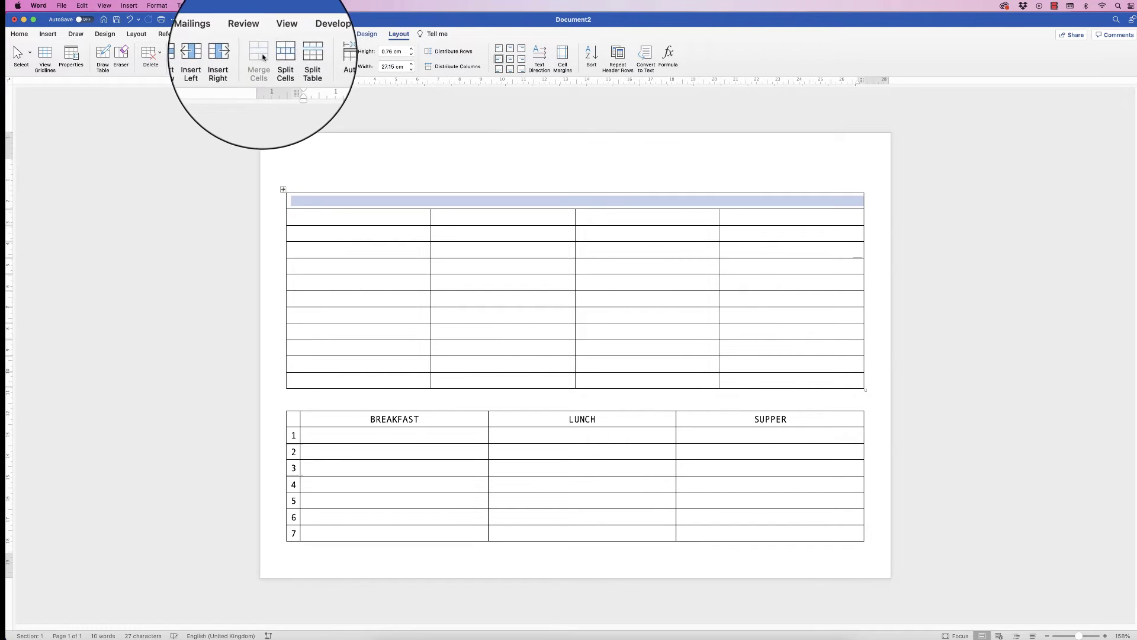
{"action": "left_click", "coordinate": [510, 61]}
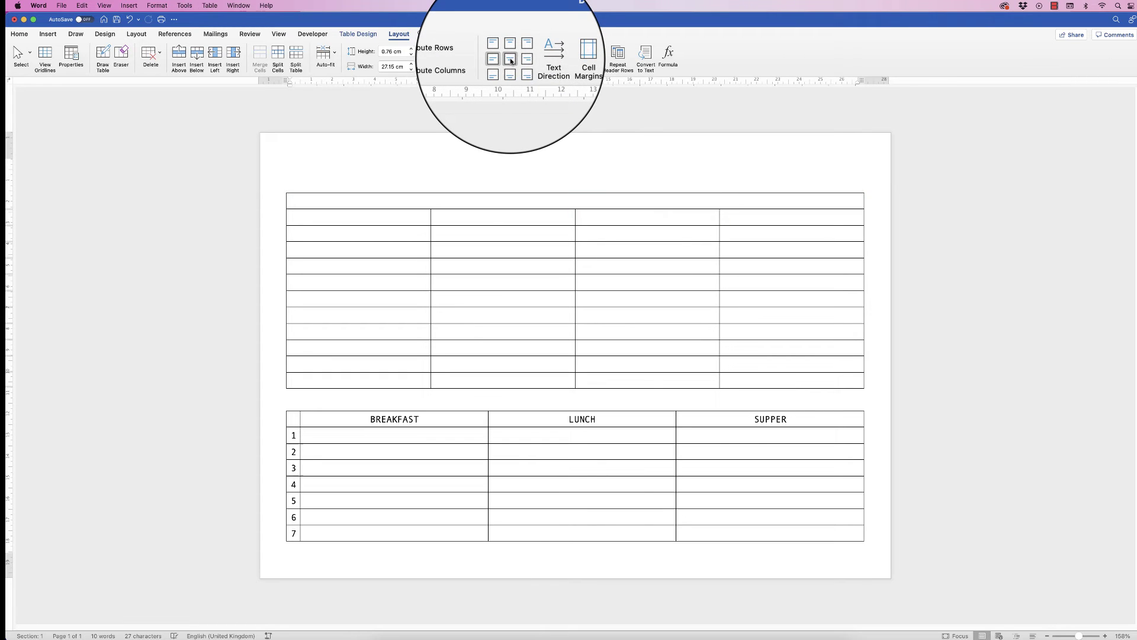
{"action": "left_click", "coordinate": [573, 213]}
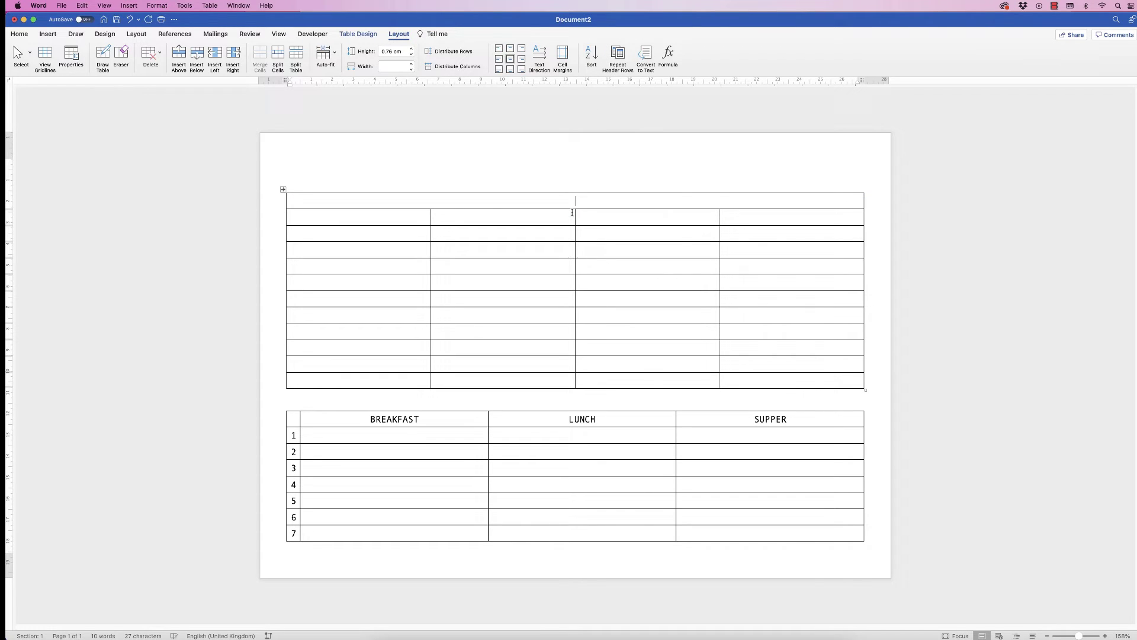
{"action": "type", "text": "SHOPPING"}
{"action": "type", "text": " LIST"}
Step: Type the centred title 'Weekly meal planner' on the line above the tables
{"action": "left_click", "coordinate": [604, 166]}
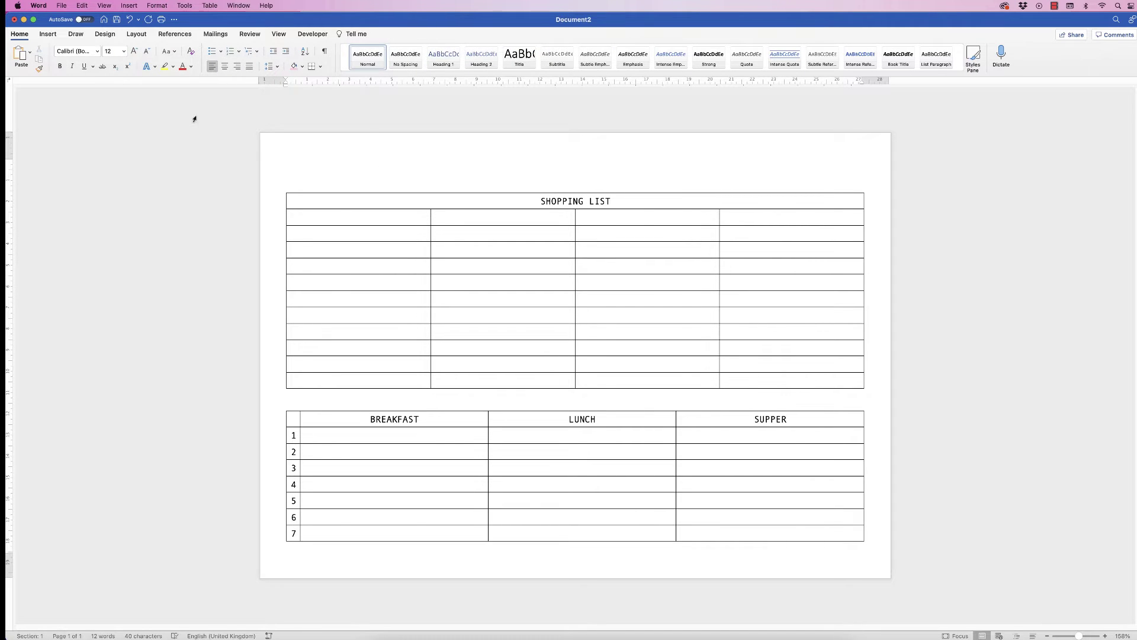
{"action": "left_click", "coordinate": [226, 68]}
{"action": "type", "text": "DFGNHJKLSD"}
{"action": "key", "text": "BackSpace"}
{"action": "key", "text": "BackSpace"}
{"action": "key", "text": "BackSpace"}
{"action": "key", "text": "BackSpace"}
{"action": "key", "text": "BackSpace"}
{"action": "key", "text": "BackSpace"}
{"action": "key", "text": "BackSpace"}
{"action": "key", "text": "BackSpace"}
{"action": "key", "text": "BackSpace"}
{"action": "type", "text": "Weekly "}
{"action": "type", "text": "meal planne"}
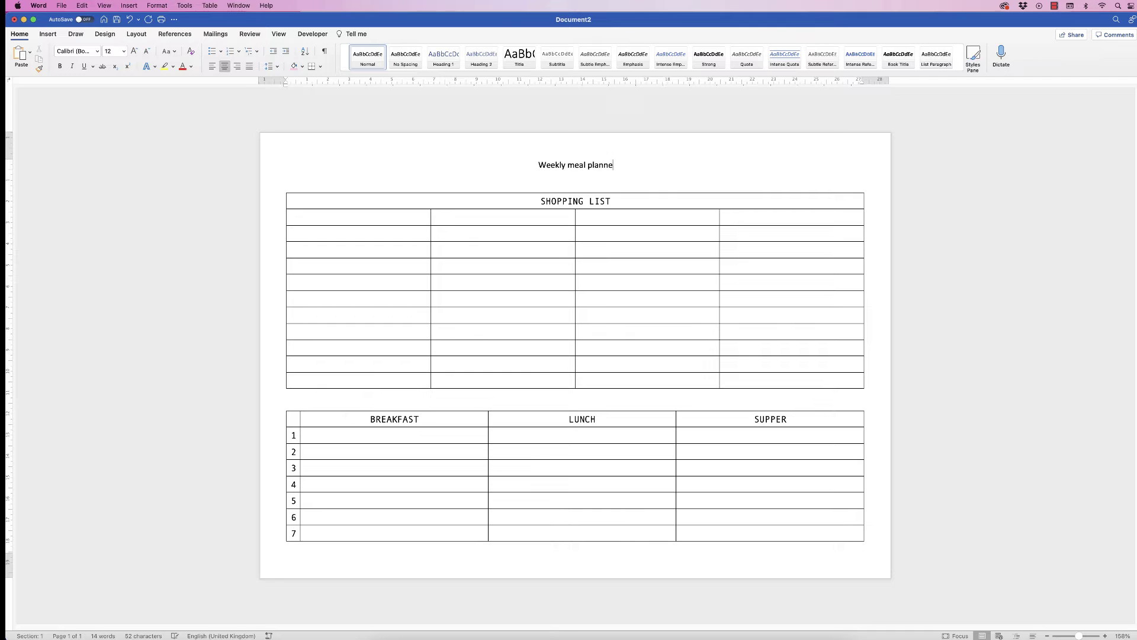
{"action": "type", "text": "r"}
{"action": "left_click_drag", "start_coordinate": [615, 165], "coordinate": [536, 164]}
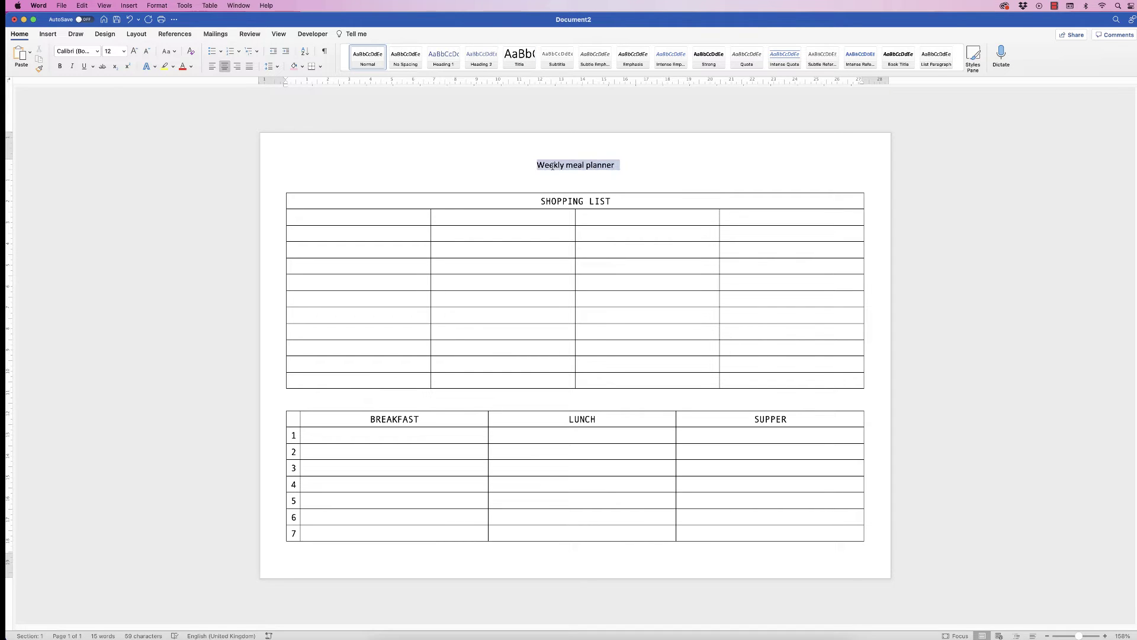
Step: Set the 'Weekly meal planner' title in the bellania script font and enlarge it two sizes
{"action": "left_click", "coordinate": [97, 54]}
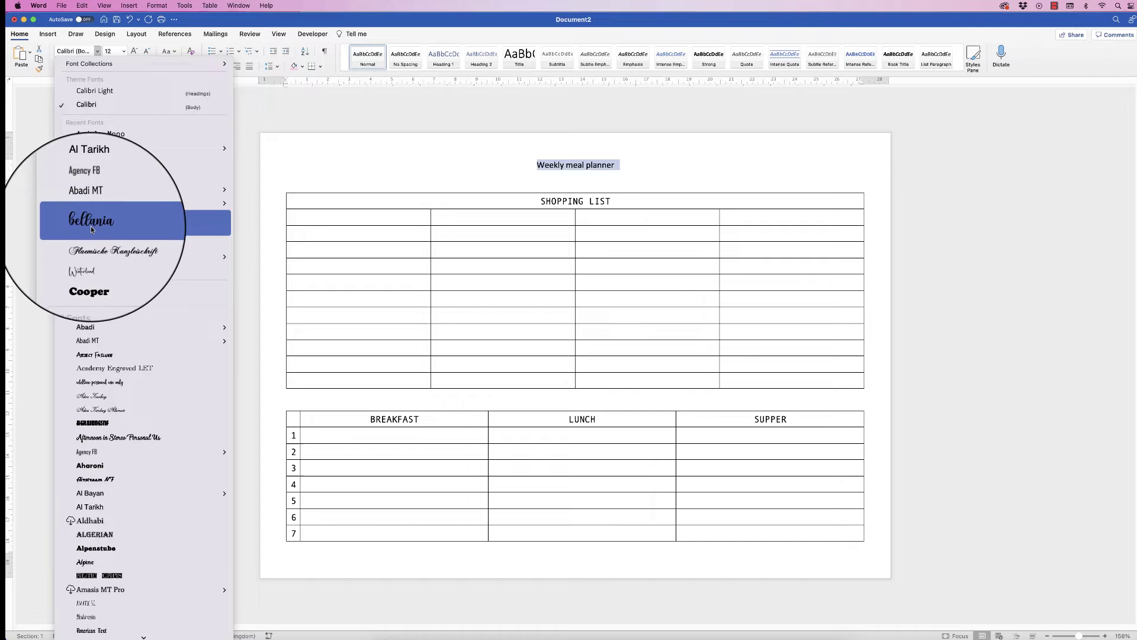
{"action": "left_click", "coordinate": [91, 225]}
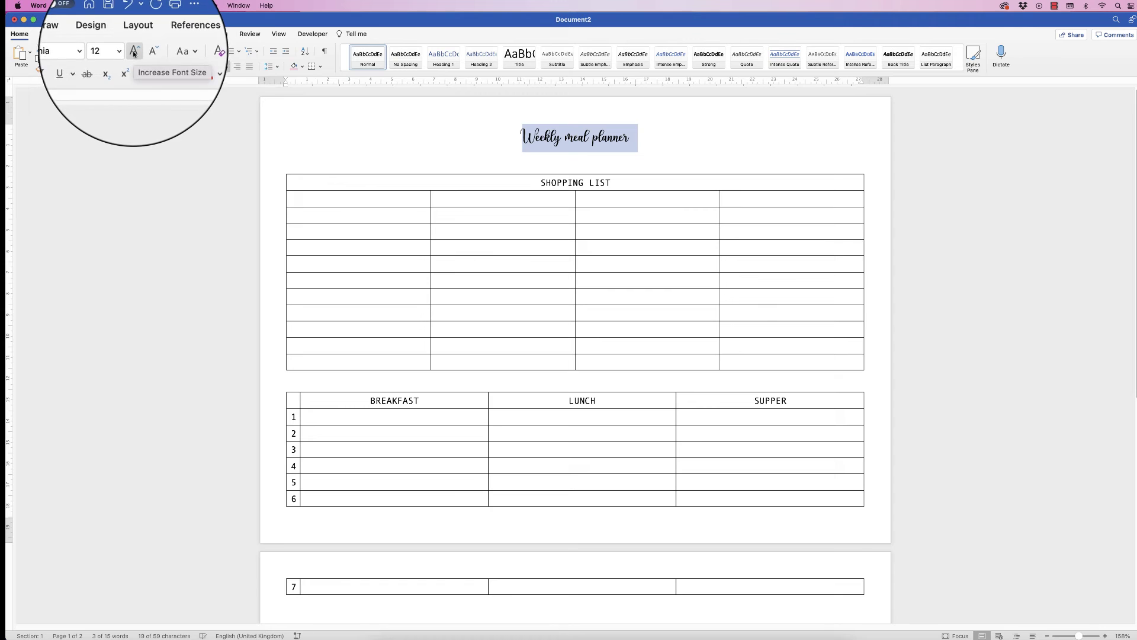
{"action": "left_click", "coordinate": [133, 52]}
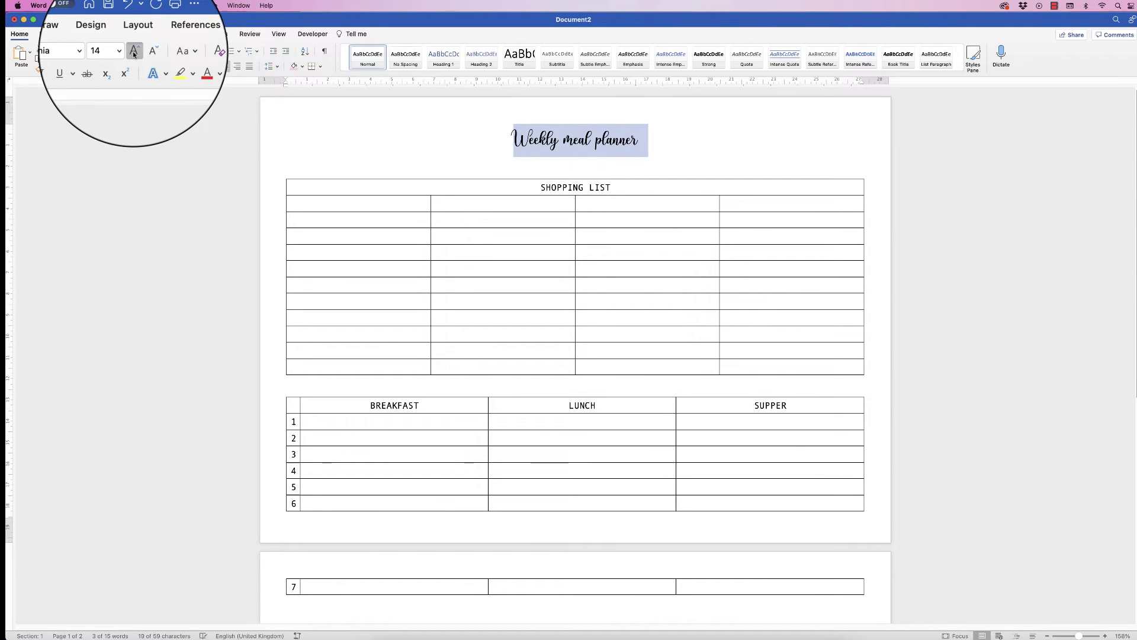
{"action": "left_click", "coordinate": [133, 52]}
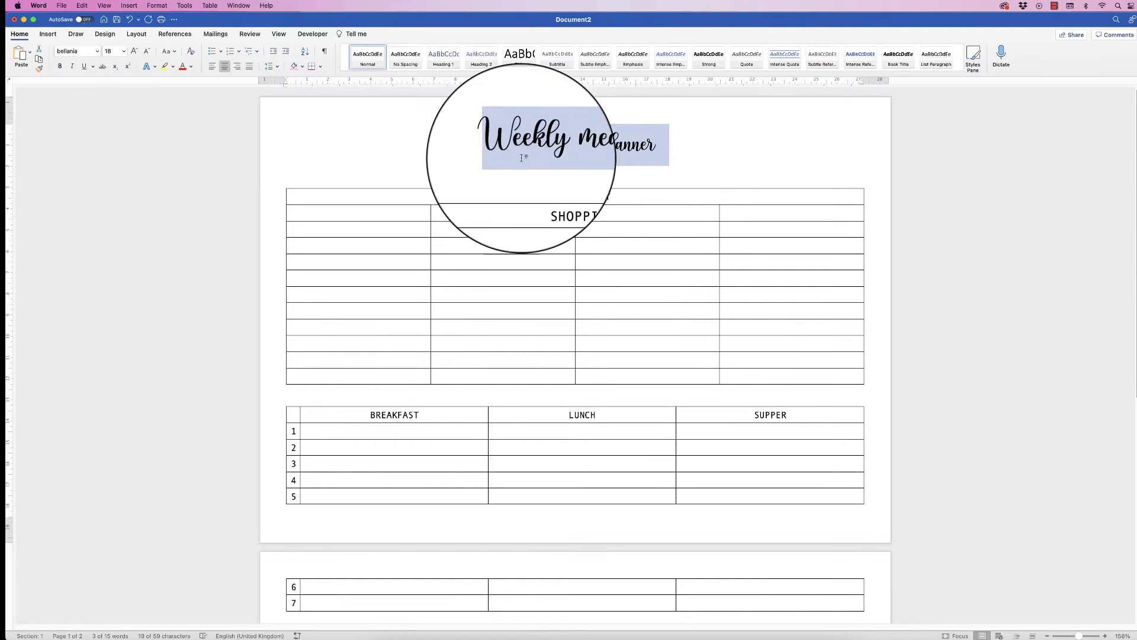
{"action": "left_click", "coordinate": [612, 167]}
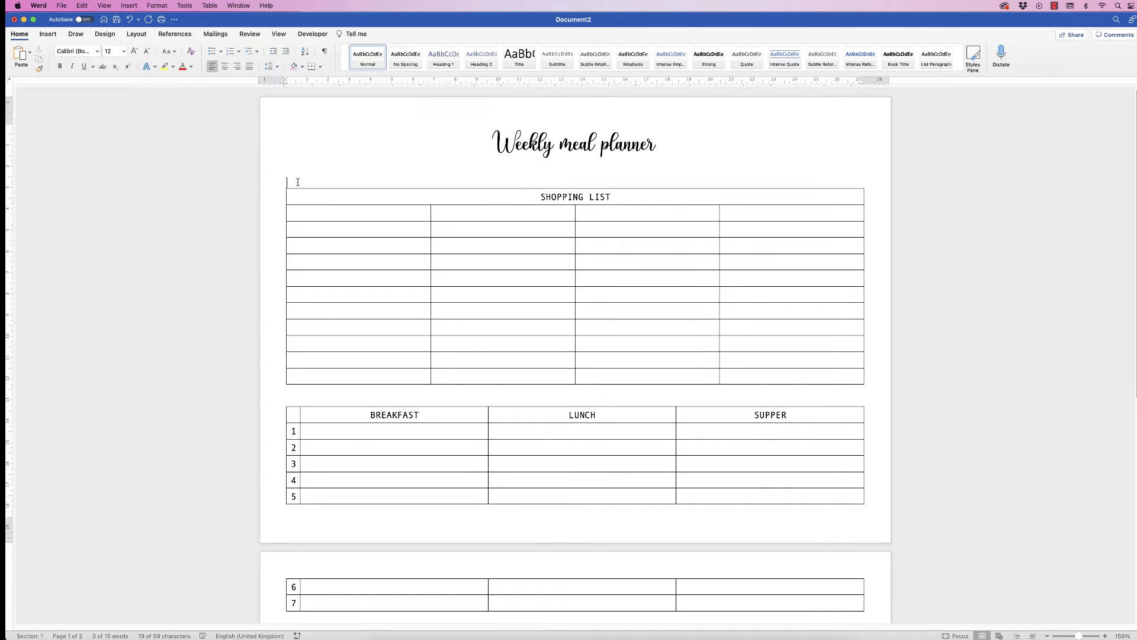
Step: Delete the blank line under the script title and raise the title to 20 pt
{"action": "key", "text": "BackSpace"}
{"action": "key", "text": "BackSpace"}
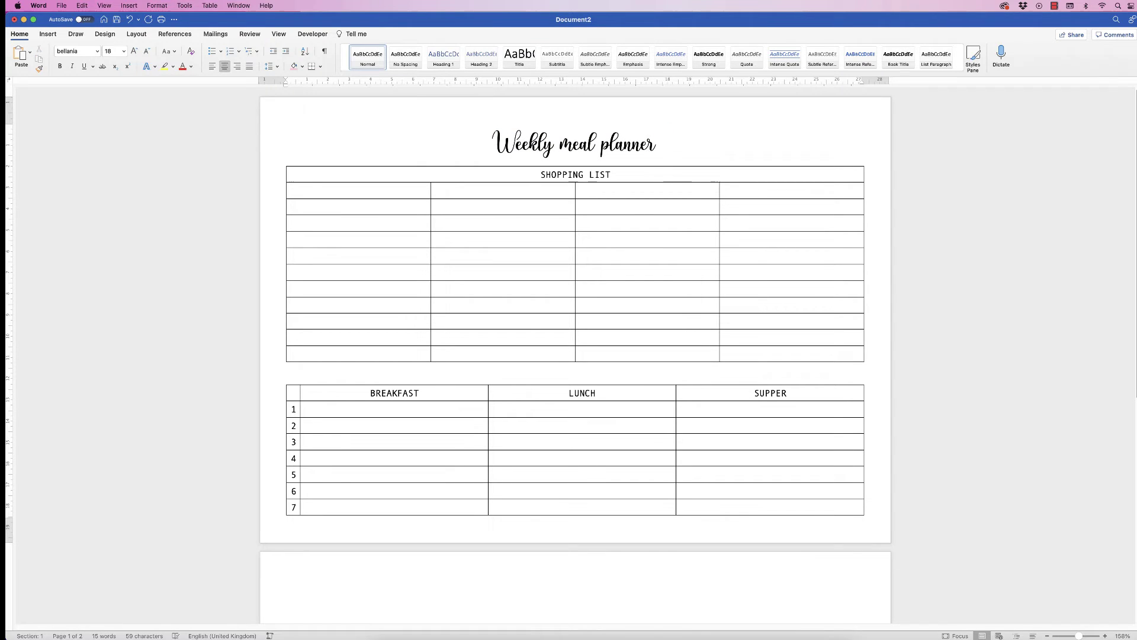
{"action": "key", "text": "shift+Home"}
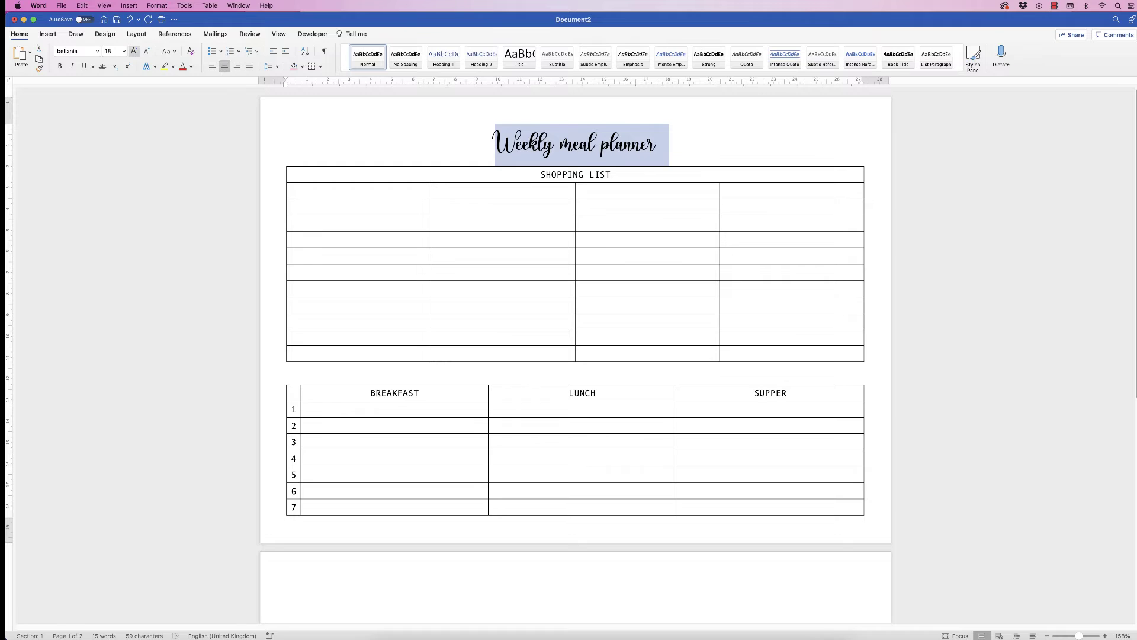
{"action": "key", "text": "super+shift+period"}
{"action": "key", "text": "Left"}
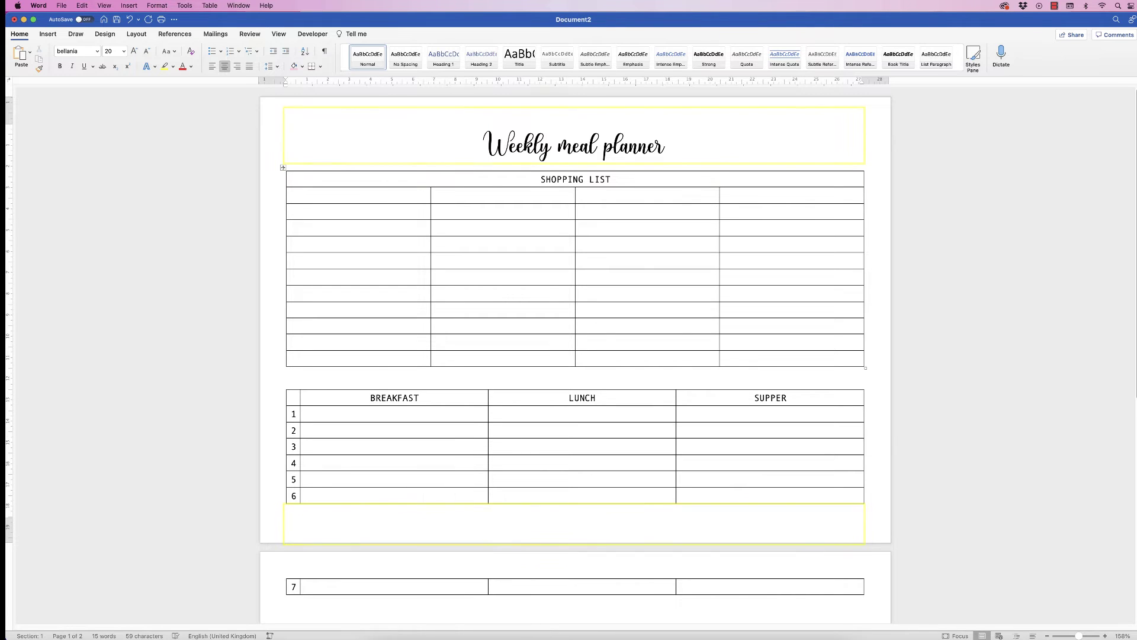
{"action": "key", "text": "End"}
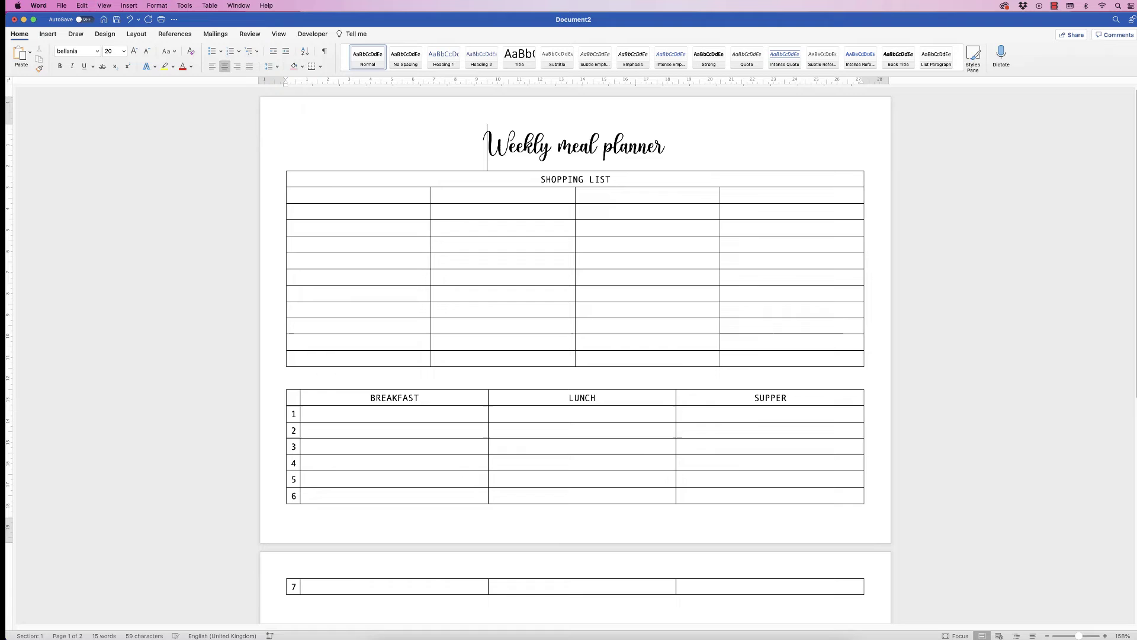
{"action": "key", "text": "shift+Left"}
{"action": "key", "text": "shift+Left"}
{"action": "key", "text": "shift+Left"}
{"action": "key", "text": "shift+Left"}
{"action": "key", "text": "shift+Left"}
{"action": "key", "text": "shift+Left"}
{"action": "key", "text": "shift+Left"}
{"action": "key", "text": "shift+Left"}
{"action": "key", "text": "super+c"}
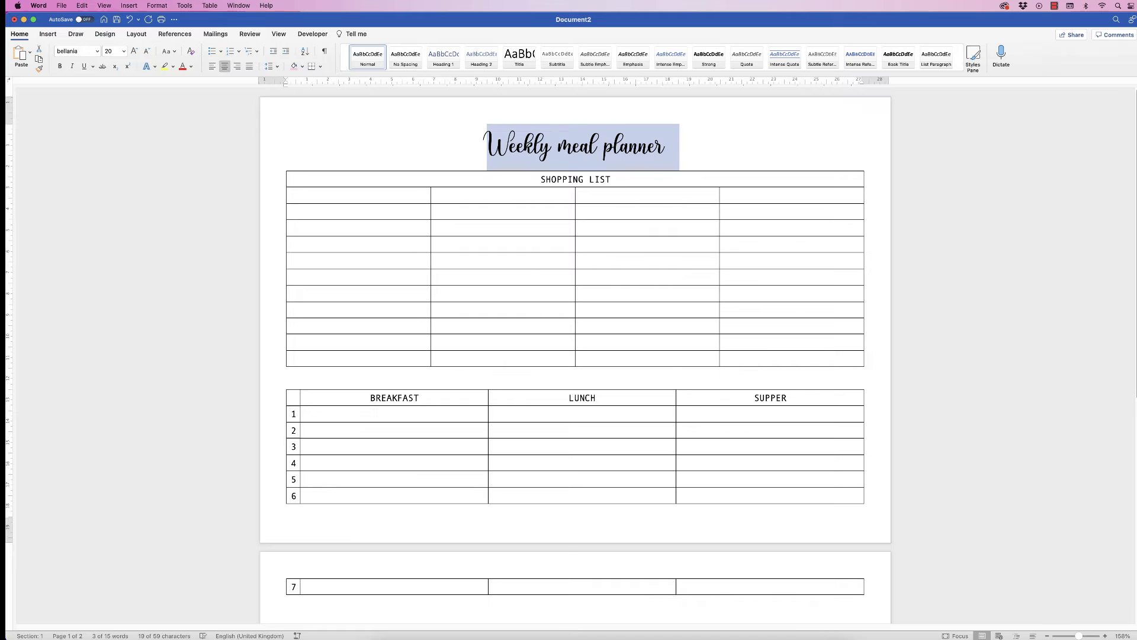
Step: Cut the script title and leave a plain-formatted blank line above the Shopping List table
{"action": "key", "text": "BackSpace"}
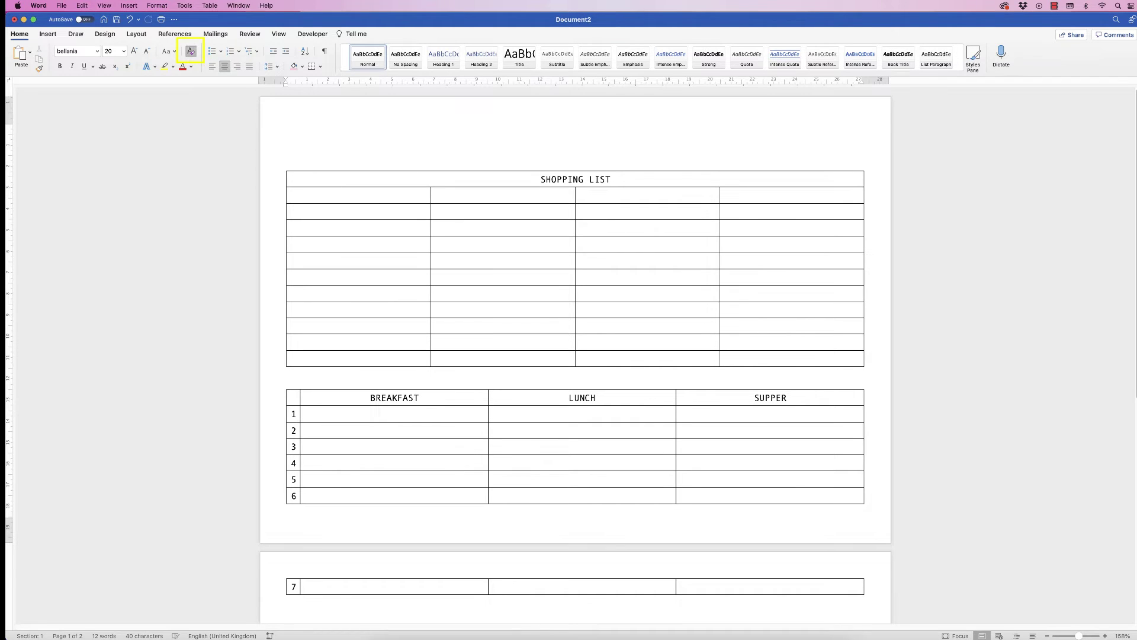
{"action": "left_click", "coordinate": [190, 51]}
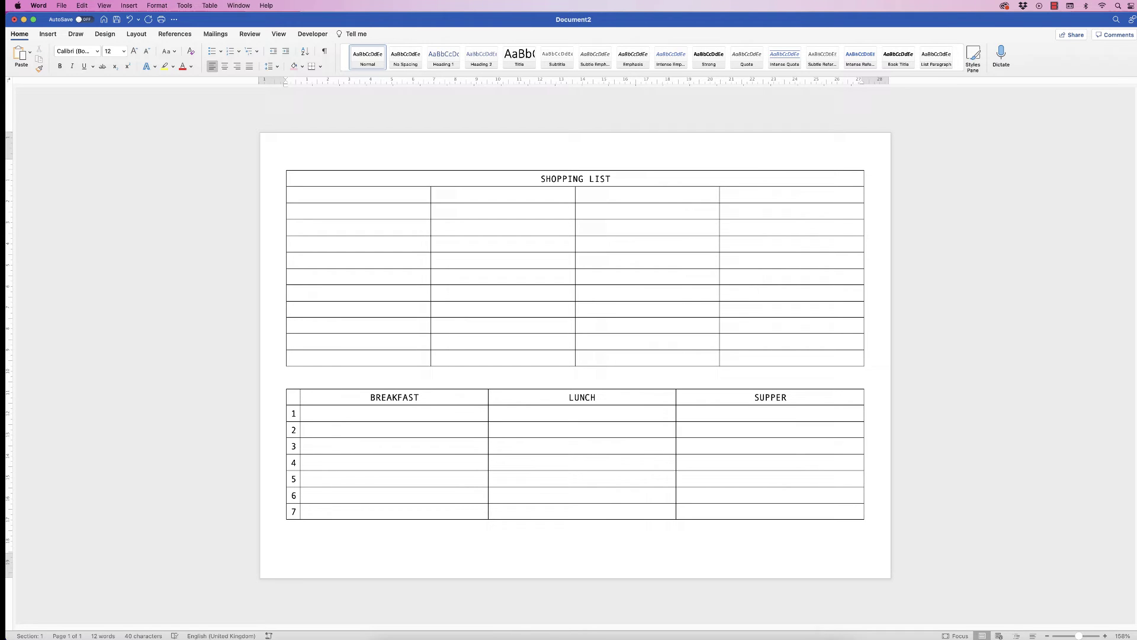
{"action": "key", "text": "Return"}
{"action": "key", "text": "Return"}
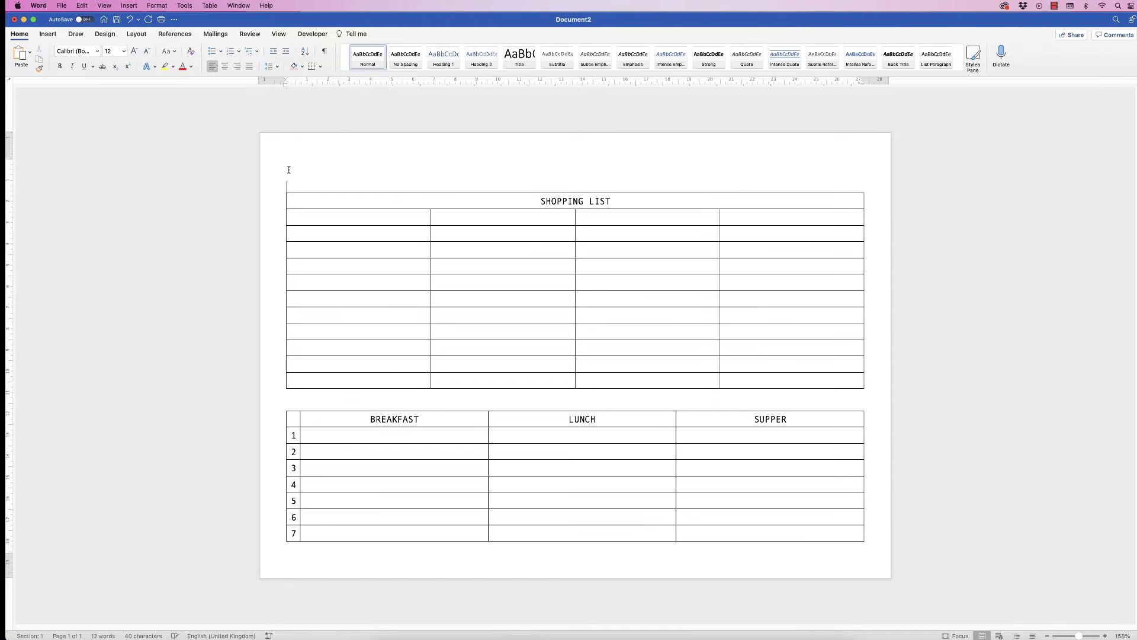
{"action": "scroll", "coordinate": [289, 169], "scroll_direction": "down", "scroll_amount": 1}
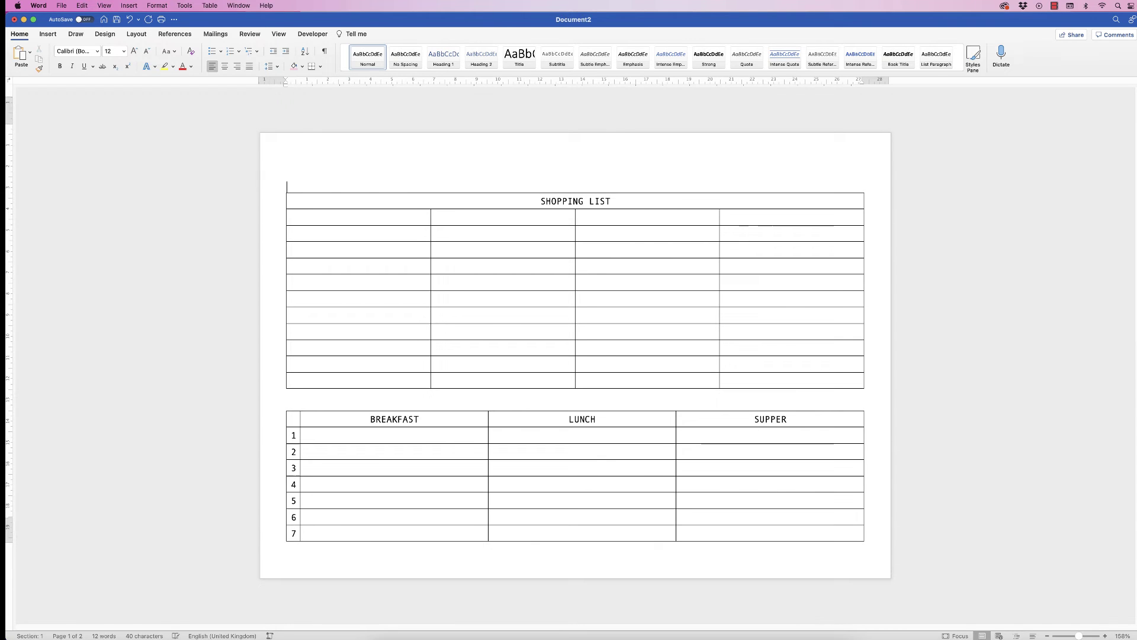
{"action": "scroll", "coordinate": [287, 186], "scroll_direction": "up", "scroll_amount": 1}
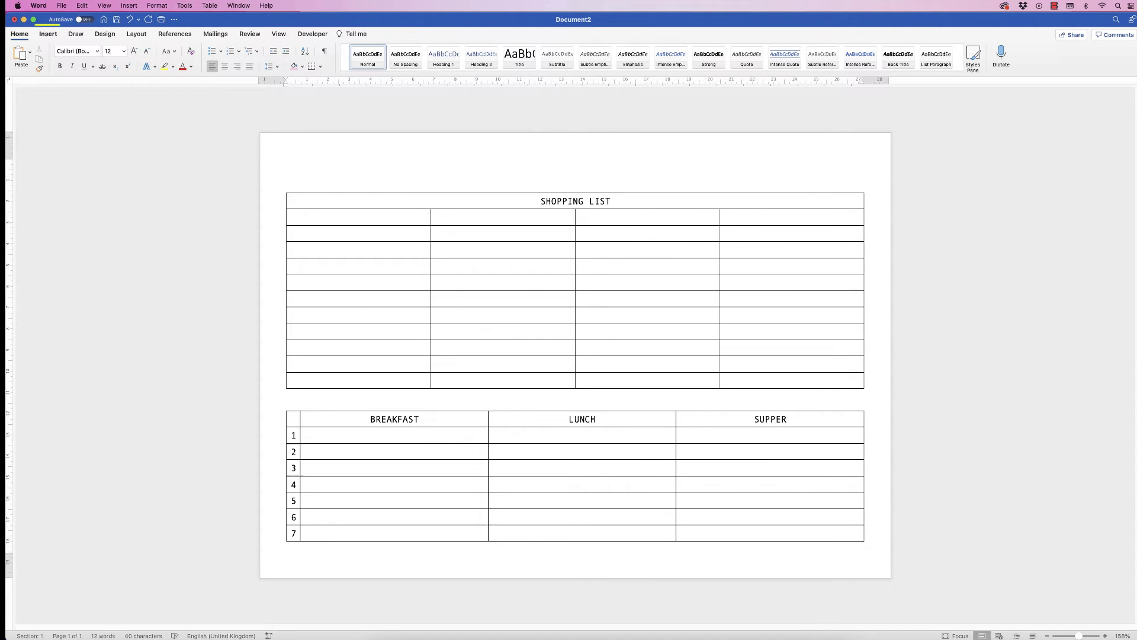
Step: Draw a text box above the Shopping List table and paste the script title into it
{"action": "left_click", "coordinate": [48, 34]}
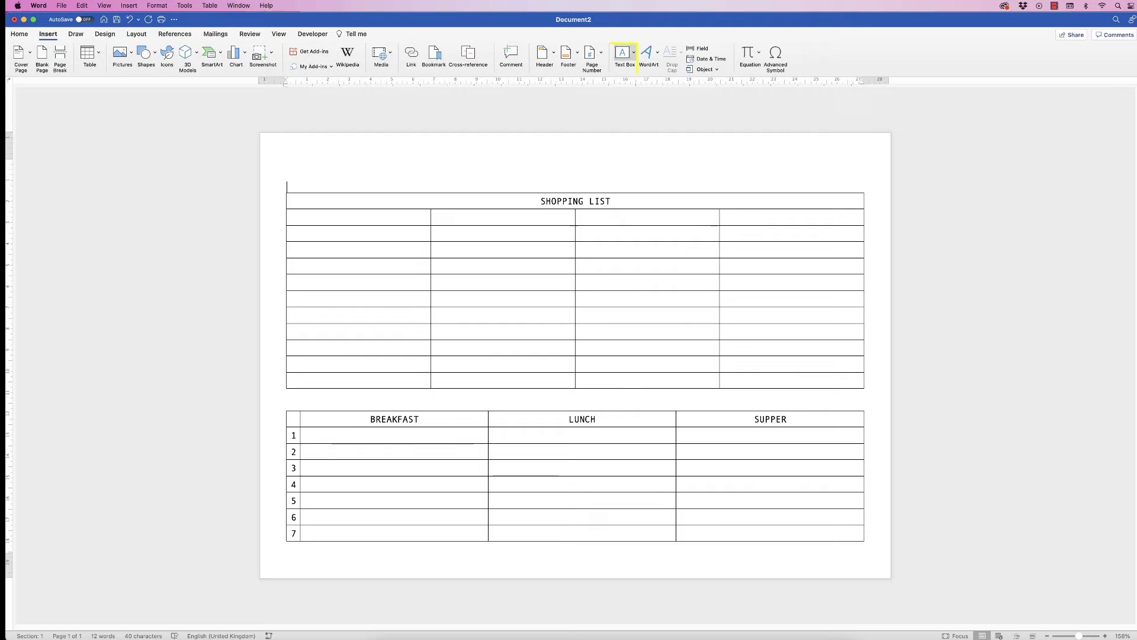
{"action": "left_click", "coordinate": [623, 56]}
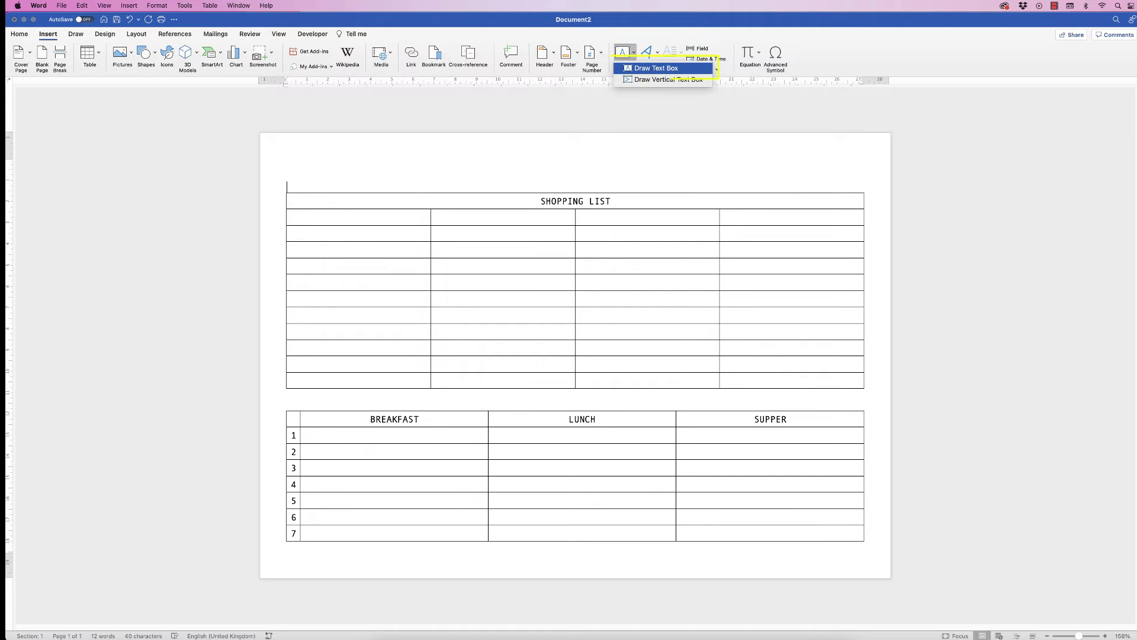
{"action": "left_click", "coordinate": [656, 68]}
{"action": "left_click_drag", "start_coordinate": [448, 145], "coordinate": [728, 180]}
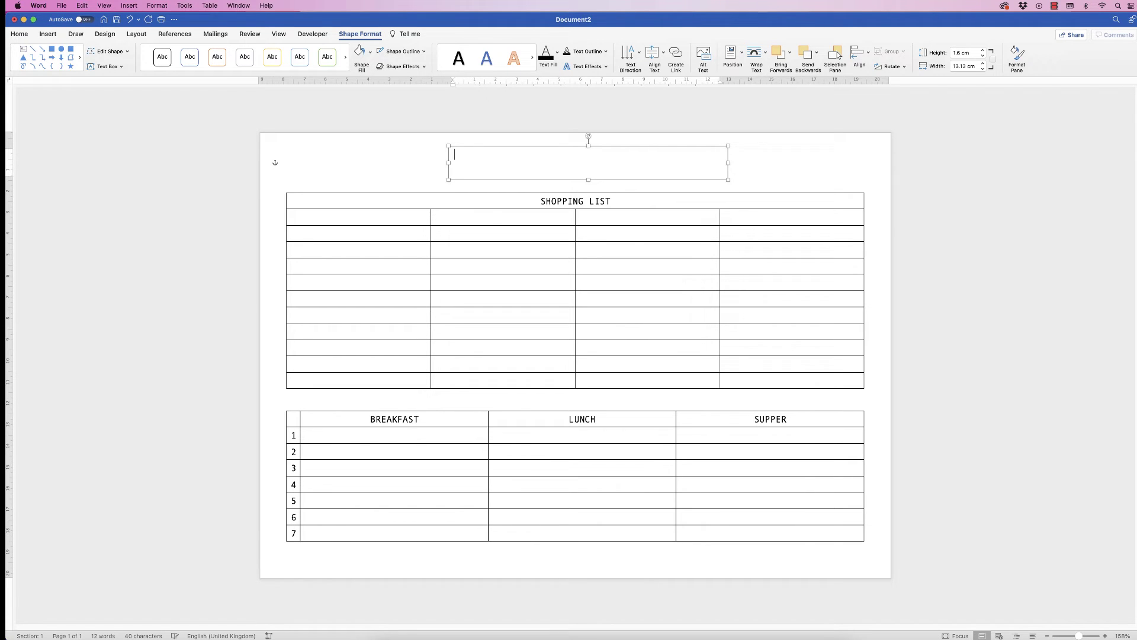
{"action": "key", "text": "super+v"}
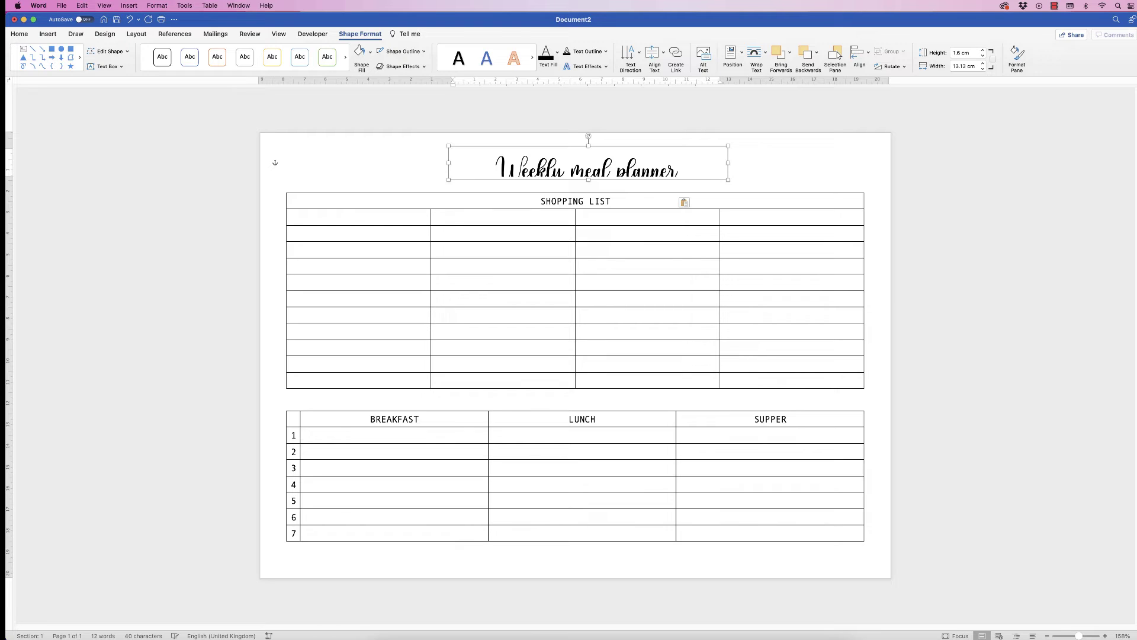
Step: Make the title text box taller and nudge it into place above the table
{"action": "left_click_drag", "start_coordinate": [588, 178], "coordinate": [588, 193]}
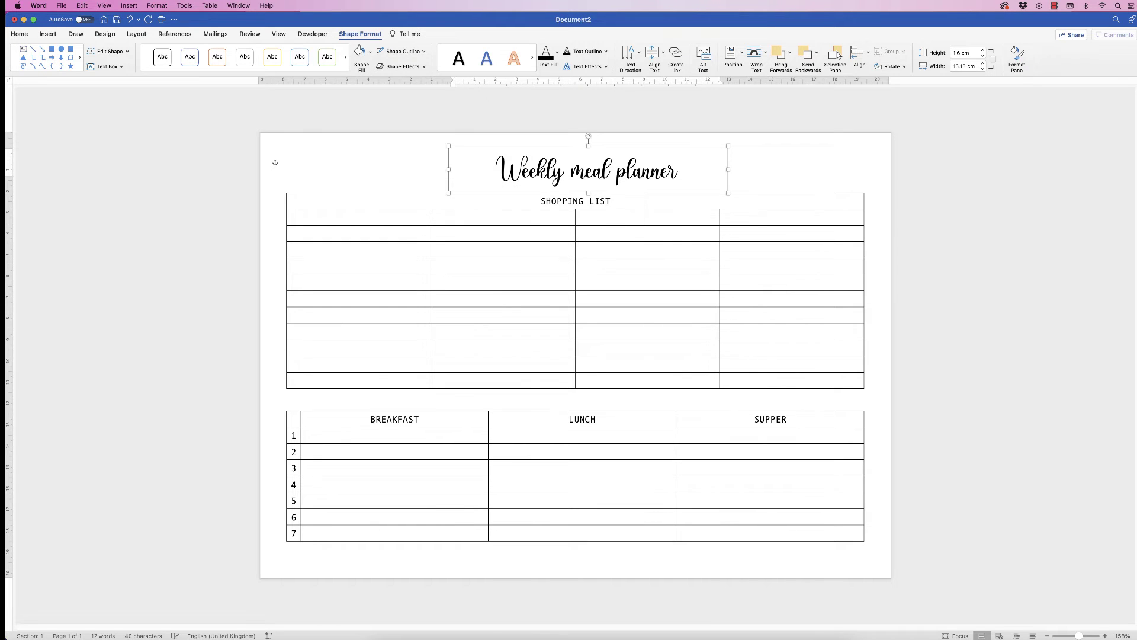
{"action": "left_click", "coordinate": [588, 178]}
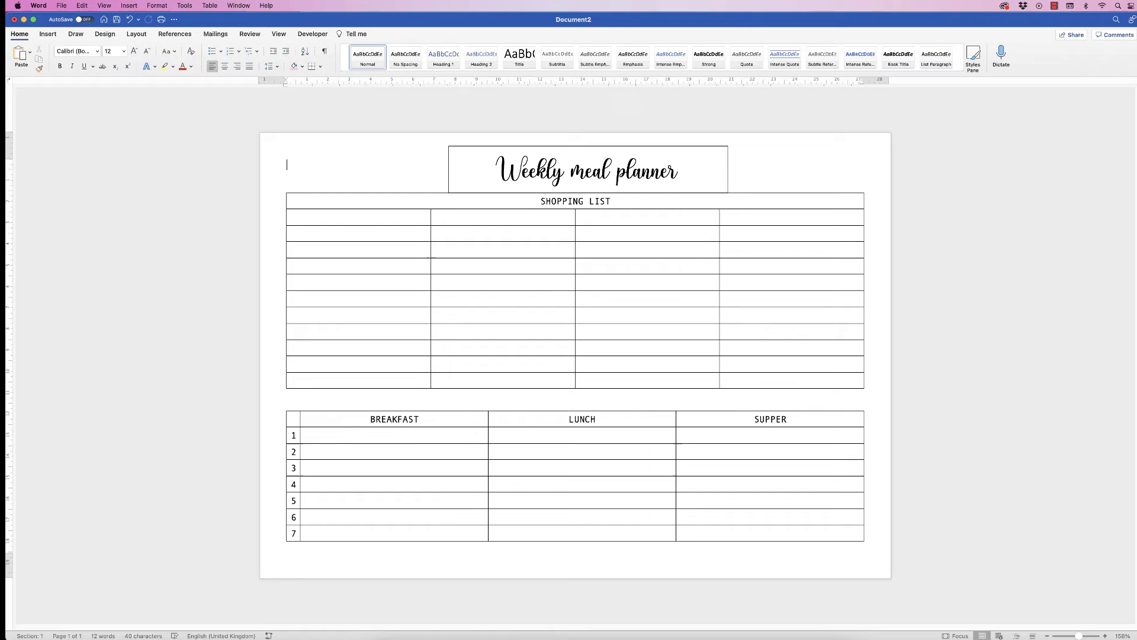
{"action": "left_click_drag", "start_coordinate": [588, 161], "coordinate": [588, 182]}
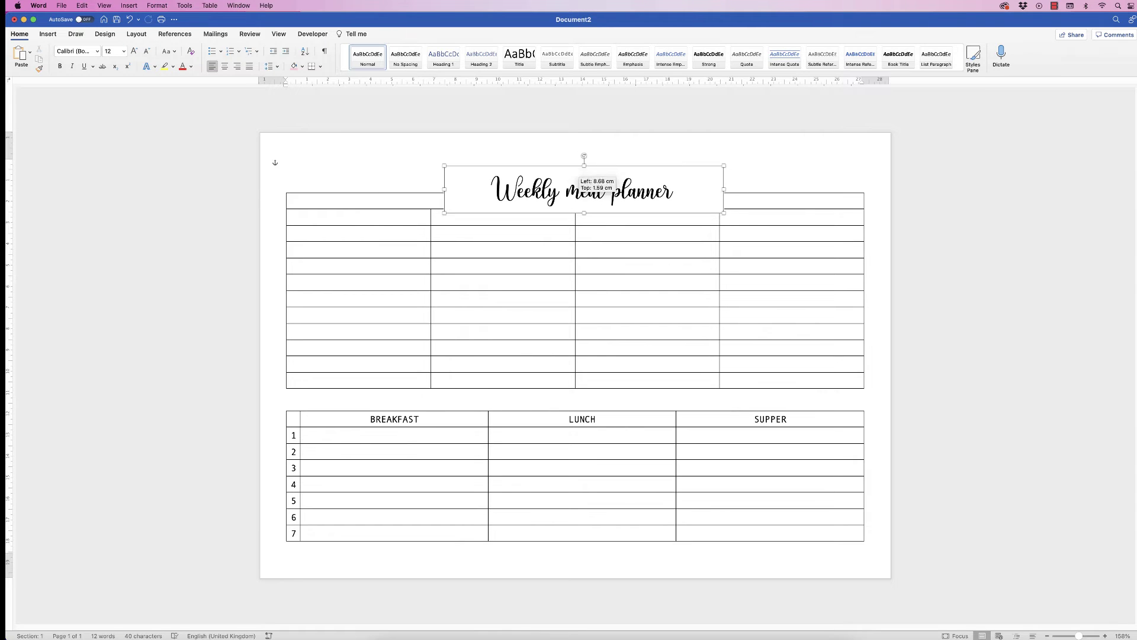
{"action": "key", "text": "Escape"}
{"action": "key", "text": "super+z"}
{"action": "key", "text": "super+z"}
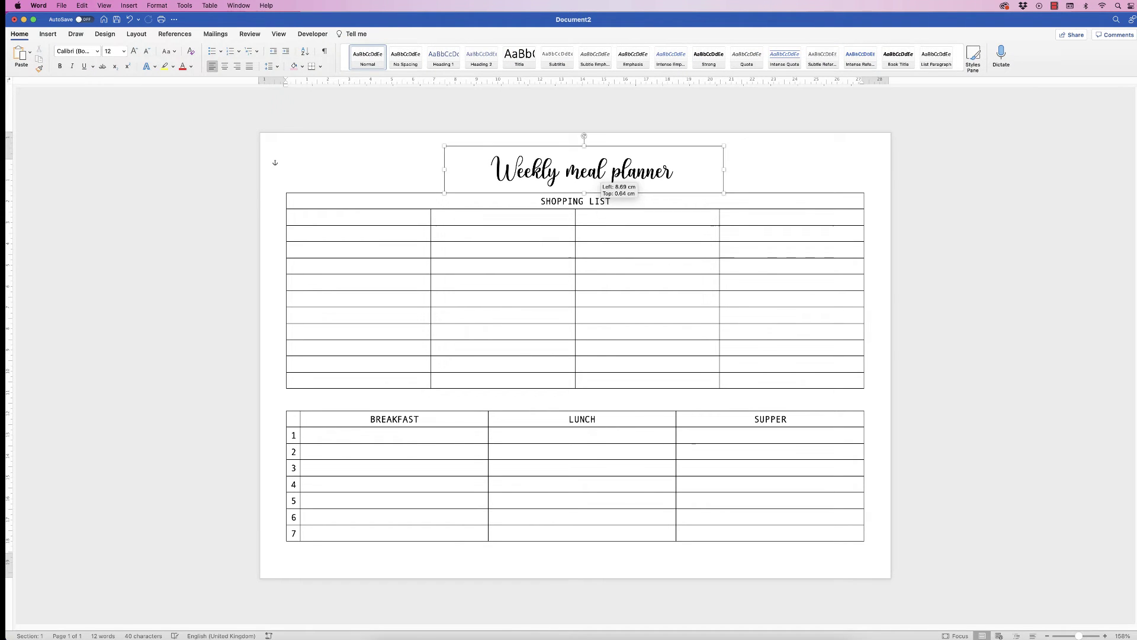
{"action": "left_click_drag", "start_coordinate": [588, 169], "coordinate": [586, 165]}
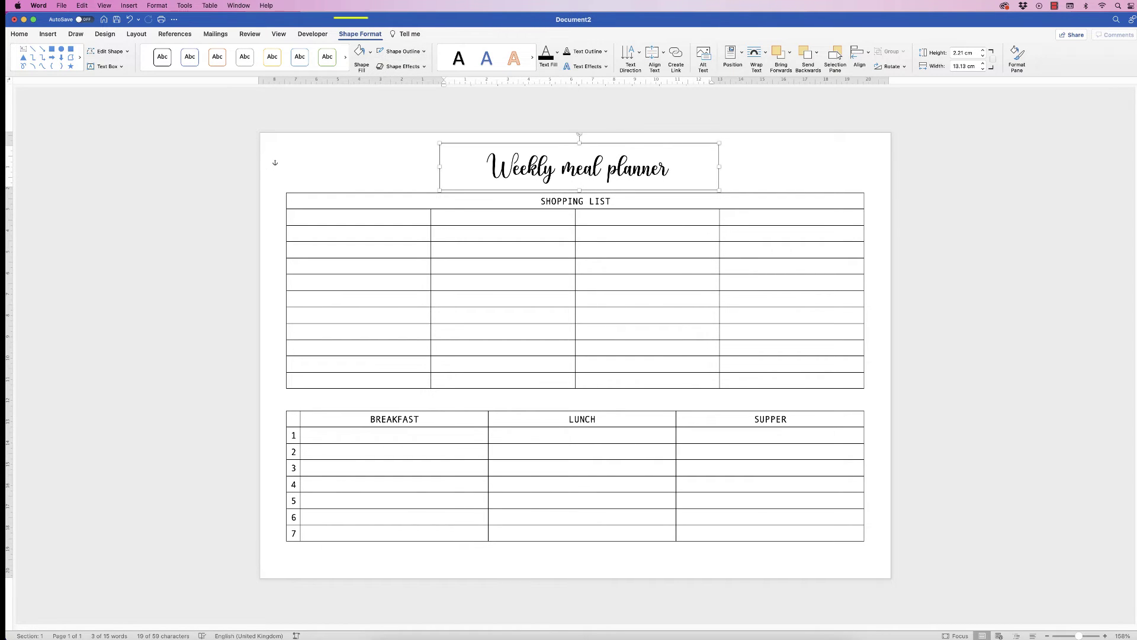
Step: Give the title text box no outline and no fill, and nudge it slightly right
{"action": "left_click", "coordinate": [424, 51]}
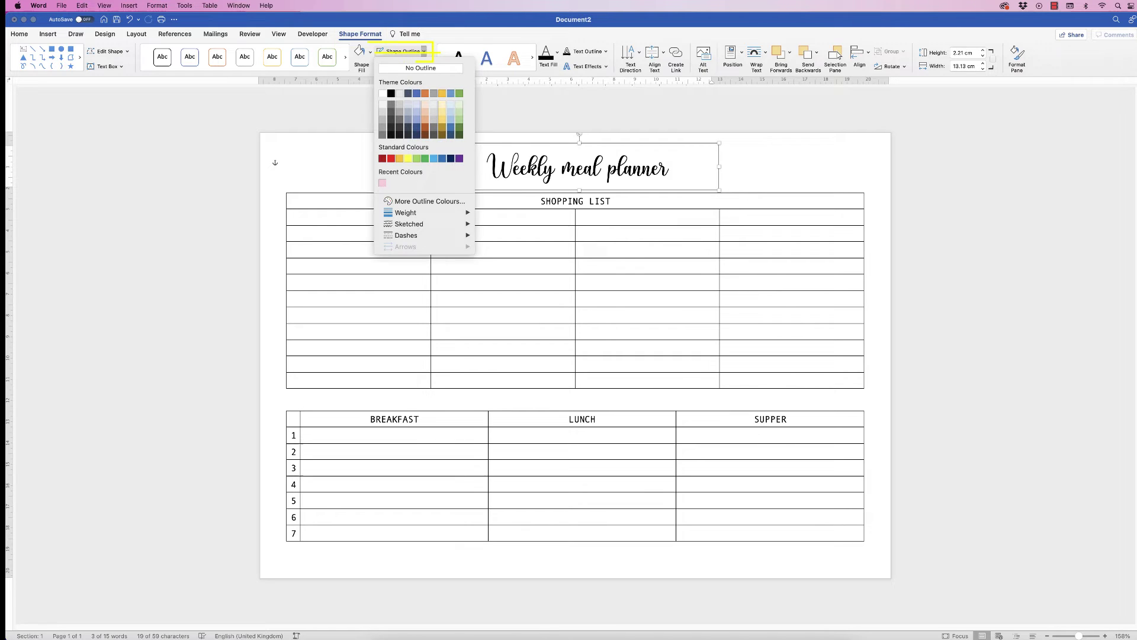
{"action": "left_click", "coordinate": [421, 68]}
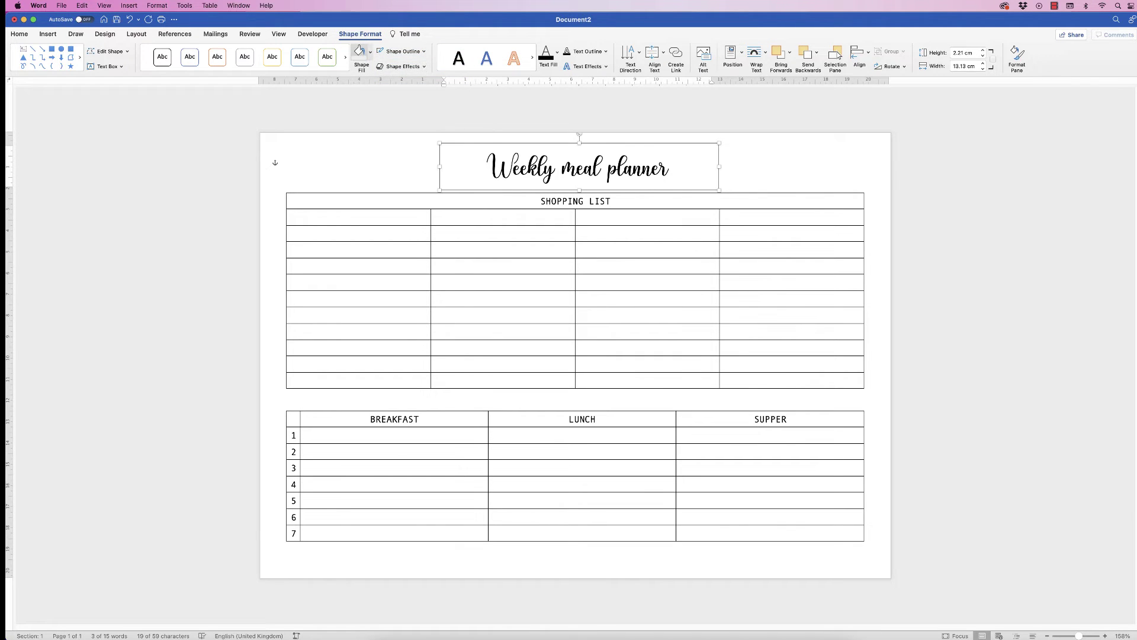
{"action": "left_click", "coordinate": [370, 51]}
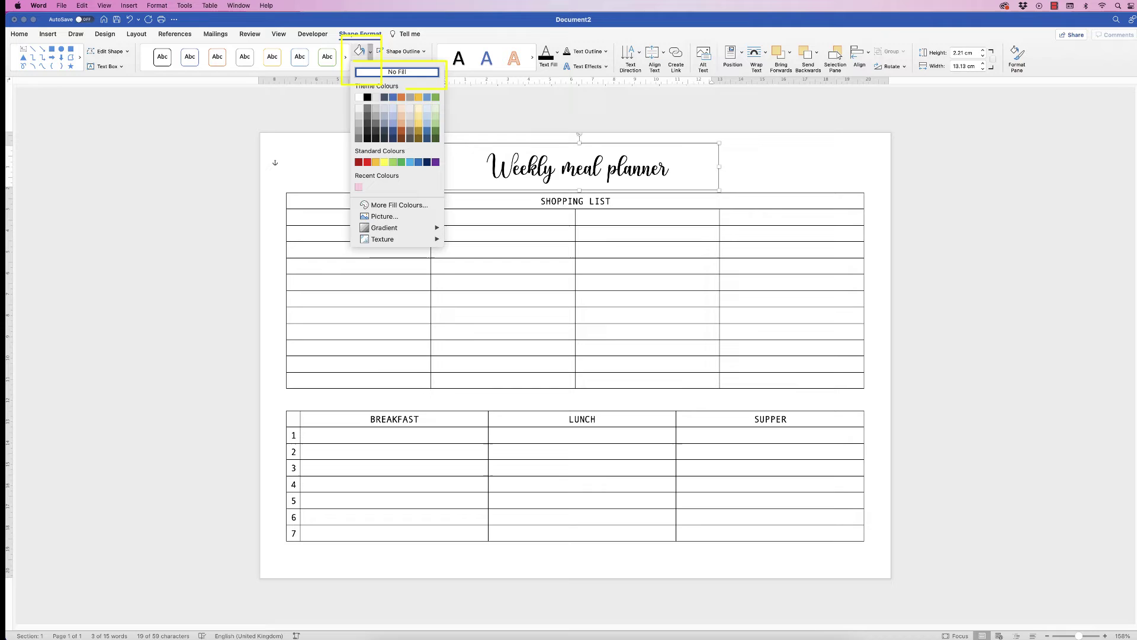
{"action": "key", "text": "Return"}
{"action": "left_click_drag", "start_coordinate": [592, 177], "coordinate": [601, 177]}
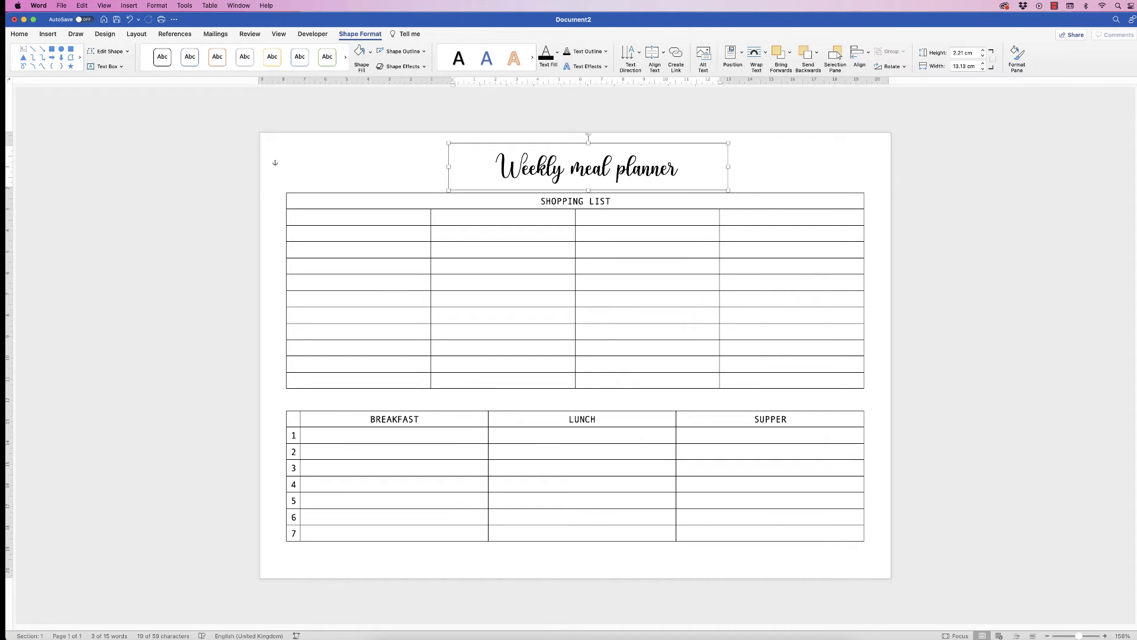
{"action": "left_click", "coordinate": [20, 34]}
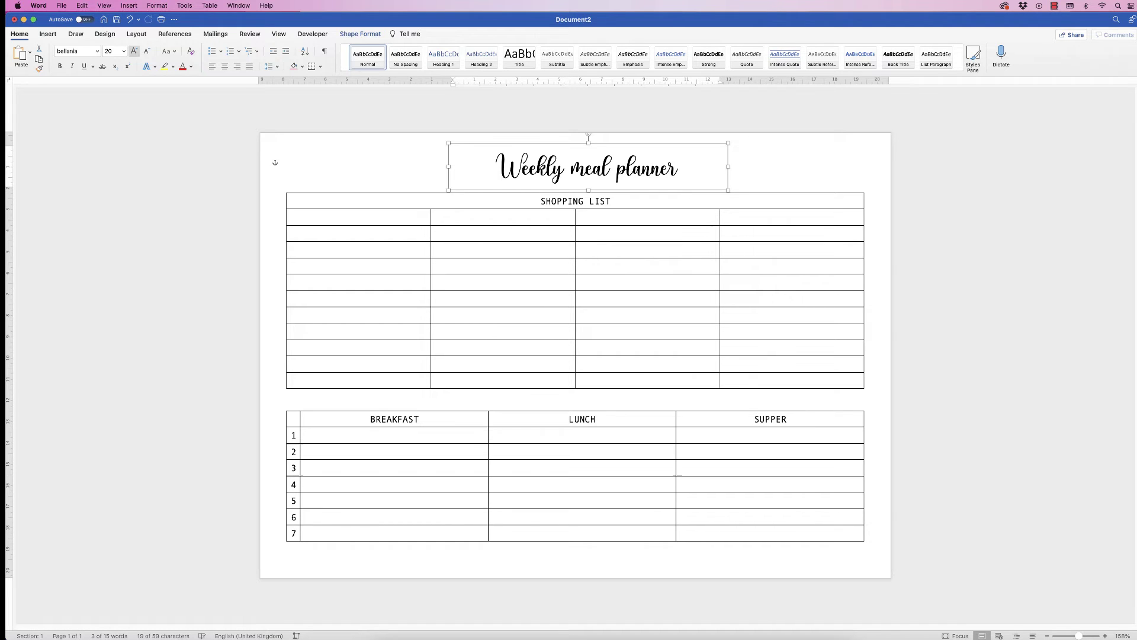
Step: Set the title to 22 pt and reposition its box just above the Shopping List table
{"action": "left_click", "coordinate": [134, 51]}
{"action": "left_click", "coordinate": [133, 51]}
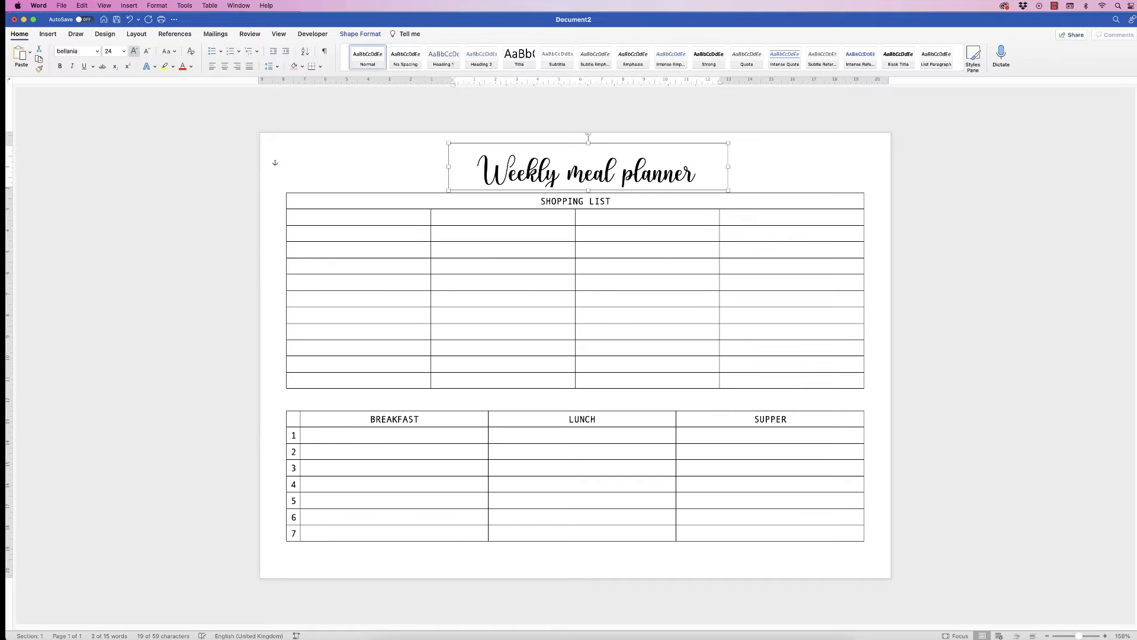
{"action": "left_click", "coordinate": [146, 50]}
{"action": "left_click_drag", "start_coordinate": [644, 179], "coordinate": [635, 176]}
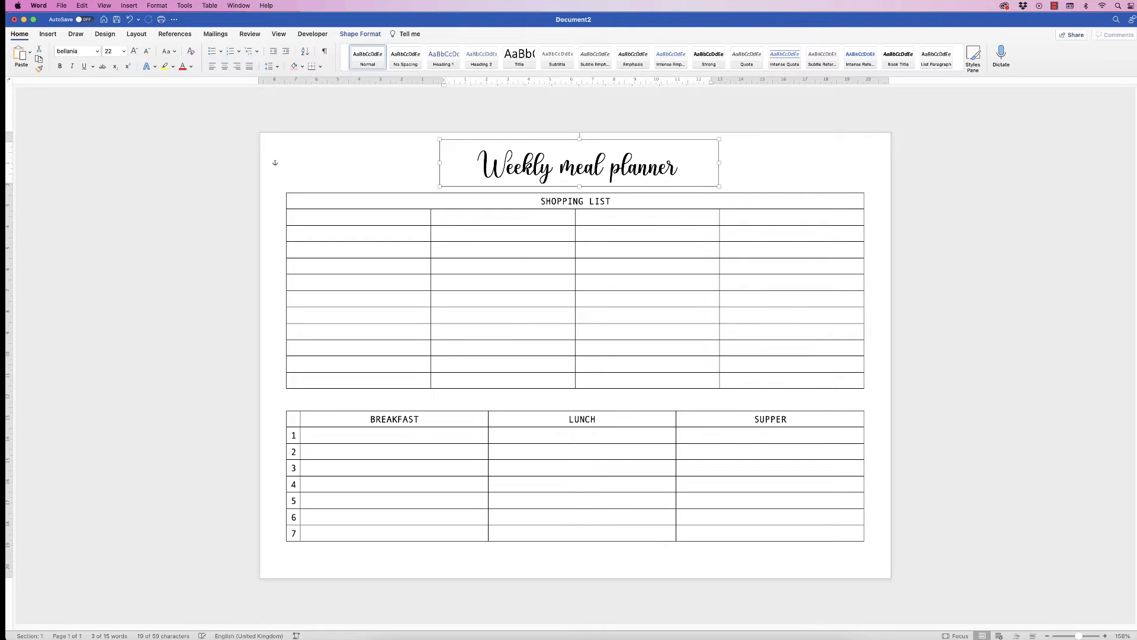
{"action": "left_click_drag", "start_coordinate": [622, 176], "coordinate": [620, 188]}
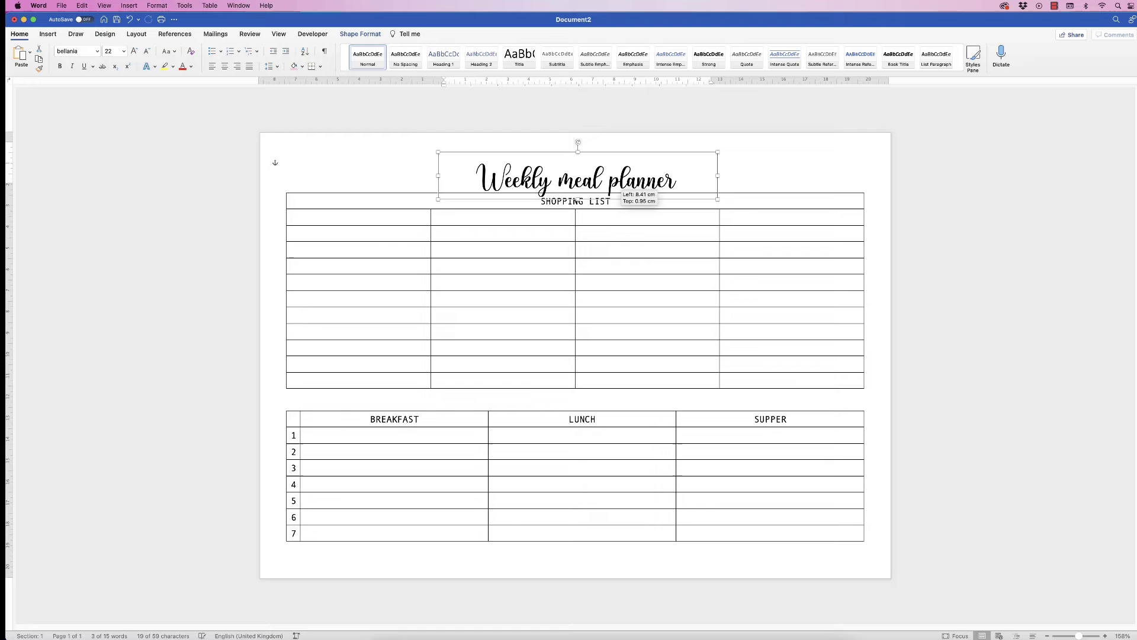
{"action": "mouse_move", "coordinate": [620, 189]}
{"action": "left_mouse_down"}
{"action": "mouse_move", "coordinate": [623, 158]}
{"action": "mouse_move", "coordinate": [621, 175]}
{"action": "left_mouse_up"}
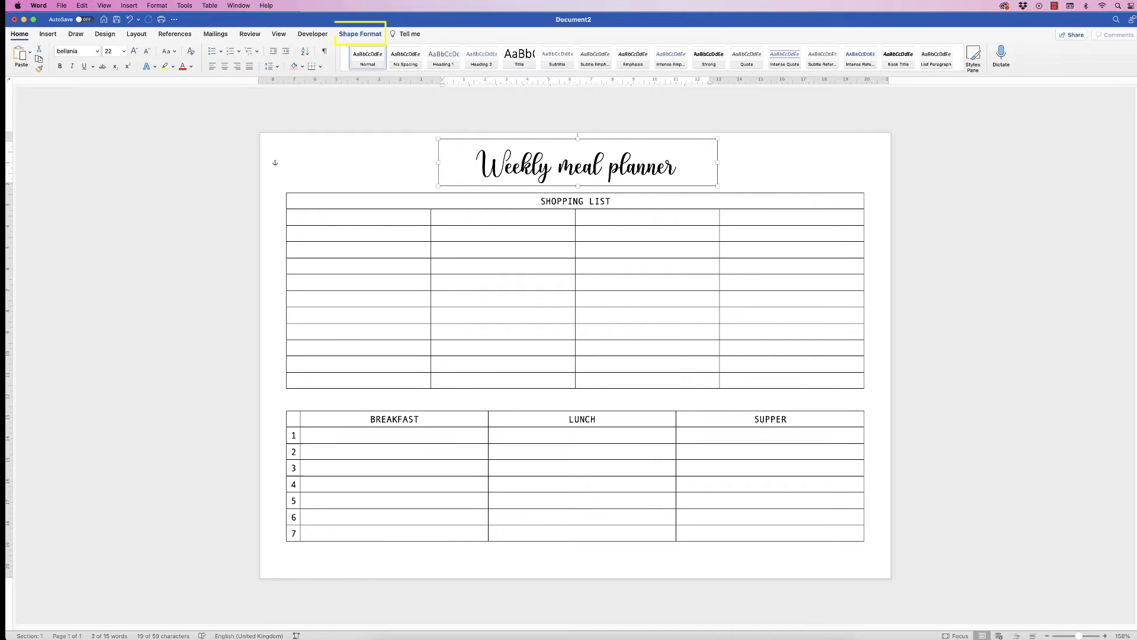
Step: Align the title text box to the horizontal centre of the page
{"action": "left_click", "coordinate": [360, 33]}
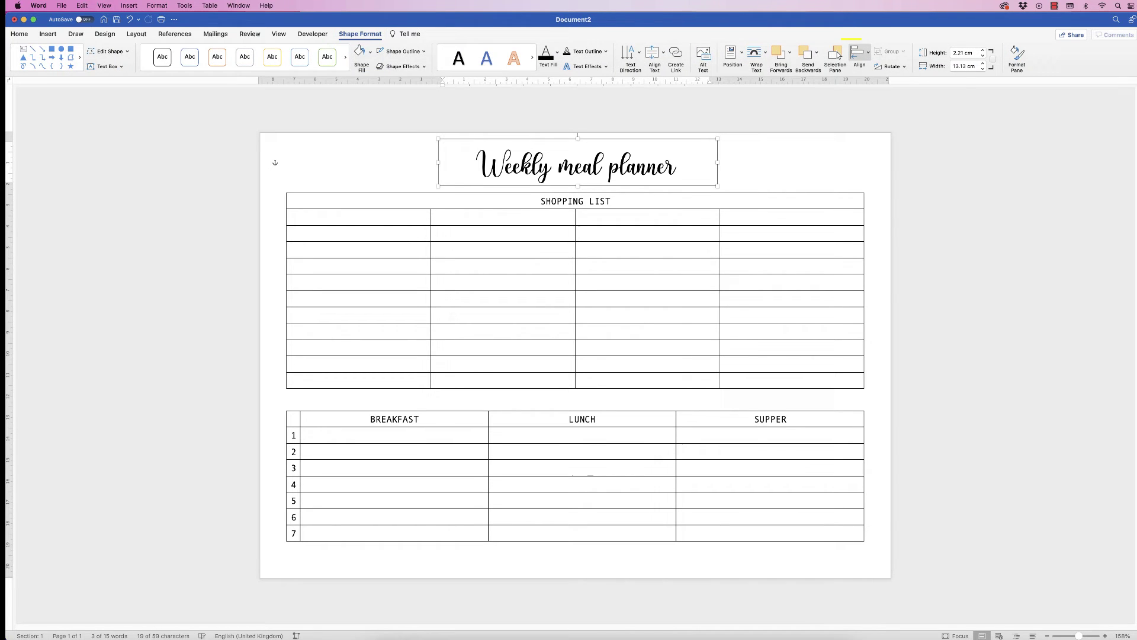
{"action": "left_click", "coordinate": [860, 55]}
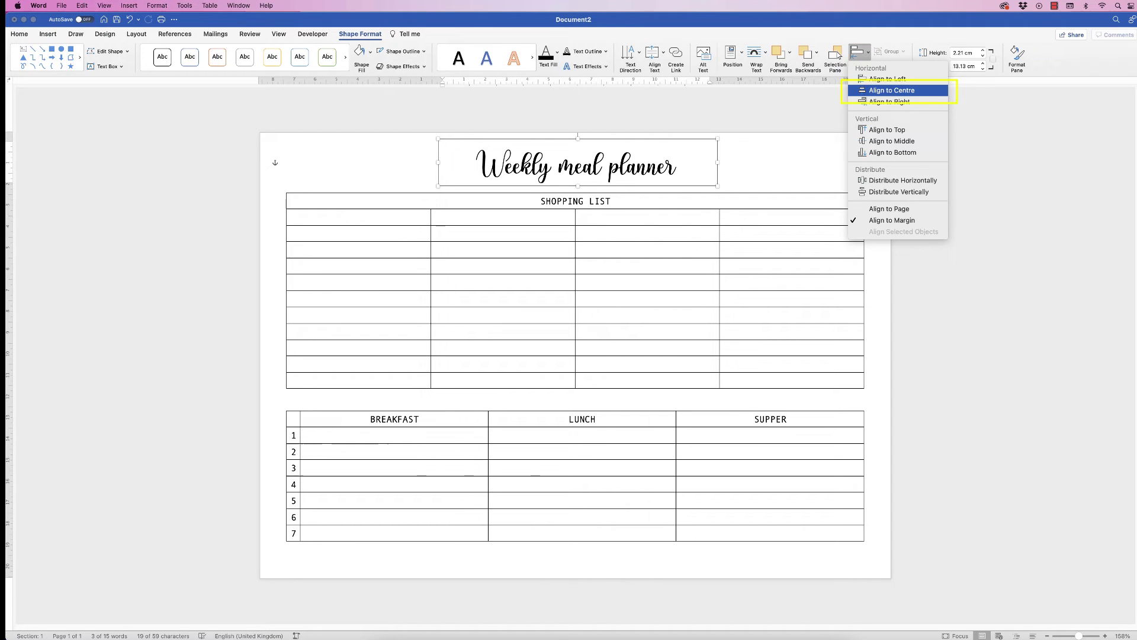
{"action": "left_click", "coordinate": [891, 90]}
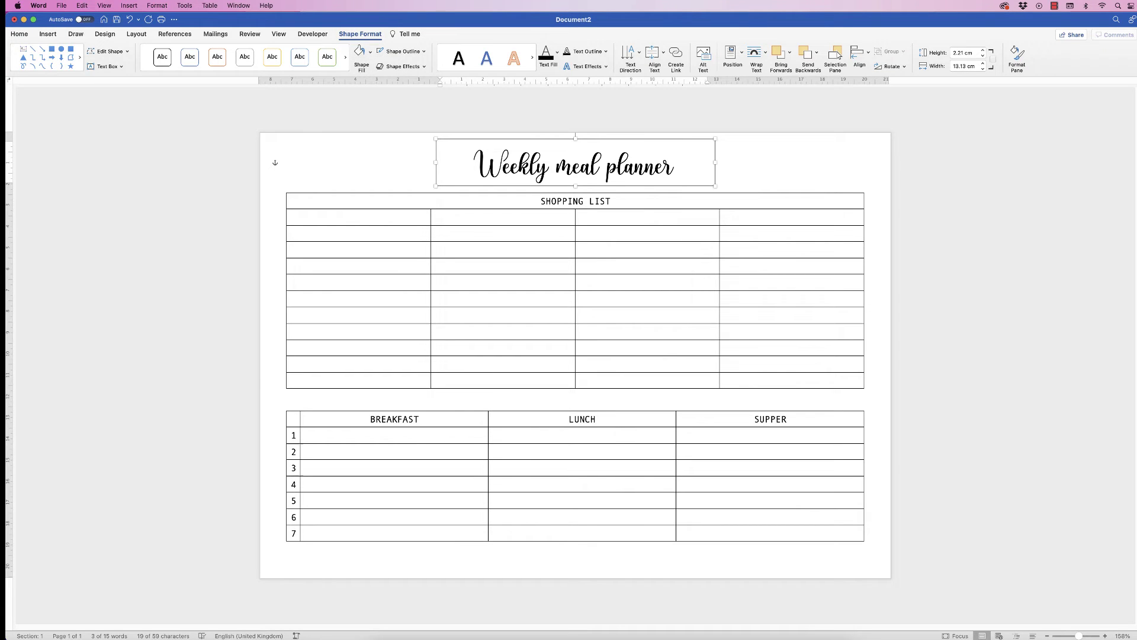
{"action": "left_click", "coordinate": [613, 201]}
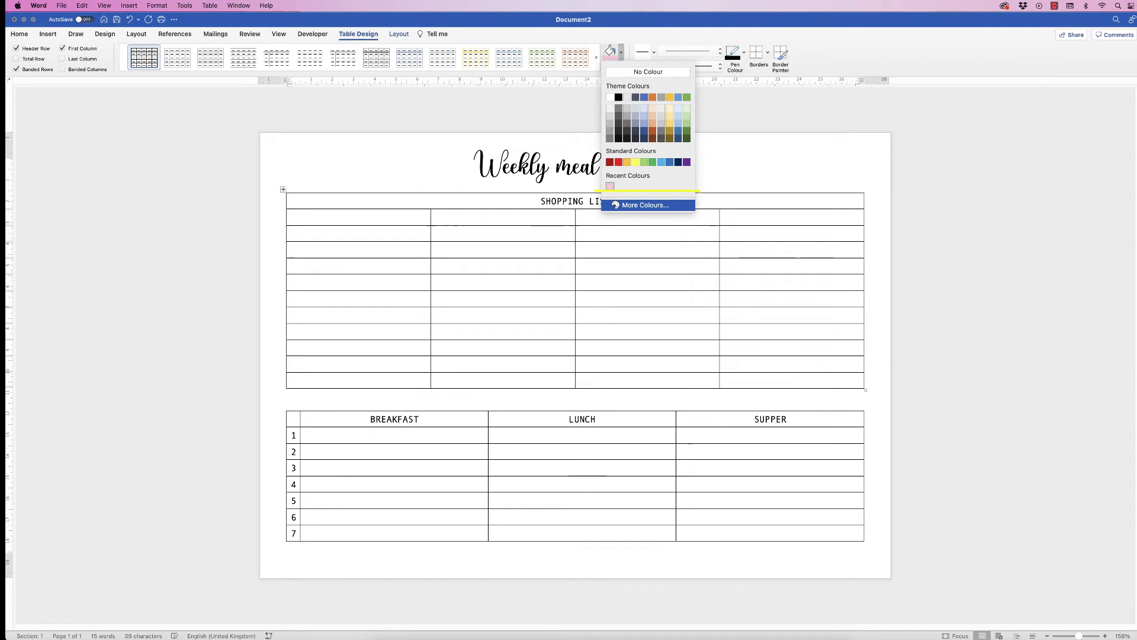
Step: Mix a custom pale pink and shade the SHOPPING LIST header row with it
{"action": "key", "text": "Return"}
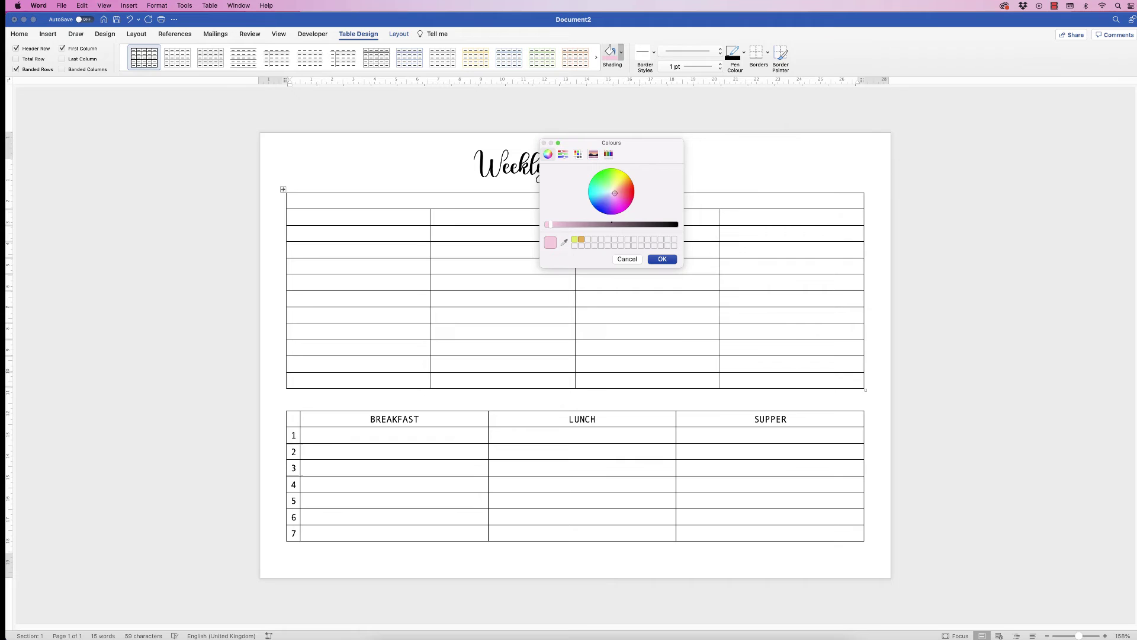
{"action": "mouse_move", "coordinate": [614, 193]}
{"action": "left_mouse_down"}
{"action": "mouse_move", "coordinate": [600, 202]}
{"action": "mouse_move", "coordinate": [601, 188]}
{"action": "left_mouse_up"}
{"action": "mouse_move", "coordinate": [549, 224]}
{"action": "left_mouse_down"}
{"action": "mouse_move", "coordinate": [605, 223]}
{"action": "mouse_move", "coordinate": [546, 224]}
{"action": "left_mouse_up"}
{"action": "key", "text": "Return"}
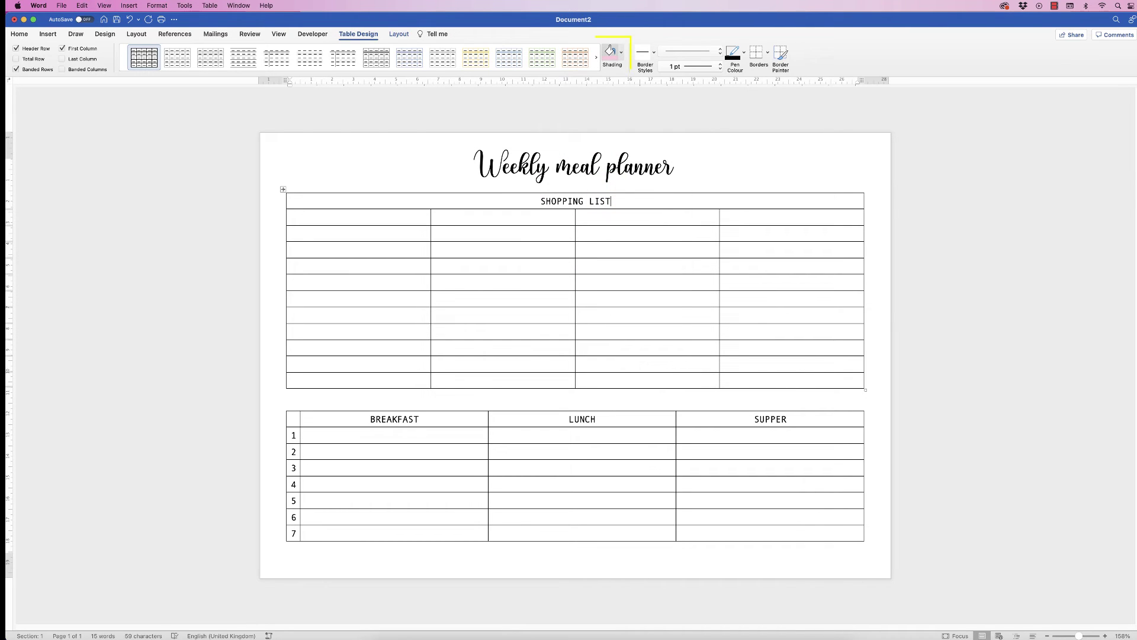
{"action": "left_click", "coordinate": [612, 53]}
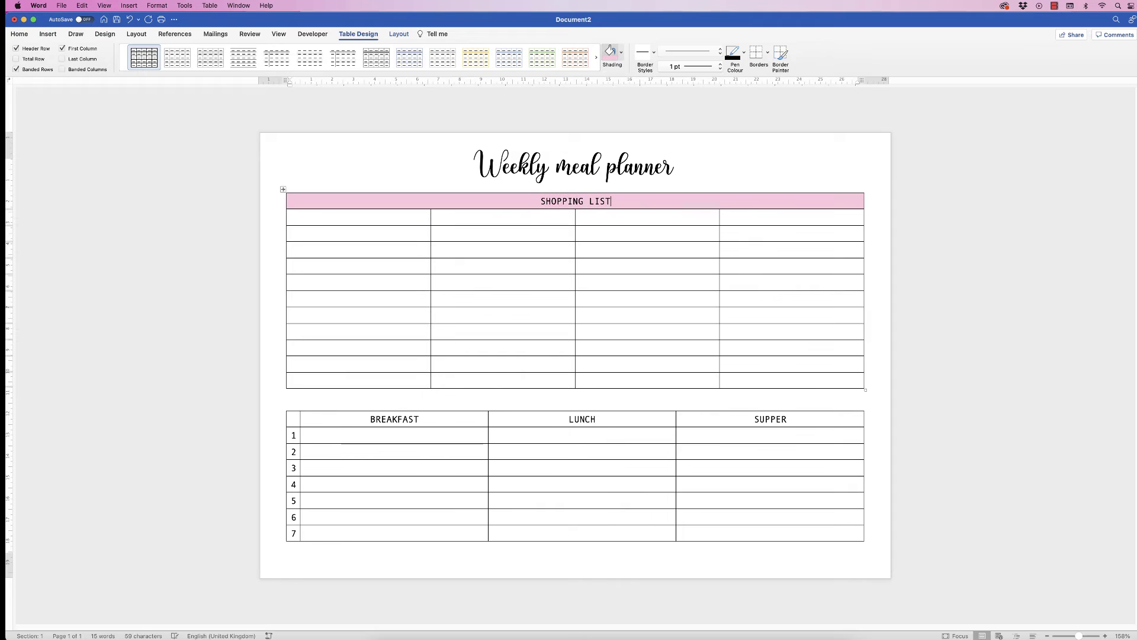
Step: Apply the same pink shading to the meal table's header row
{"action": "left_click_drag", "start_coordinate": [773, 419], "coordinate": [330, 419]}
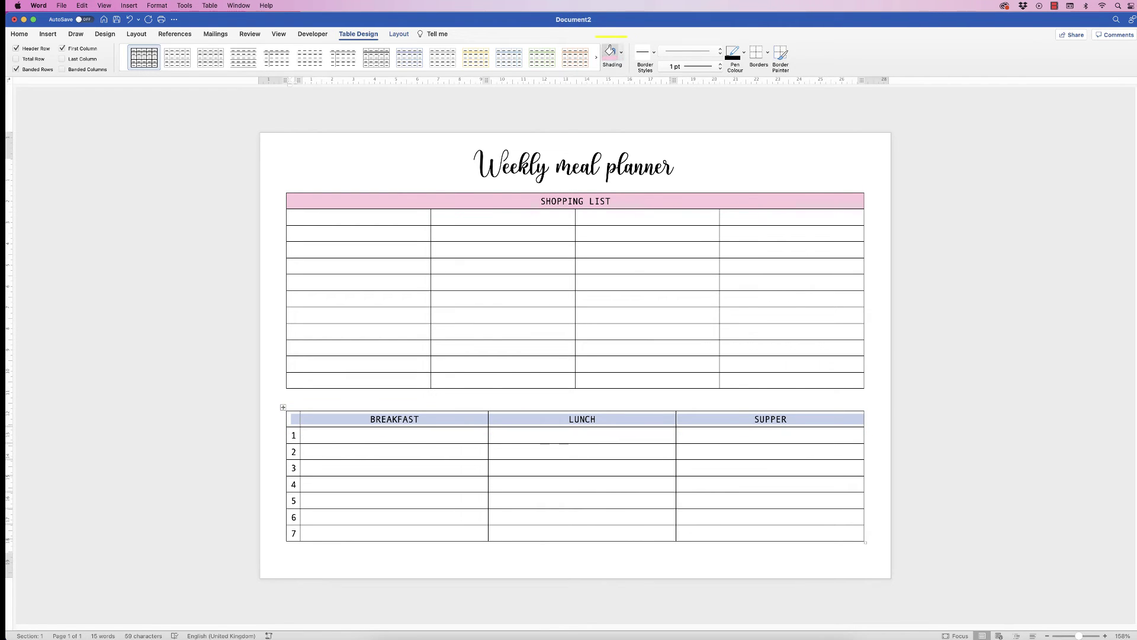
{"action": "left_click", "coordinate": [611, 54]}
{"action": "left_click", "coordinate": [492, 434]}
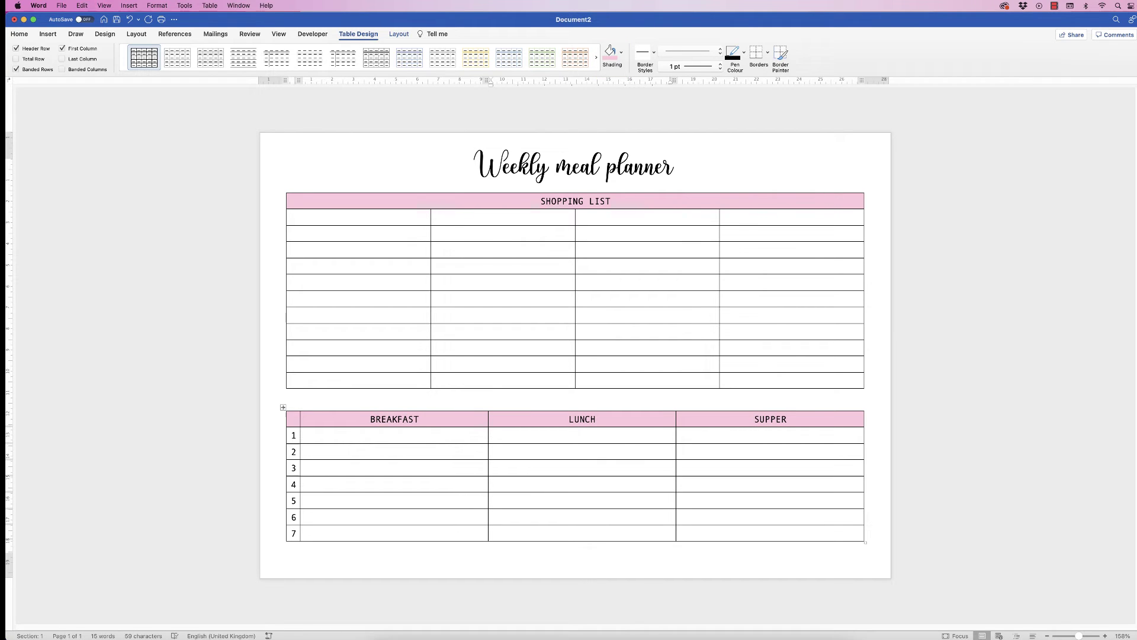
{"action": "left_click", "coordinate": [287, 403]}
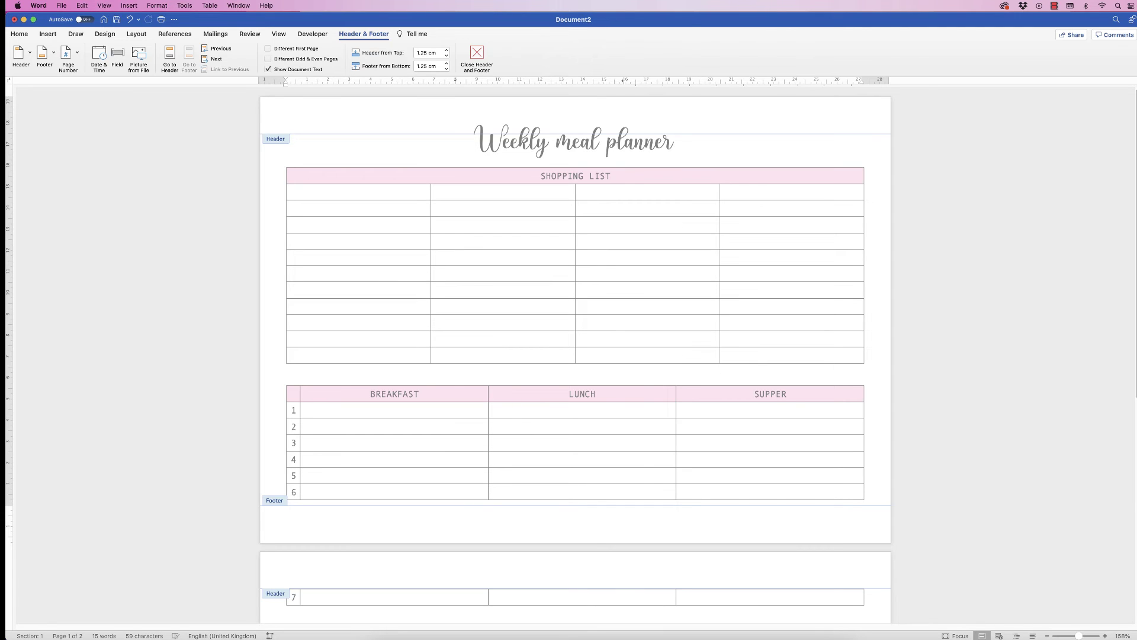
{"action": "type", "text": "sdjhfsjdhfdj"}
Step: Delete the test text and extra line from the footer, leaving it empty
{"action": "key", "text": "BackSpace"}
{"action": "key", "text": "BackSpace"}
{"action": "key", "text": "BackSpace"}
{"action": "key", "text": "BackSpace"}
{"action": "key", "text": "BackSpace"}
{"action": "key", "text": "BackSpace"}
{"action": "key", "text": "BackSpace"}
{"action": "key", "text": "BackSpace"}
{"action": "key", "text": "BackSpace"}
{"action": "key", "text": "BackSpace"}
{"action": "key", "text": "BackSpace"}
{"action": "key", "text": "Return"}
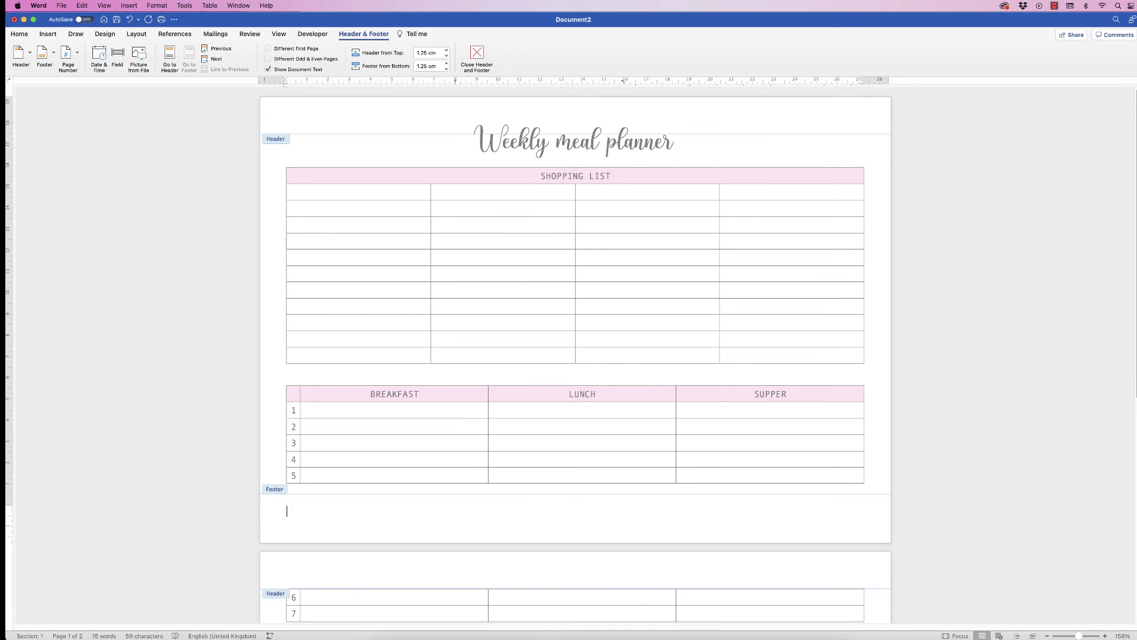
{"action": "type", "text": "dkj"}
{"action": "type", "text": "fskjdf"}
{"action": "key", "text": "BackSpace"}
{"action": "key", "text": "BackSpace"}
{"action": "key", "text": "BackSpace"}
{"action": "key", "text": "BackSpace"}
{"action": "key", "text": "BackSpace"}
{"action": "key", "text": "BackSpace"}
{"action": "key", "text": "BackSpace"}
{"action": "key", "text": "BackSpace"}
{"action": "key", "text": "BackSpace"}
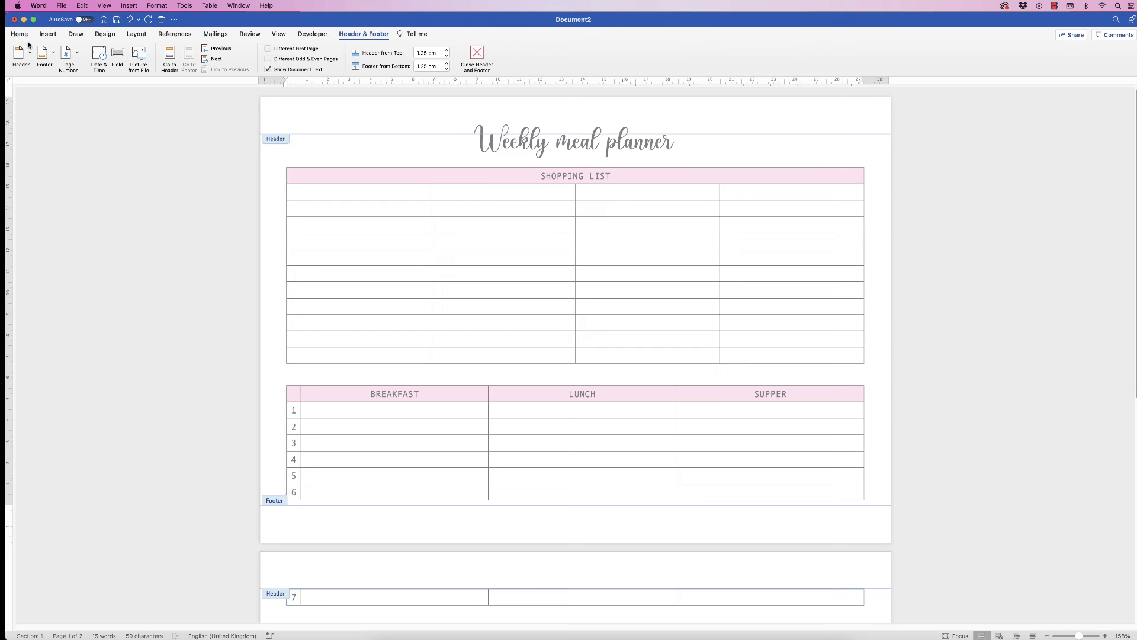
Step: Draw a text box across the footer area for the 'Week beginning' line
{"action": "left_click", "coordinate": [53, 37]}
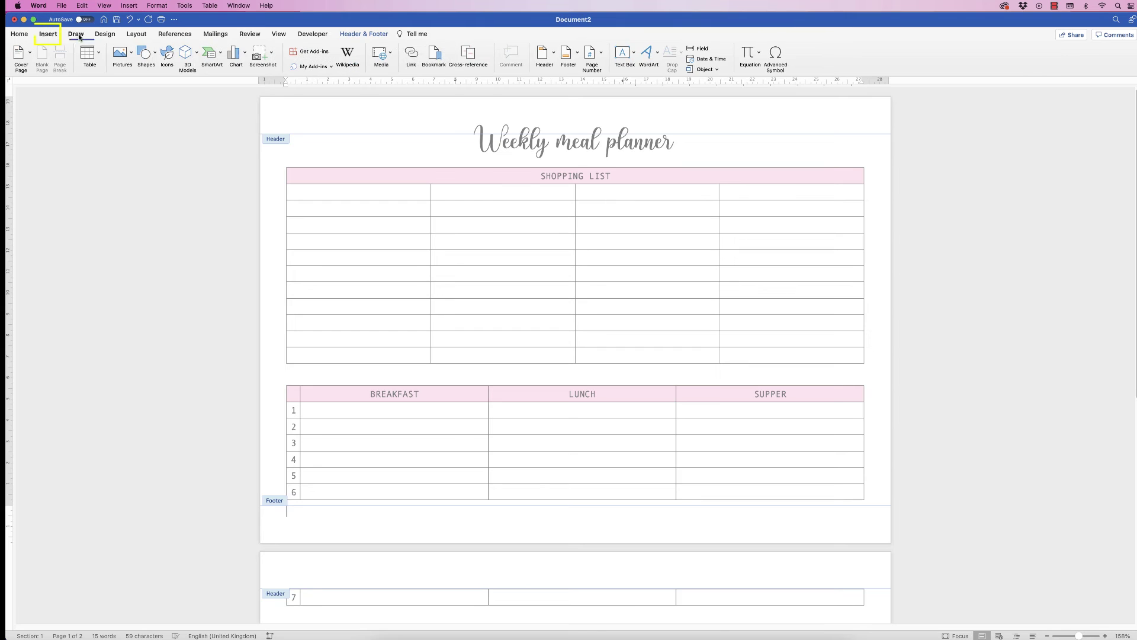
{"action": "left_click", "coordinate": [625, 53]}
{"action": "left_click", "coordinate": [639, 68]}
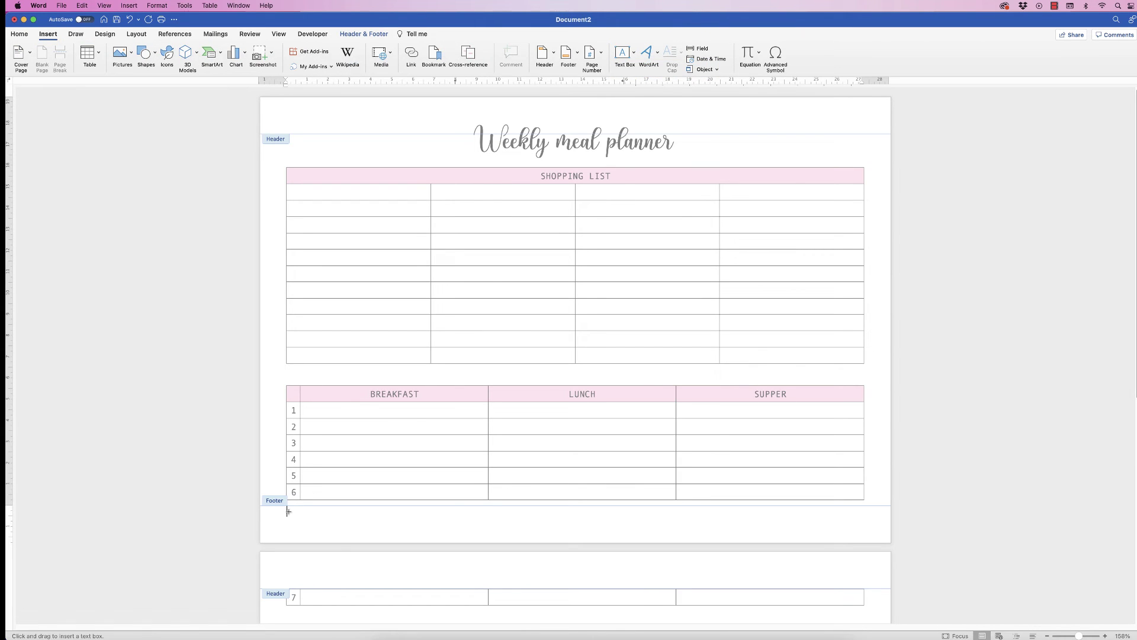
{"action": "mouse_move", "coordinate": [290, 509]}
{"action": "left_mouse_down"}
{"action": "mouse_move", "coordinate": [377, 533]}
{"action": "mouse_move", "coordinate": [499, 537]}
{"action": "left_mouse_up"}
{"action": "type", "text": "Wee"}
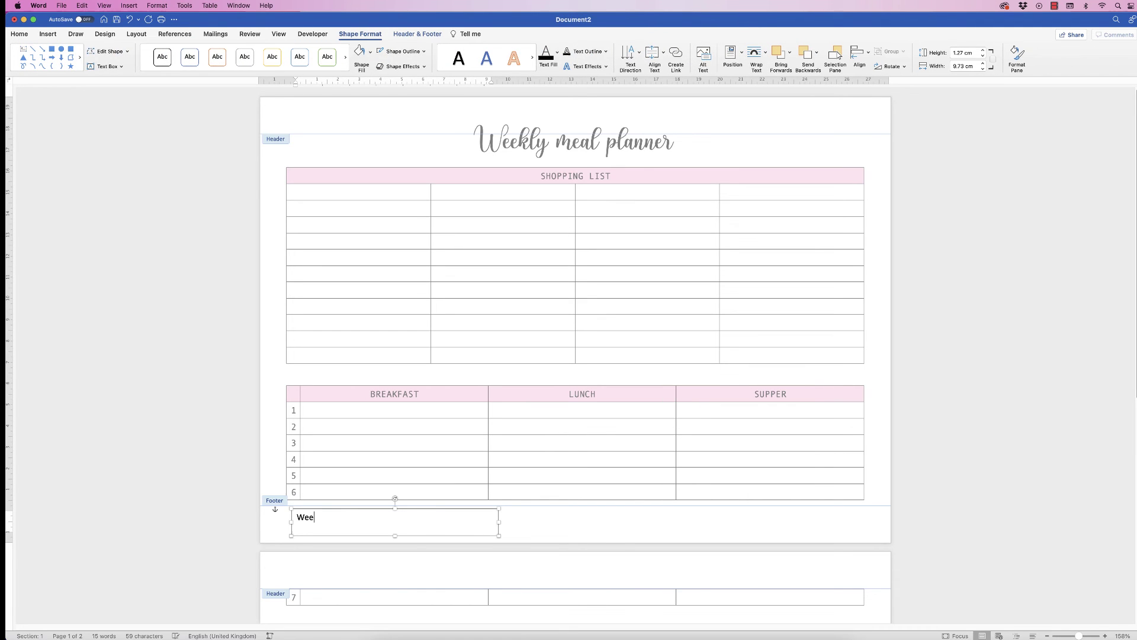
{"action": "type", "text": "k beginn"}
{"action": "type", "text": "ing"}
{"action": "type", "text": ".."}
{"action": "type", "text": "......"}
{"action": "type", "text": "..............................................."}
Step: Drag the 'Week beginning' footer box slightly down and to the left
{"action": "left_click", "coordinate": [523, 528]}
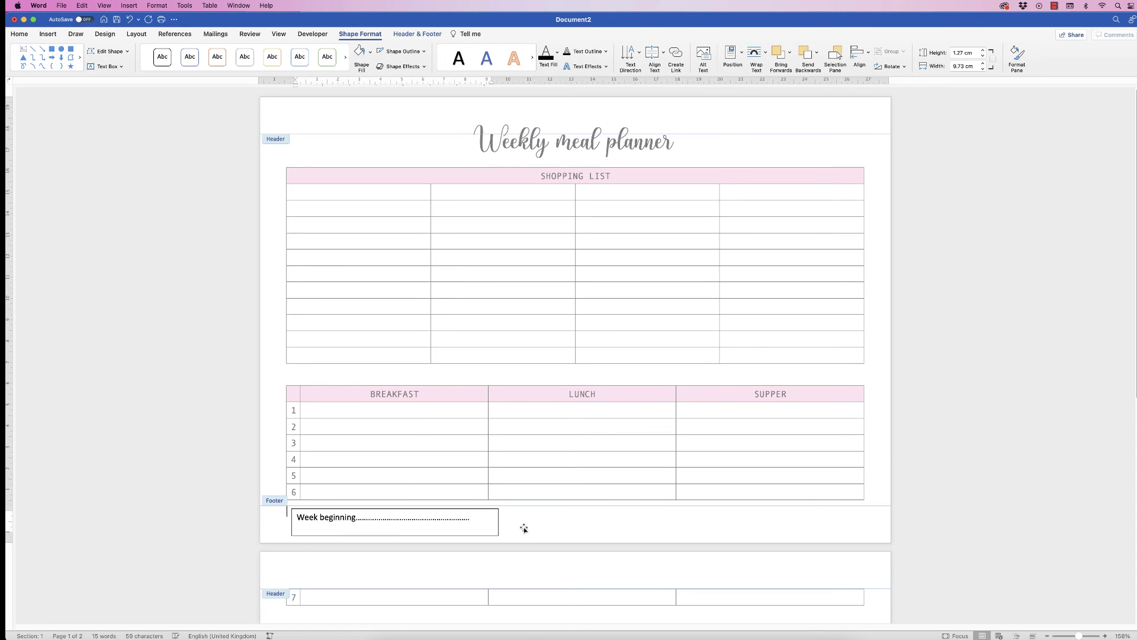
{"action": "left_click", "coordinate": [326, 522]}
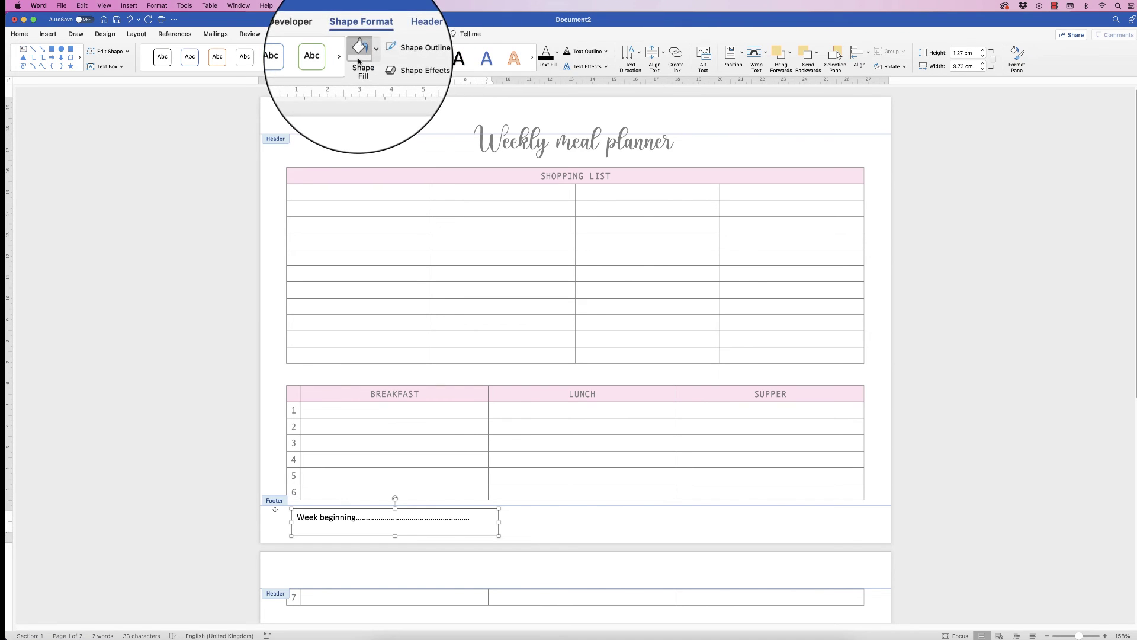
{"action": "left_click", "coordinate": [532, 528]}
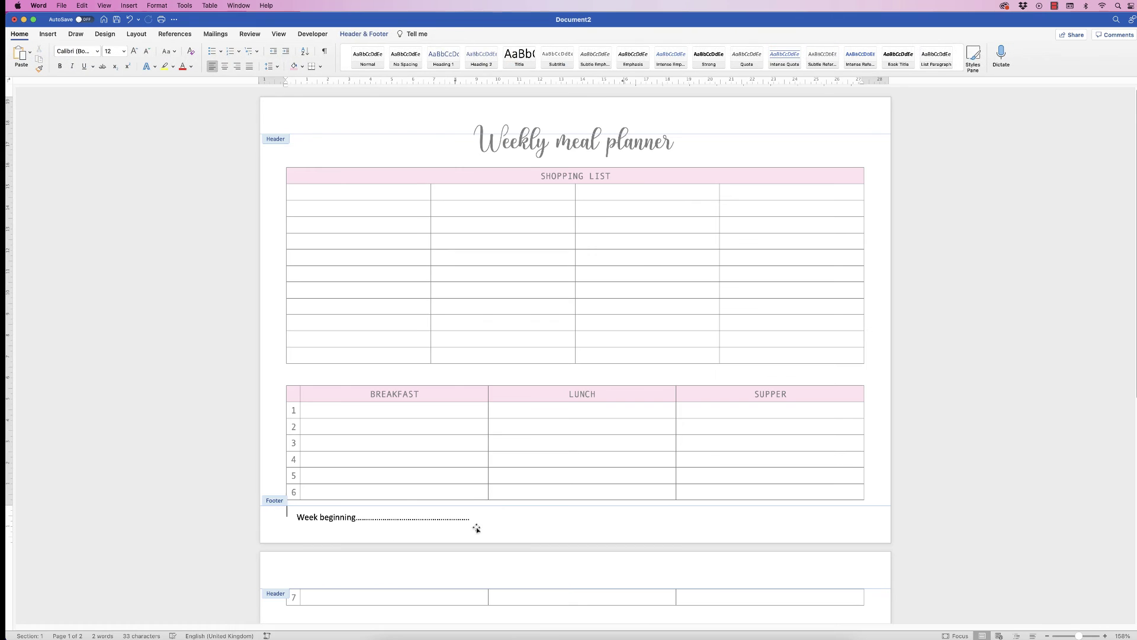
{"action": "mouse_move", "coordinate": [321, 519]}
{"action": "left_mouse_down"}
{"action": "mouse_move", "coordinate": [313, 534]}
{"action": "mouse_move", "coordinate": [312, 520]}
{"action": "left_mouse_up"}
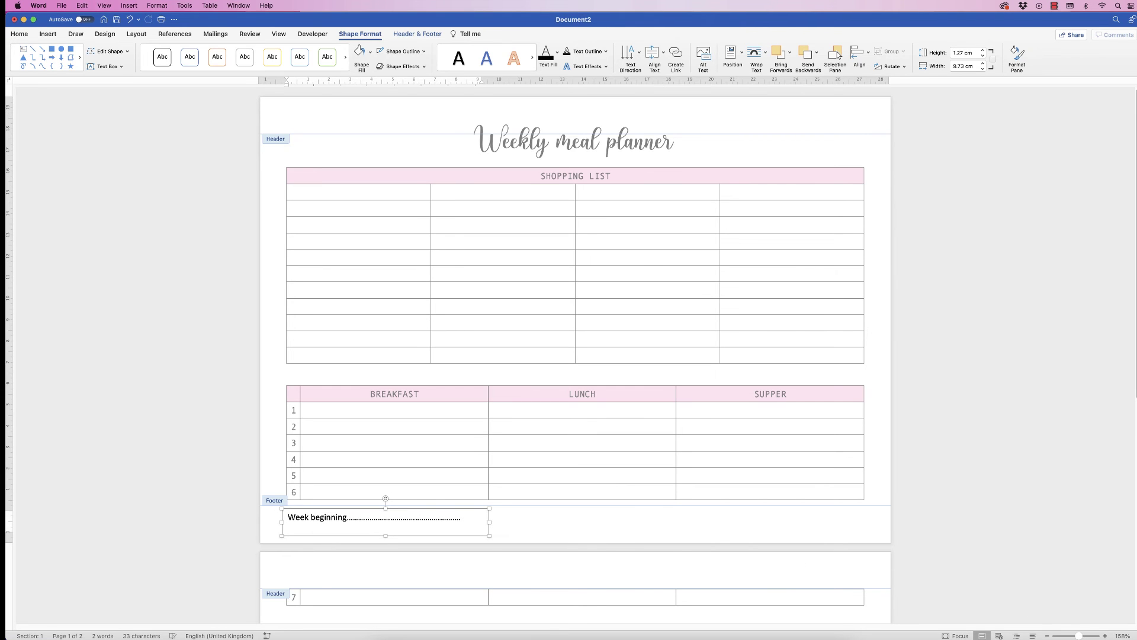
{"action": "scroll", "coordinate": [422, 580], "scroll_direction": "up", "scroll_amount": 1}
{"action": "scroll", "coordinate": [422, 580], "scroll_direction": "up", "scroll_amount": 2}
{"action": "scroll", "coordinate": [422, 580], "scroll_direction": "up", "scroll_amount": 5}
{"action": "scroll", "coordinate": [422, 580], "scroll_direction": "up", "scroll_amount": 2}
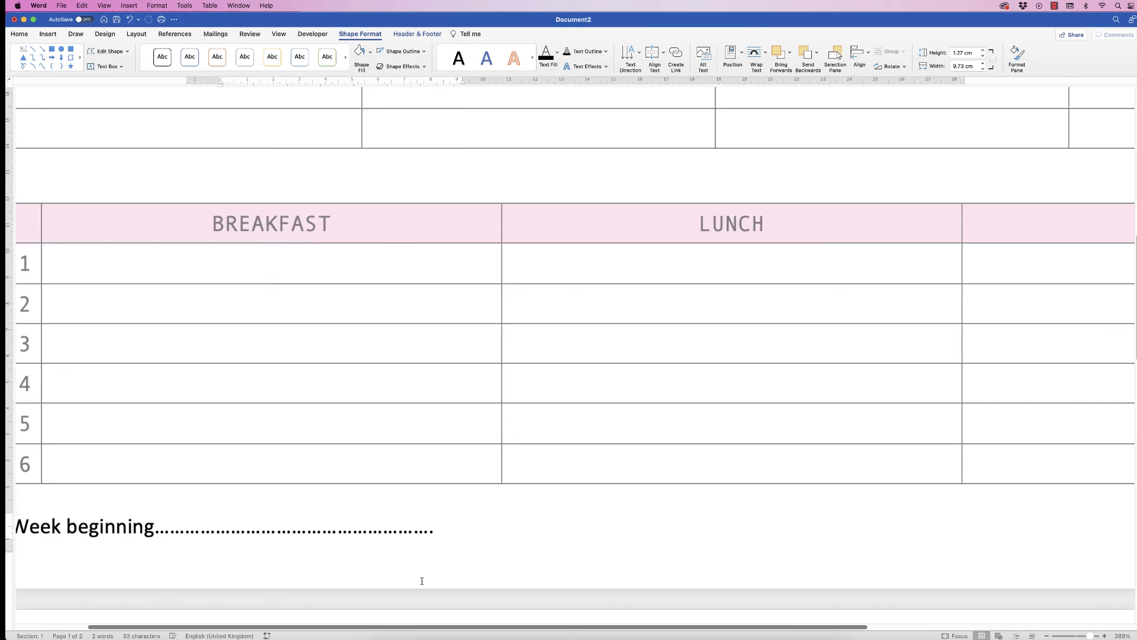
{"action": "scroll", "coordinate": [423, 580], "scroll_direction": "left", "scroll_amount": 3}
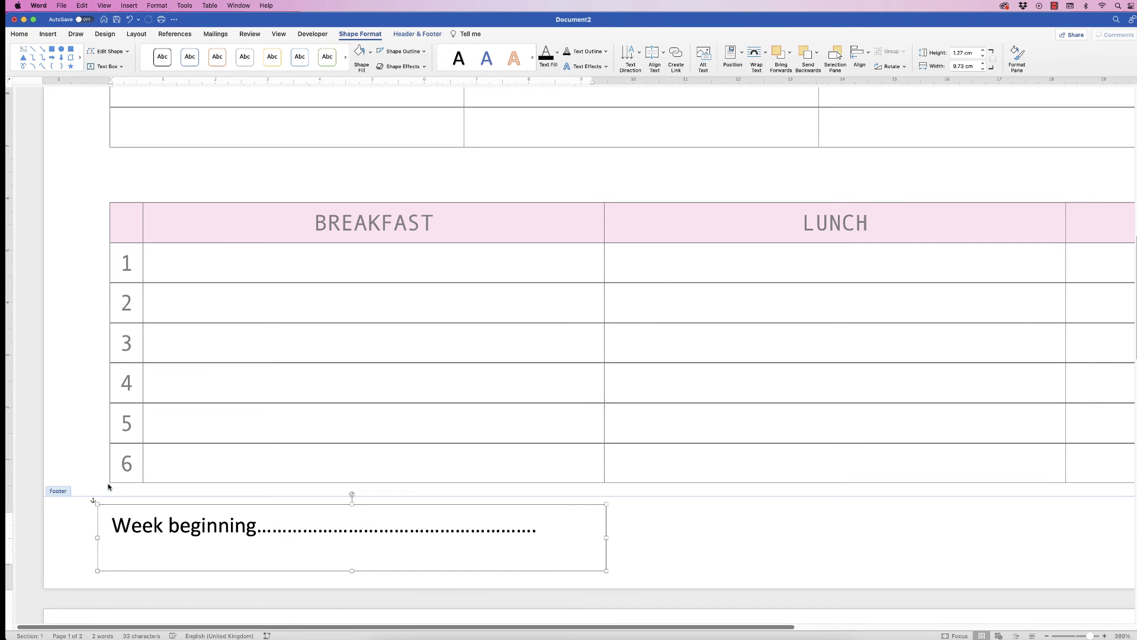
Step: Shift the 'Week beginning' footer box slightly left, then nudge it down twice
{"action": "left_click", "coordinate": [118, 529]}
{"action": "left_click", "coordinate": [76, 534]}
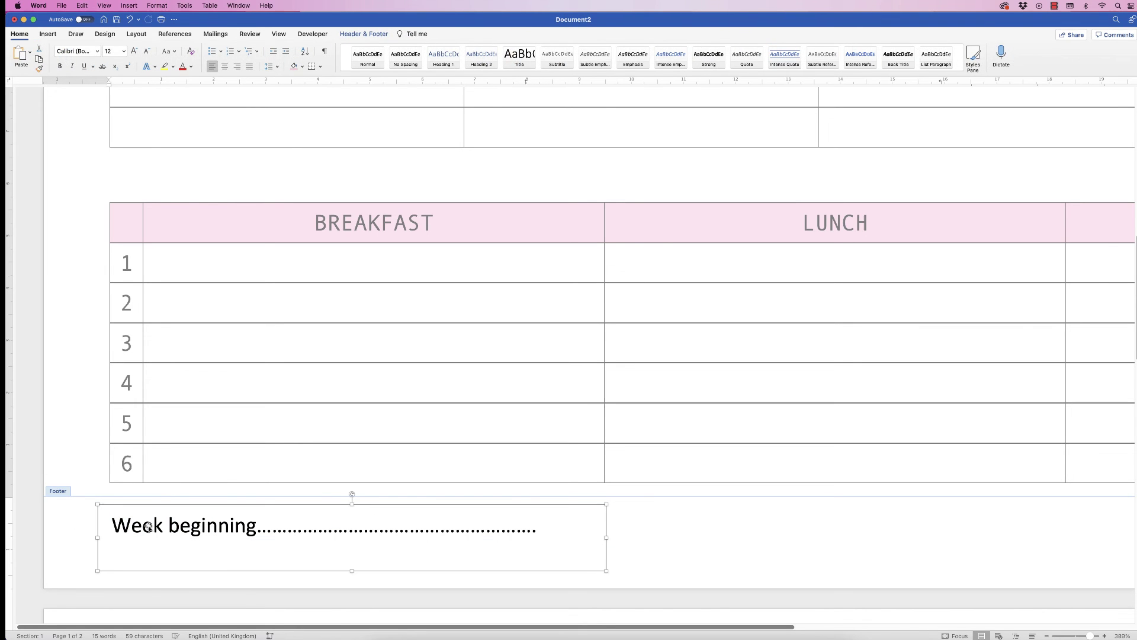
{"action": "left_click", "coordinate": [149, 526]}
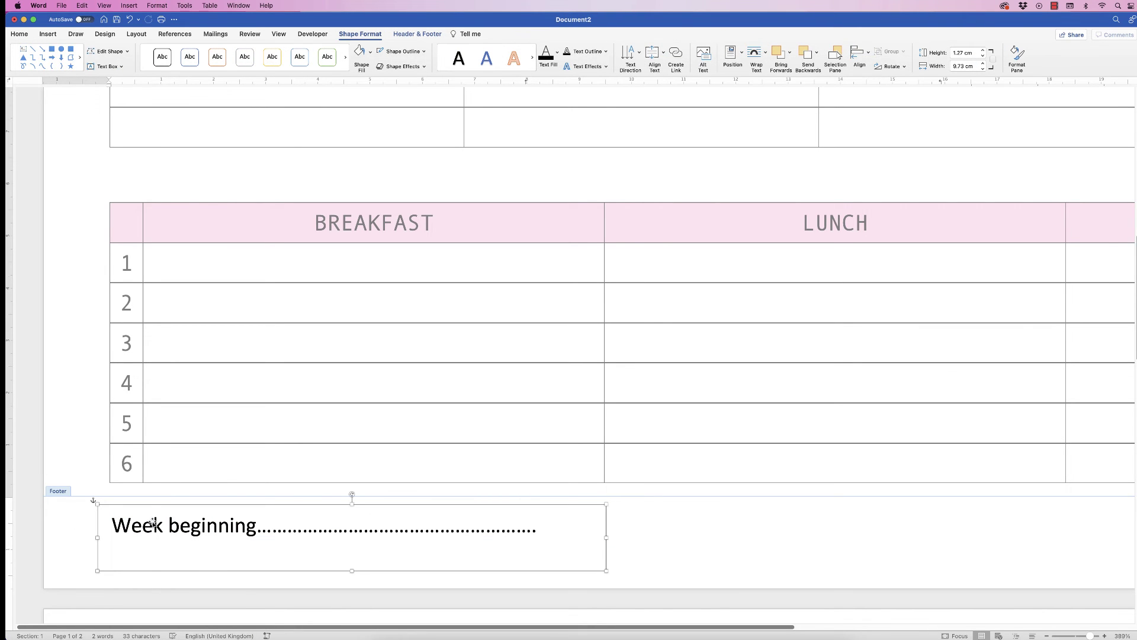
{"action": "left_click_drag", "start_coordinate": [154, 525], "coordinate": [154, 526]}
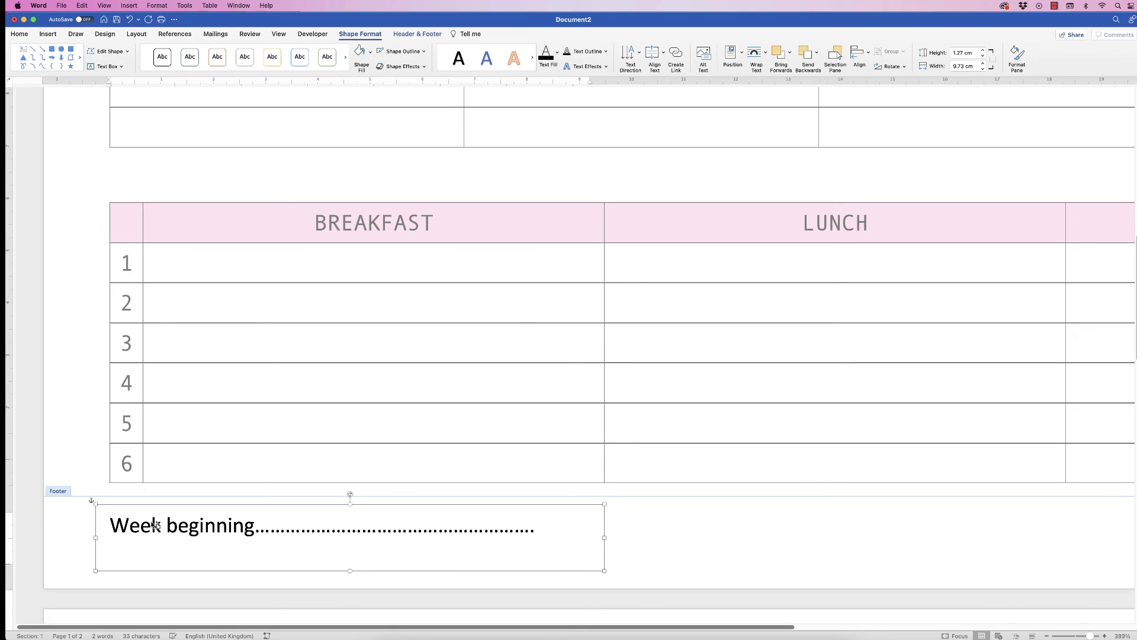
{"action": "key", "text": "Down"}
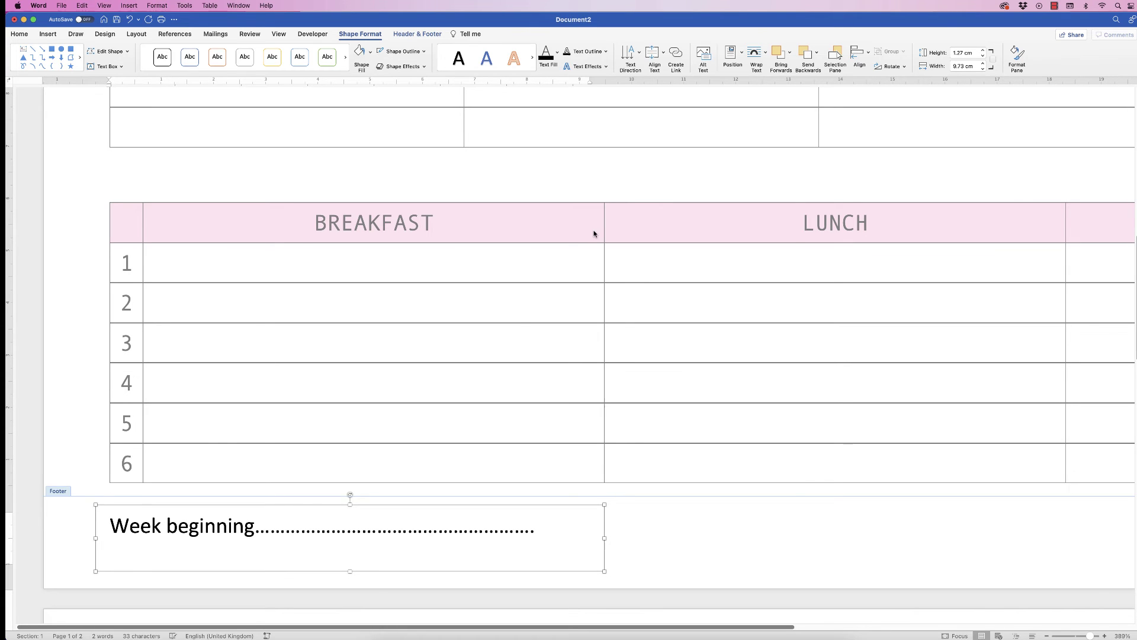
{"action": "key", "text": "Down"}
{"action": "key", "text": "Down"}
{"action": "key", "text": "Down"}
{"action": "key", "text": "Down"}
{"action": "key", "text": "Down"}
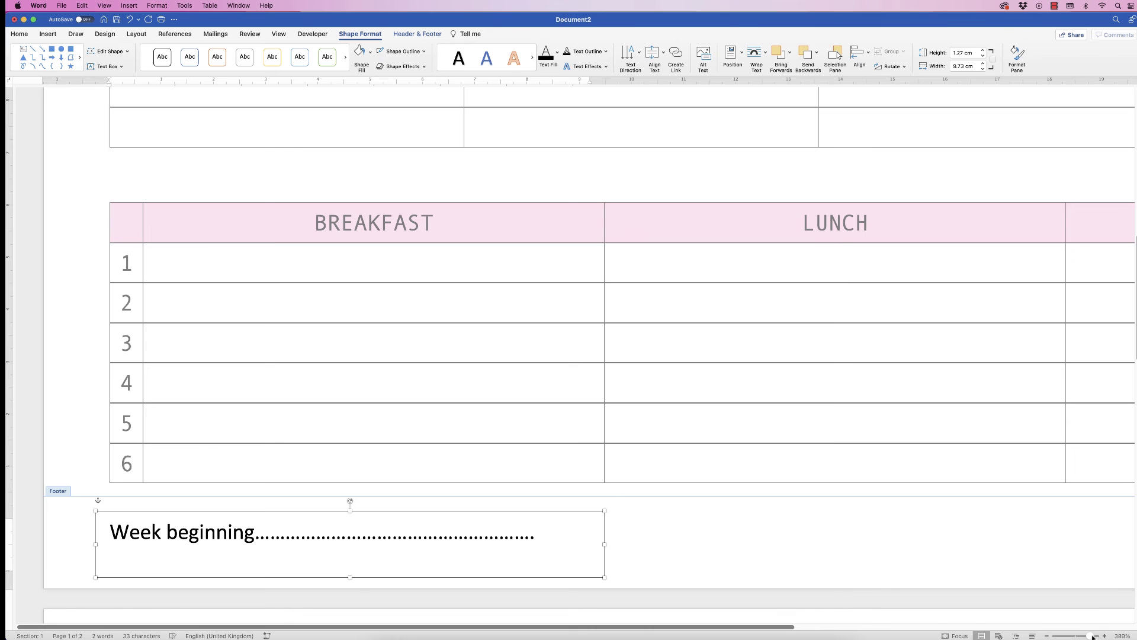
{"action": "scroll", "coordinate": [573, 367], "scroll_direction": "down", "scroll_amount": 5}
{"action": "scroll", "coordinate": [533, 346], "scroll_direction": "down", "scroll_amount": 5}
{"action": "scroll", "coordinate": [507, 325], "scroll_direction": "down", "scroll_amount": 5}
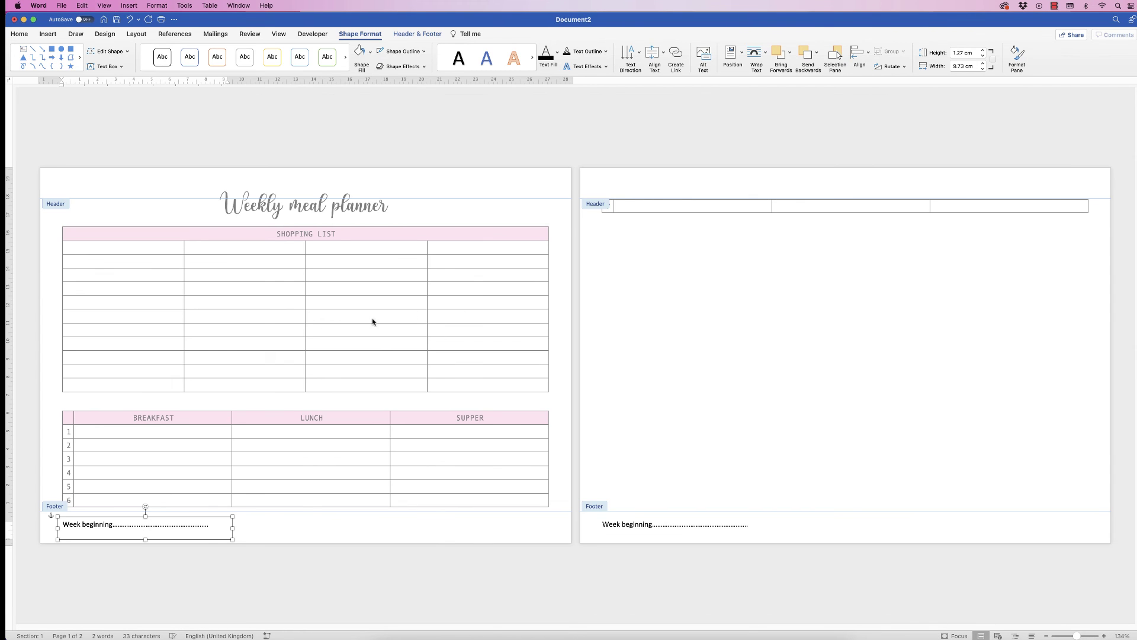
Step: Raise the bottom margin so table row 7 fits on page 1, and centre the title horizontally
{"action": "double_click", "coordinate": [308, 335]}
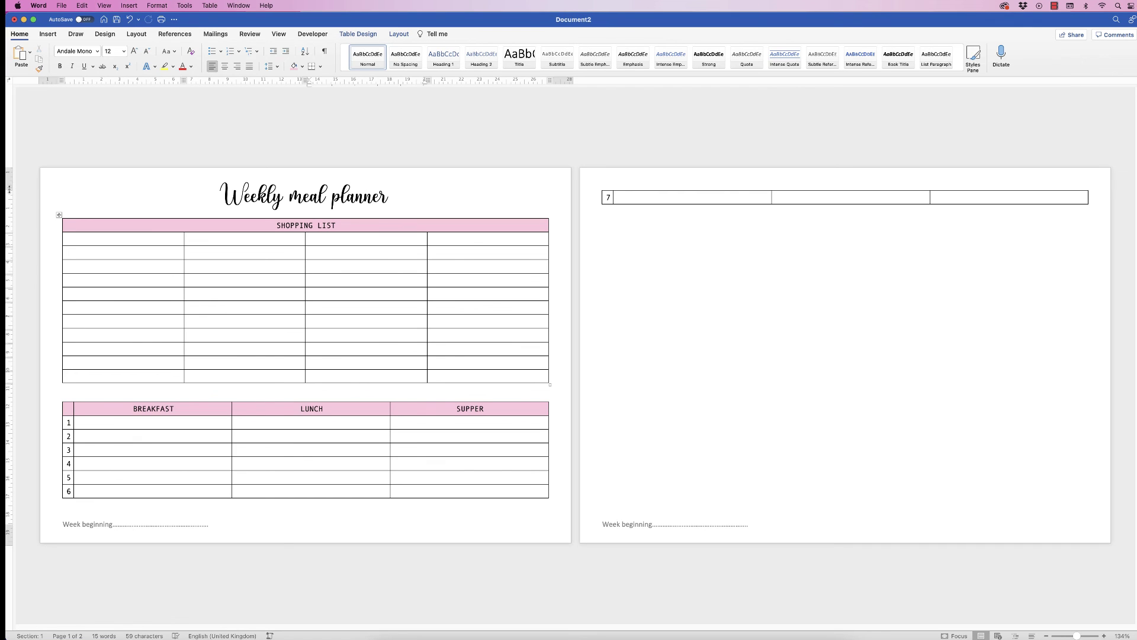
{"action": "left_click_drag", "start_coordinate": [8, 192], "coordinate": [9, 180]}
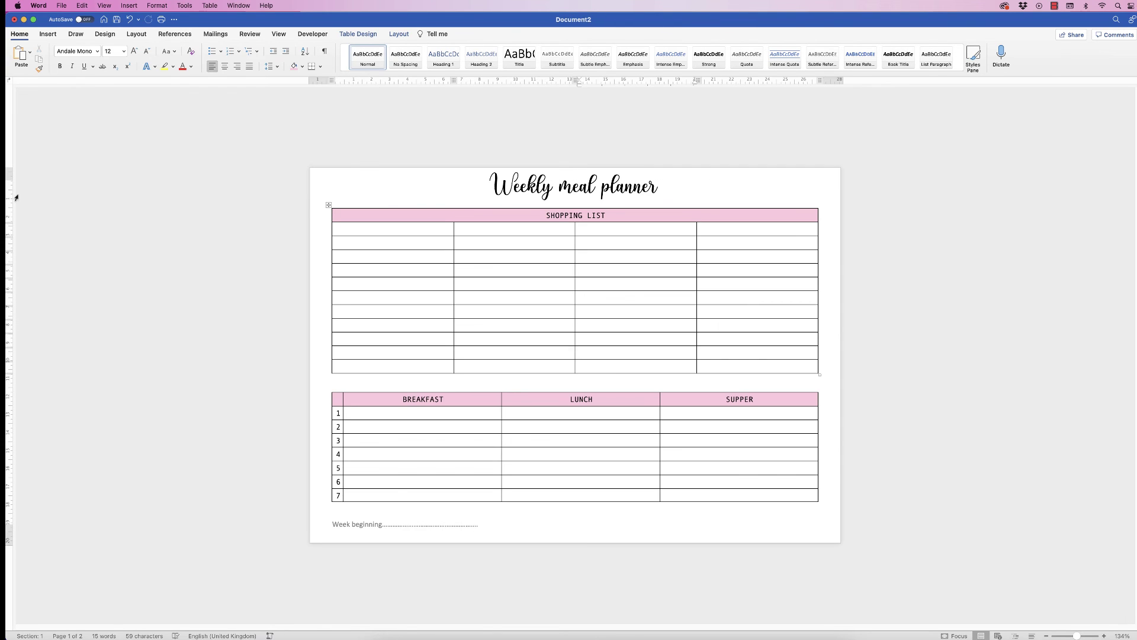
{"action": "left_click_drag", "start_coordinate": [582, 189], "coordinate": [576, 195]}
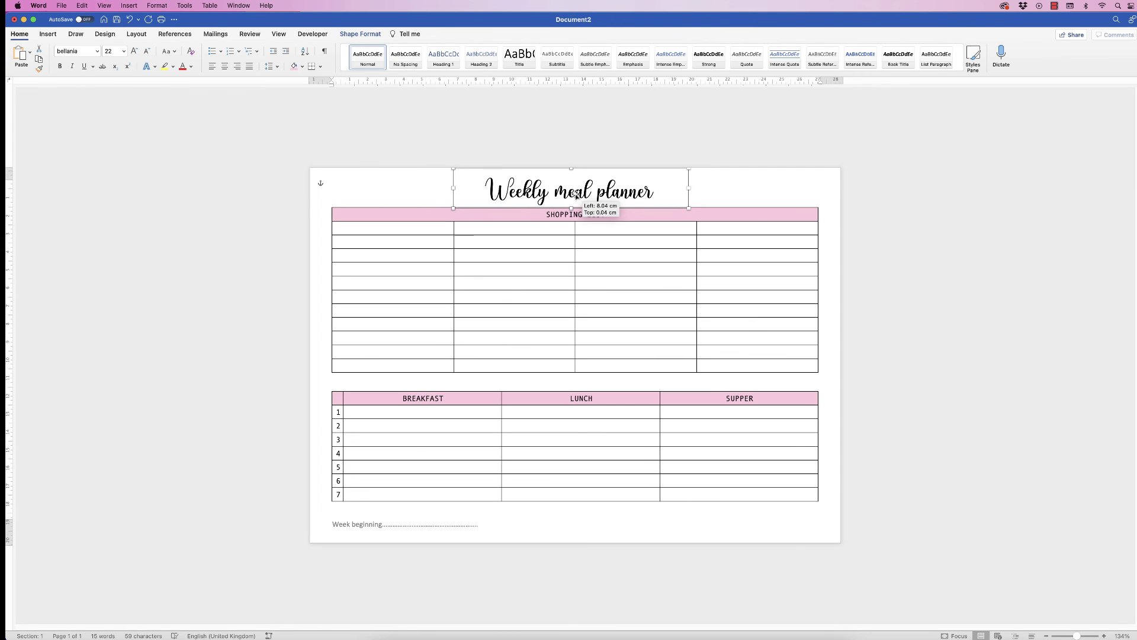
{"action": "left_click", "coordinate": [360, 33]}
{"action": "left_click", "coordinate": [857, 55]}
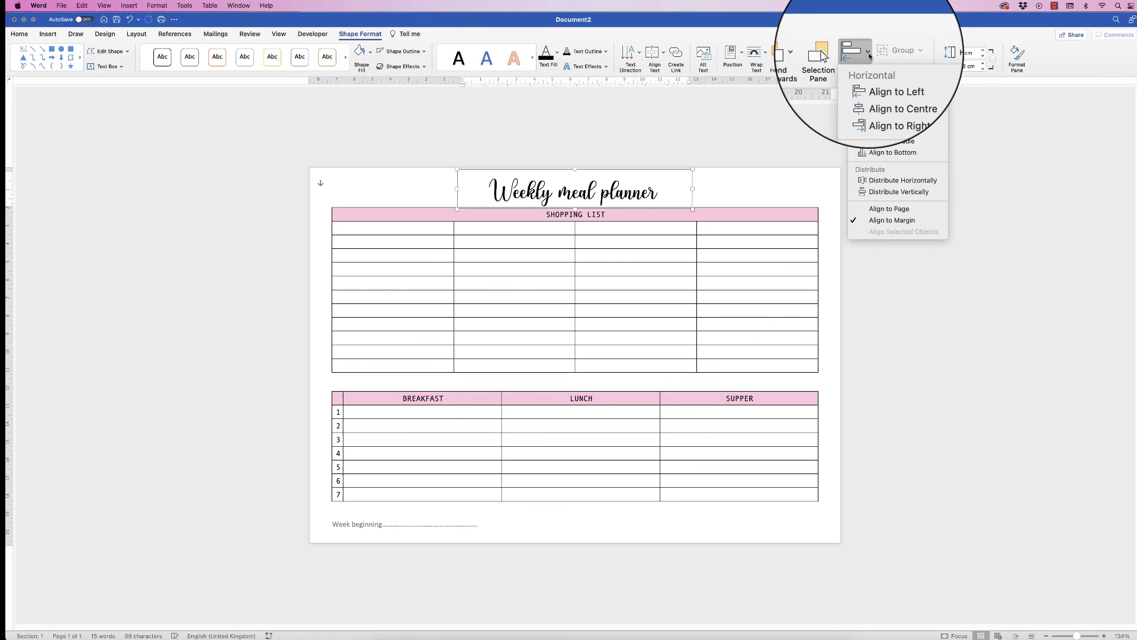
{"action": "left_click", "coordinate": [871, 91]}
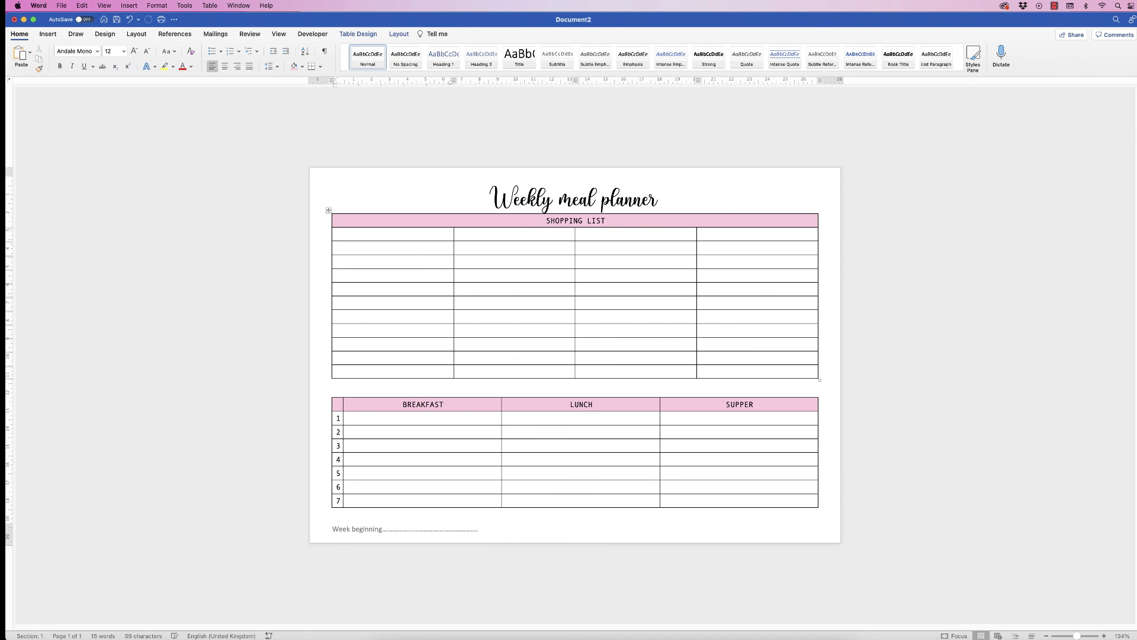
Step: Save the planner as the SHOPPING LIST template in Word template (.dotx) format
{"action": "left_click", "coordinate": [62, 4]}
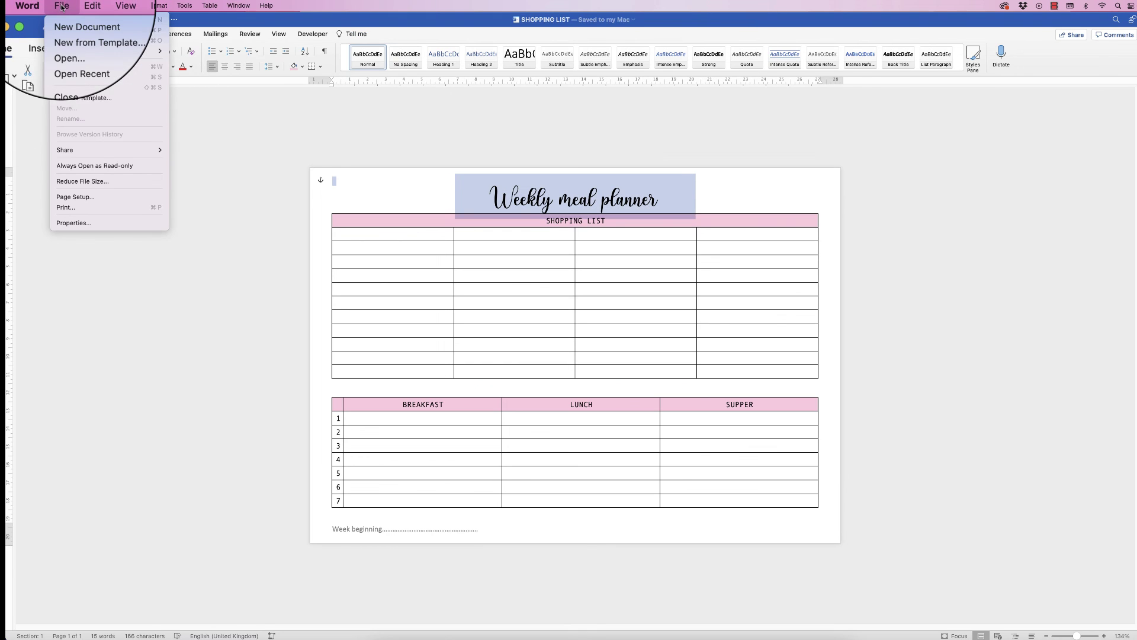
{"action": "left_click", "coordinate": [573, 229]}
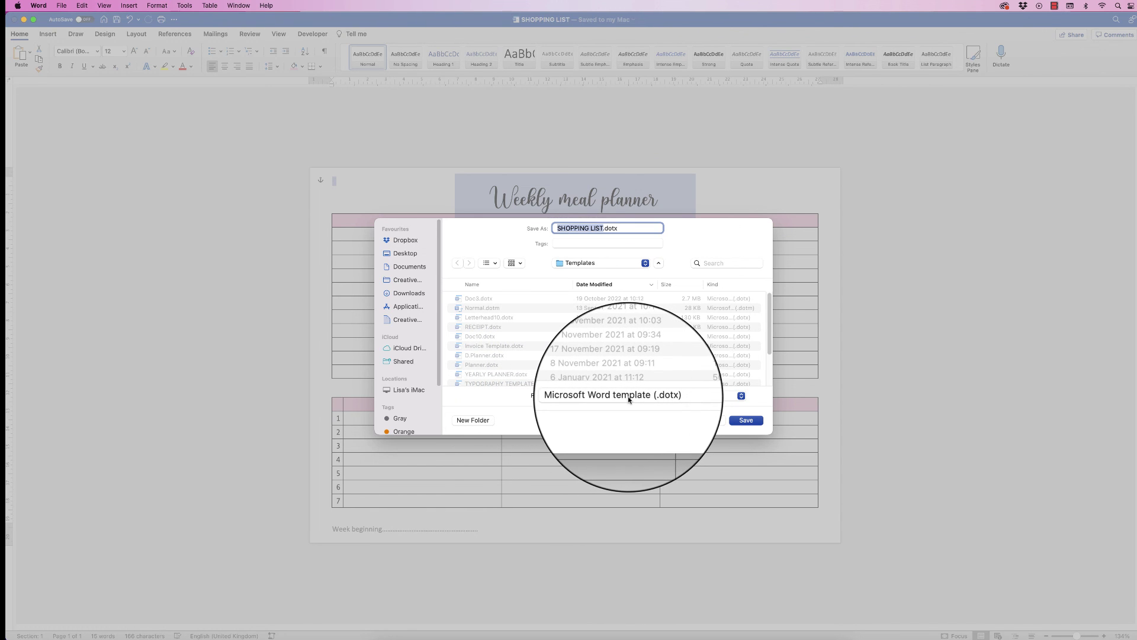
{"action": "left_click", "coordinate": [663, 398]}
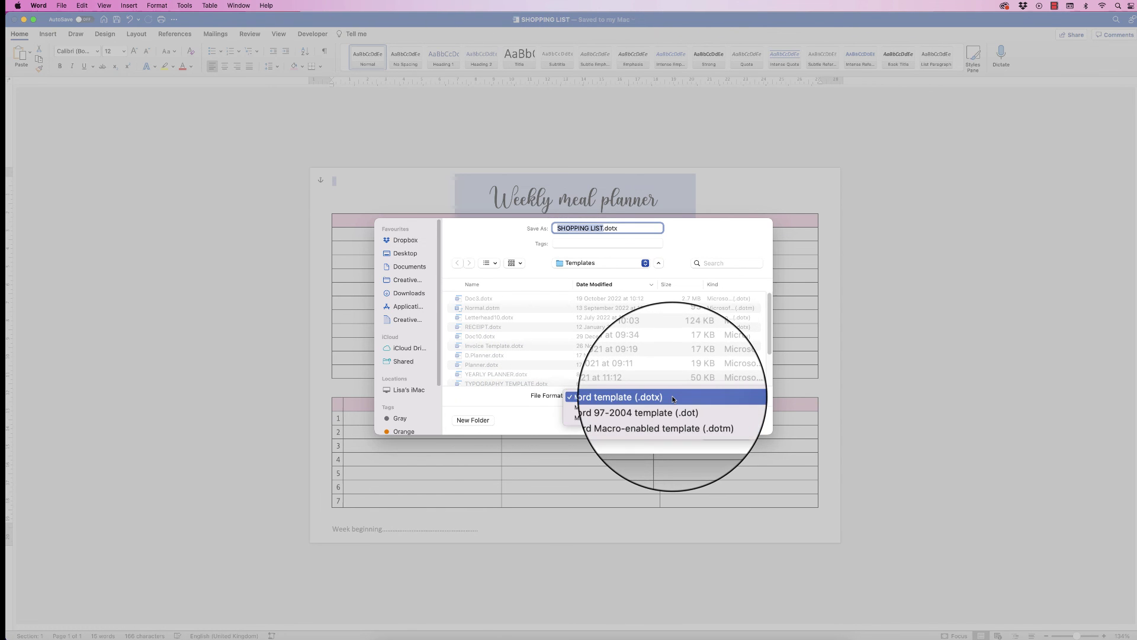
{"action": "left_click", "coordinate": [604, 398]}
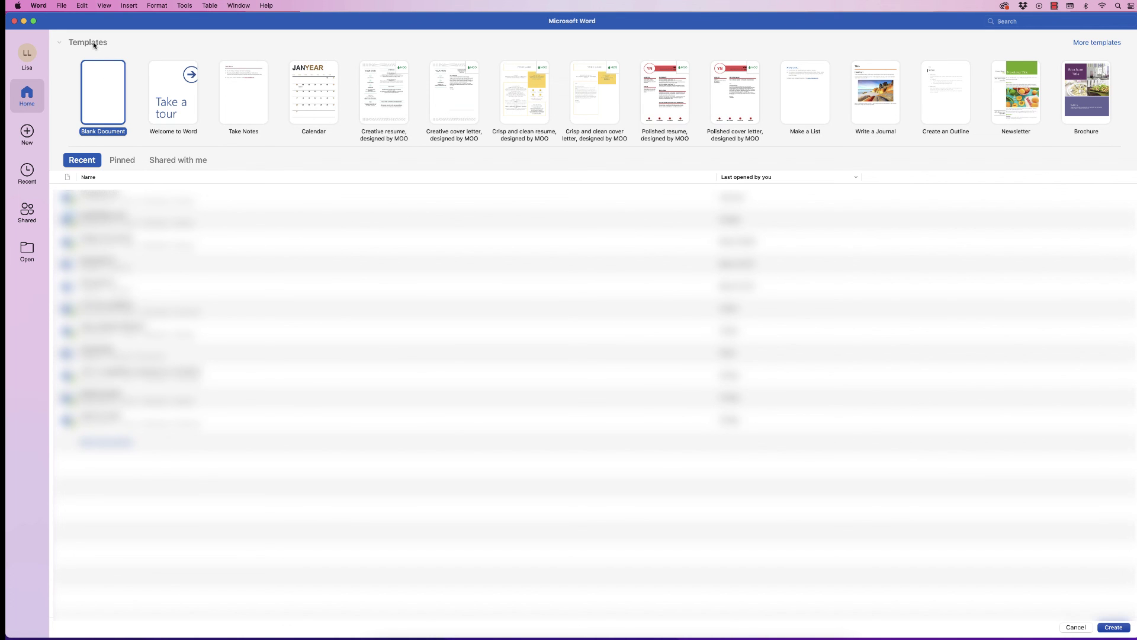
Step: Create a new document from the SHOPPING LIST template under Personal templates
{"action": "left_click", "coordinate": [1084, 46]}
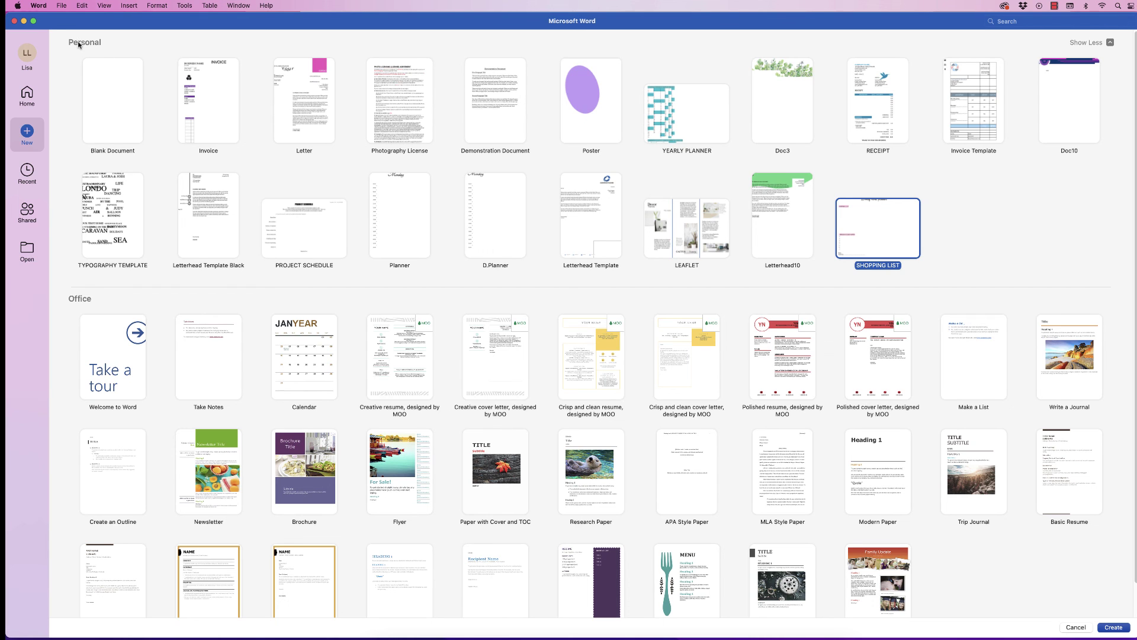
{"action": "left_click", "coordinate": [888, 232]}
{"action": "left_click", "coordinate": [1112, 628]}
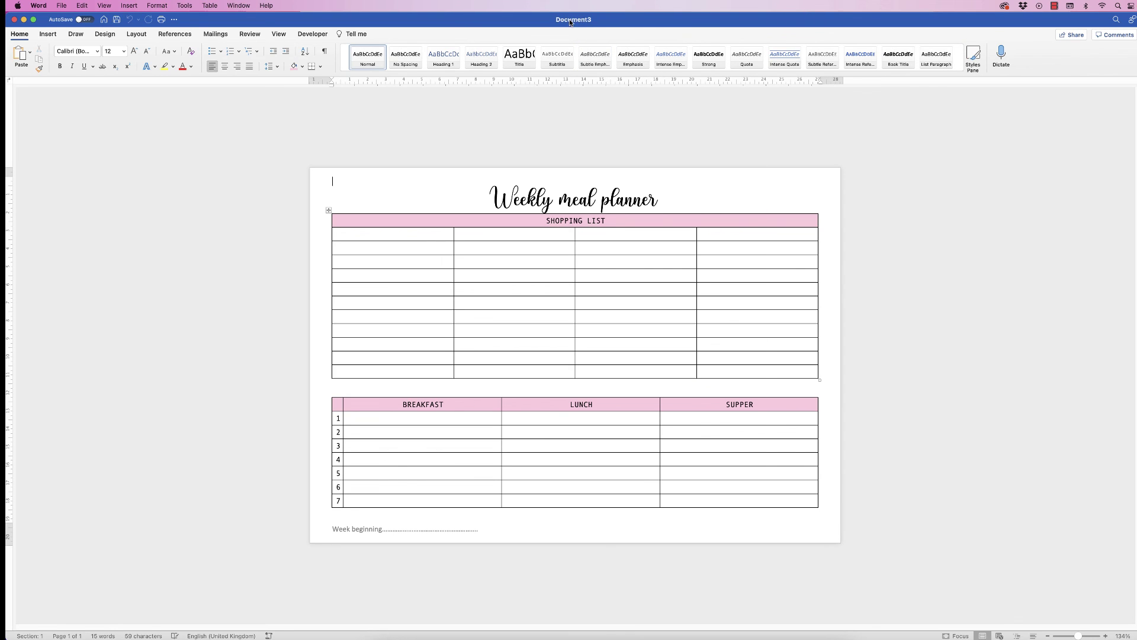
{"action": "left_click", "coordinate": [408, 417]}
{"action": "type", "text": "toast"}
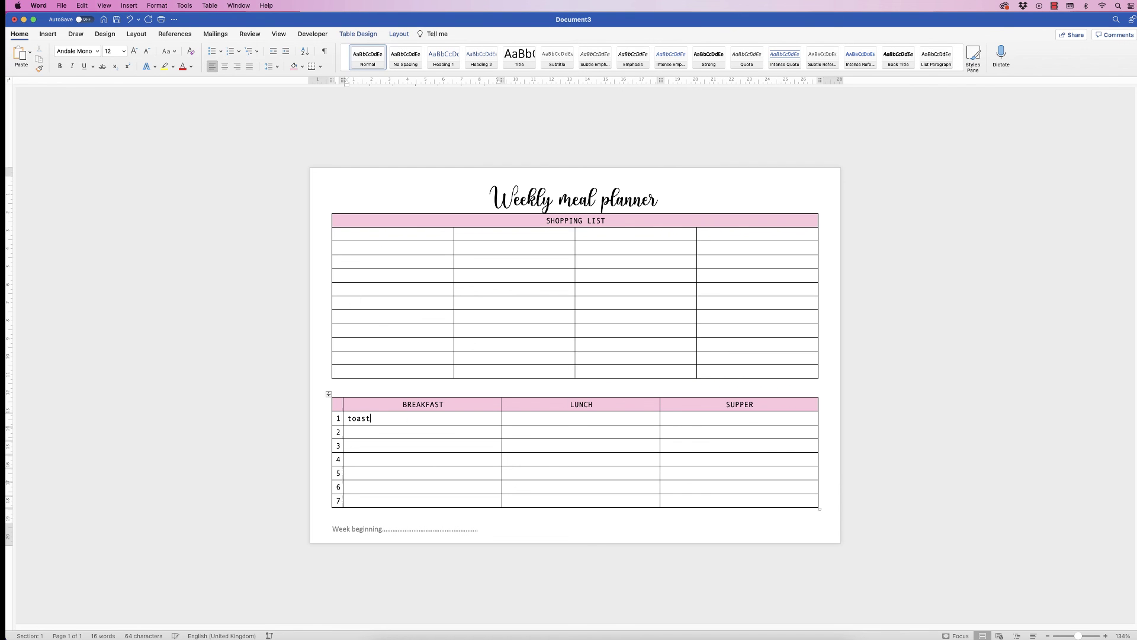
{"action": "left_click", "coordinate": [116, 20]}
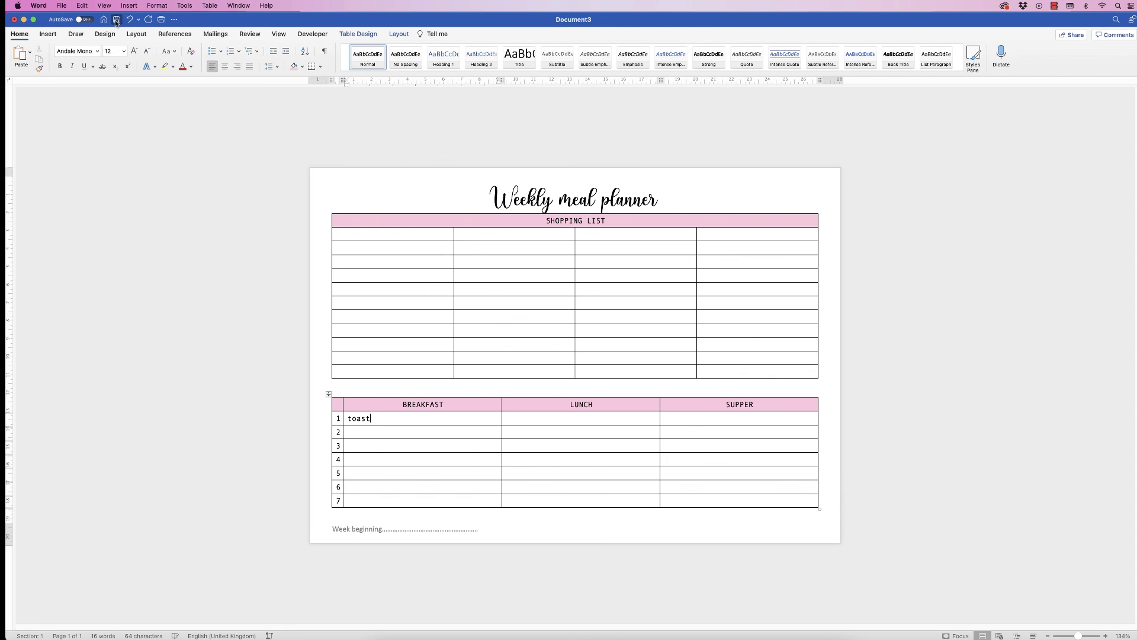